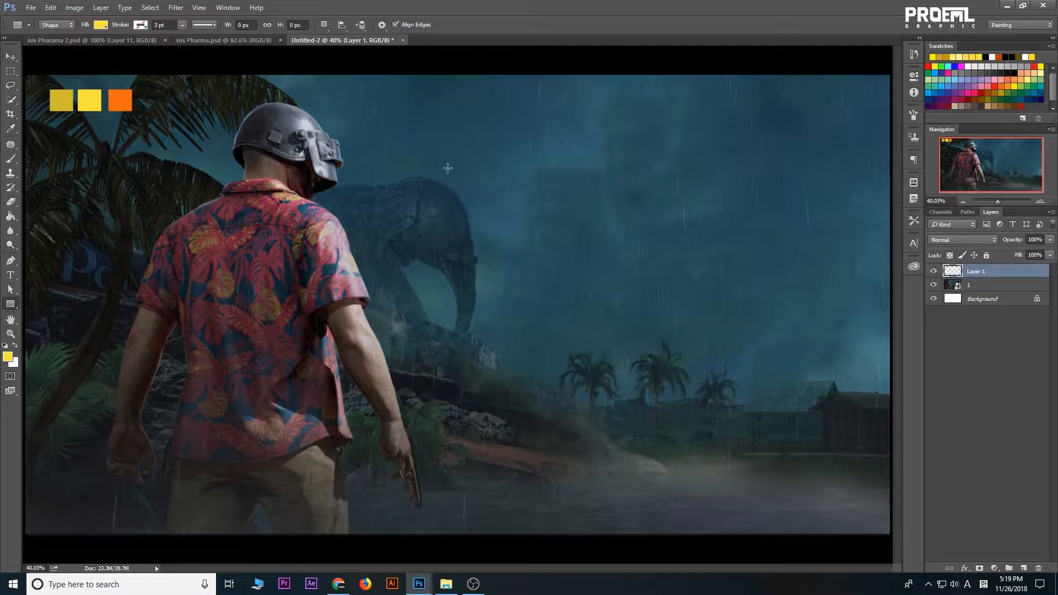
Draw a yellow rectangle of about 833 by 283 px in the sky beside the character, with an 8 pt bright yellow stroke
left_click_drag(532, 151, 715, 212)
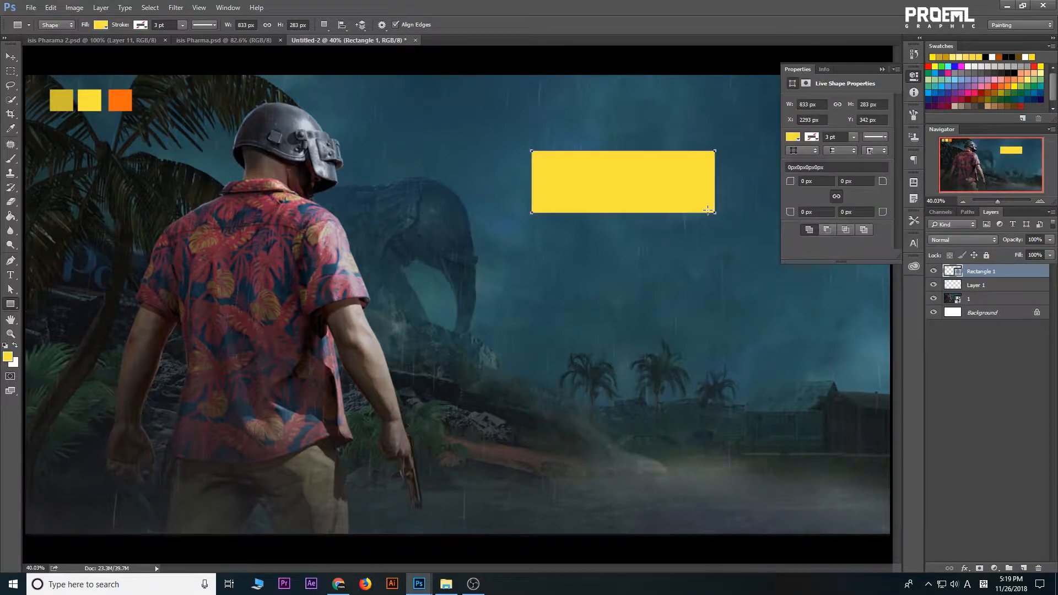
left_click(814, 136)
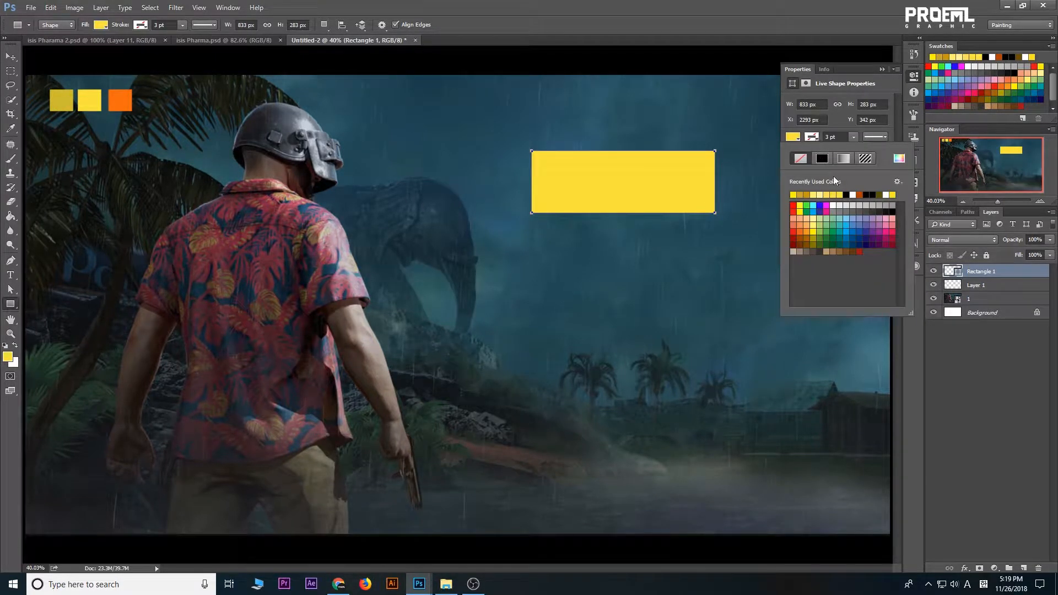
left_click(811, 194)
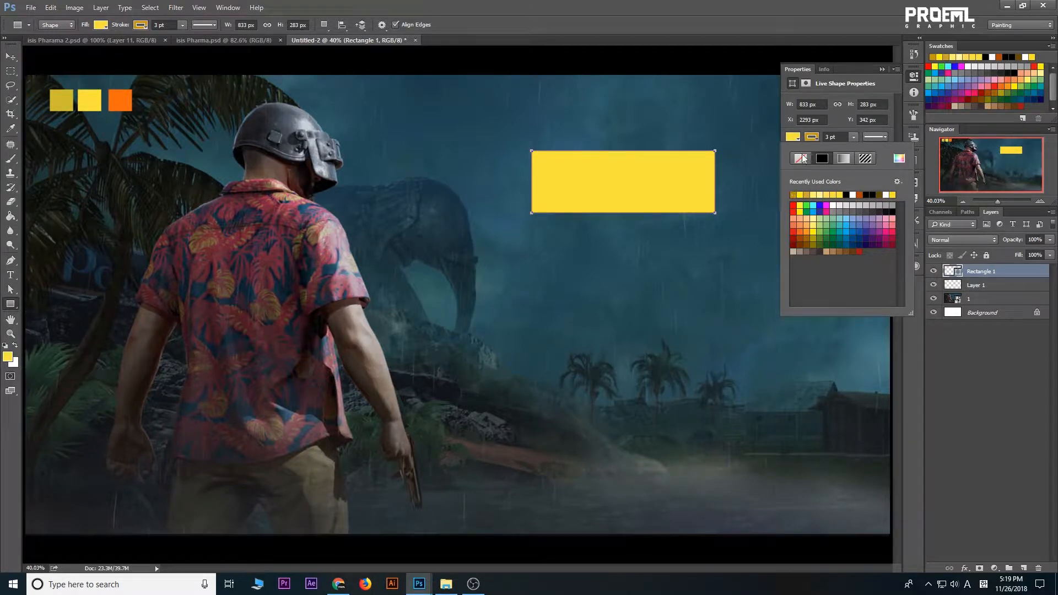
left_click(825, 157)
key("Return")
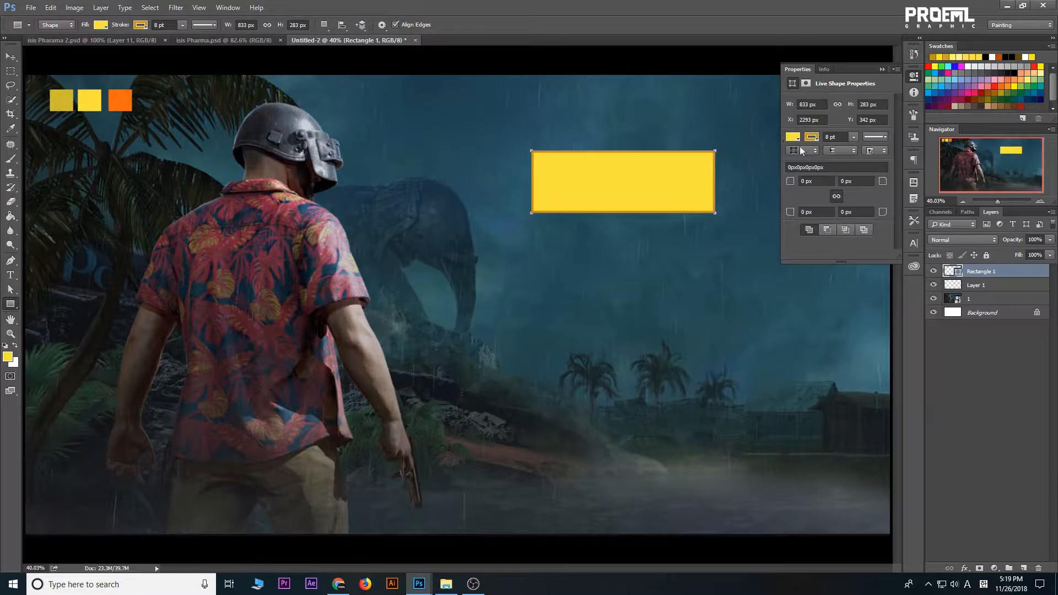
left_click(810, 138)
left_click(800, 196)
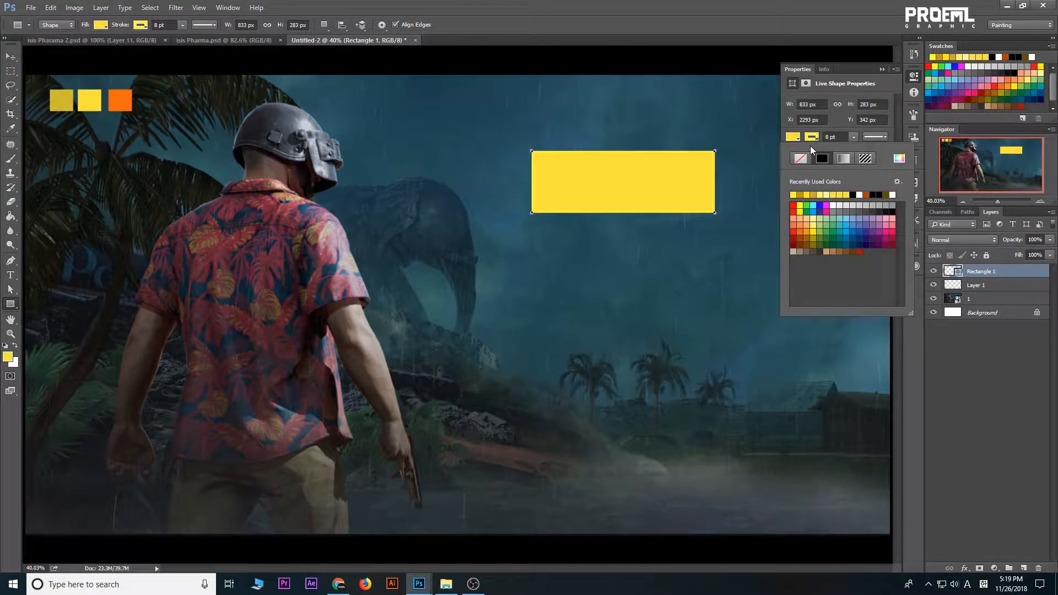
left_click(842, 136)
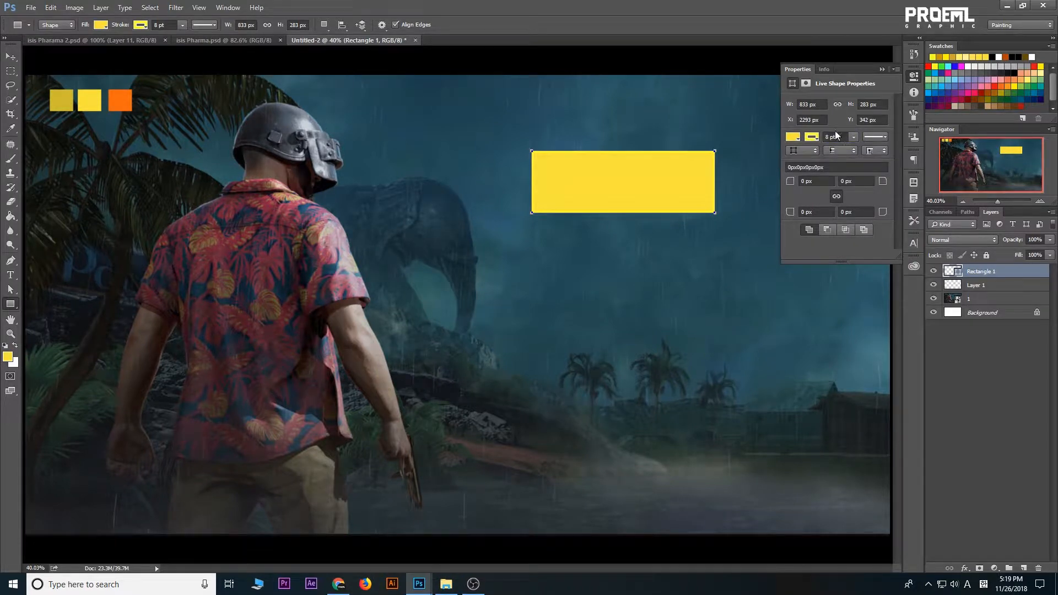
Lower the rectangle layer's fill to 48%
left_click(1050, 255)
left_click_drag(1050, 262, 1024, 268)
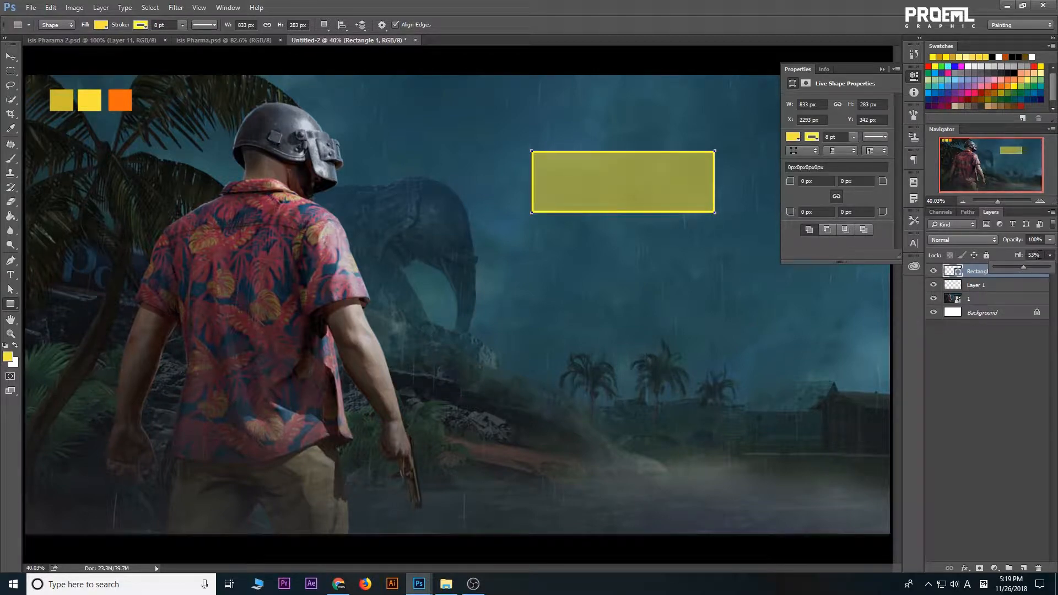
left_click(1033, 255)
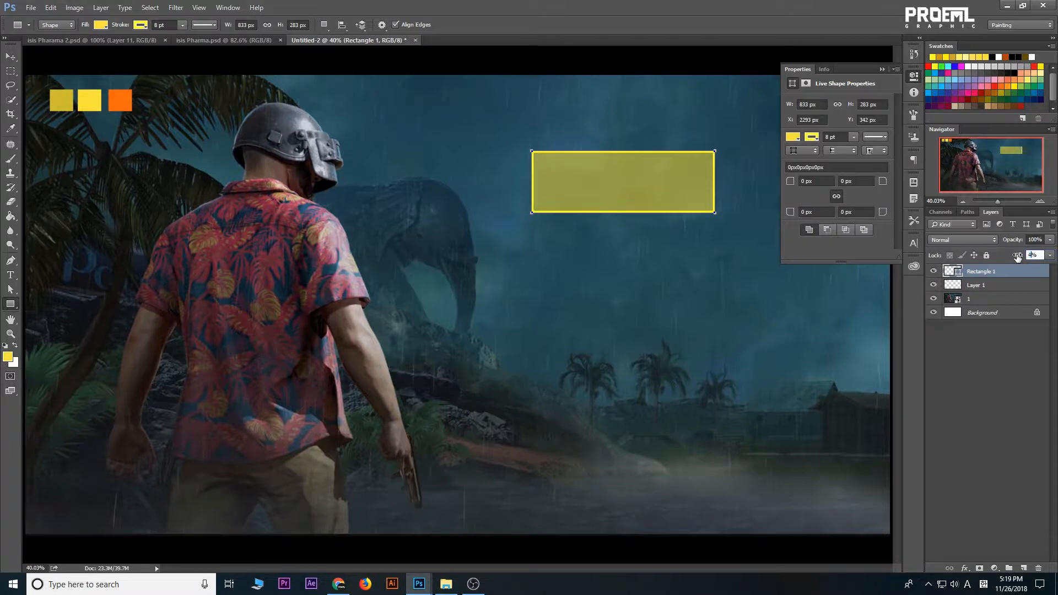
type("48")
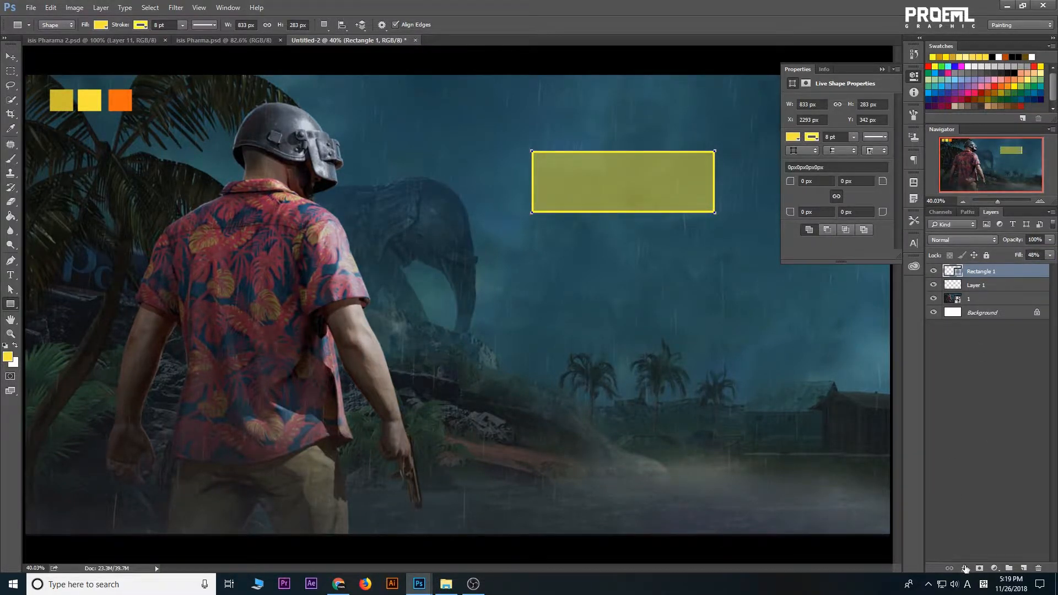
Add a diagonal-line Pattern Overlay to the rectangle in Multiply mode, with opacity about 40% and scale 276%
left_click(966, 568)
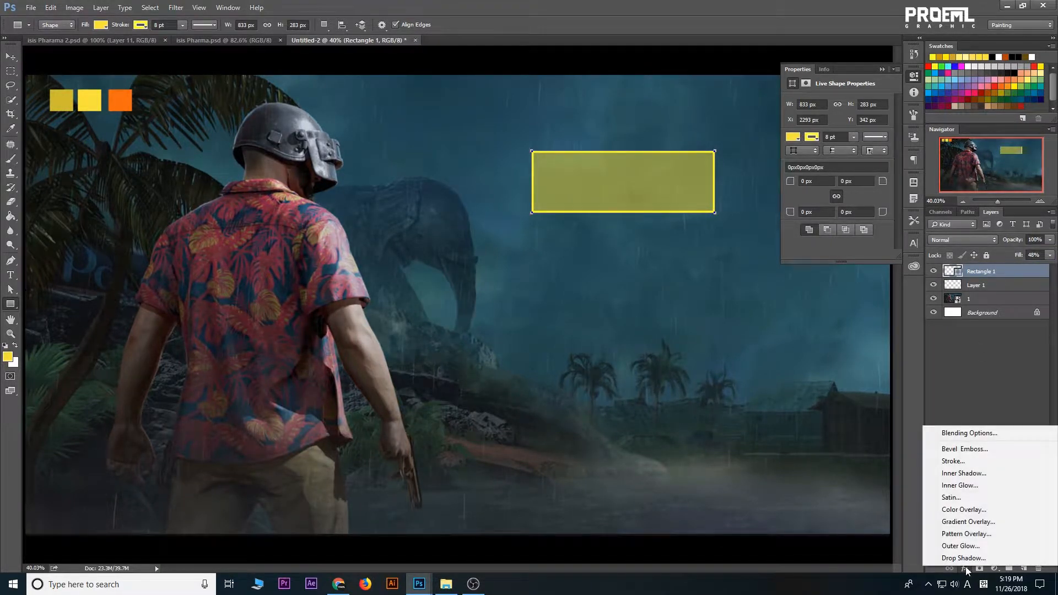
left_click(964, 535)
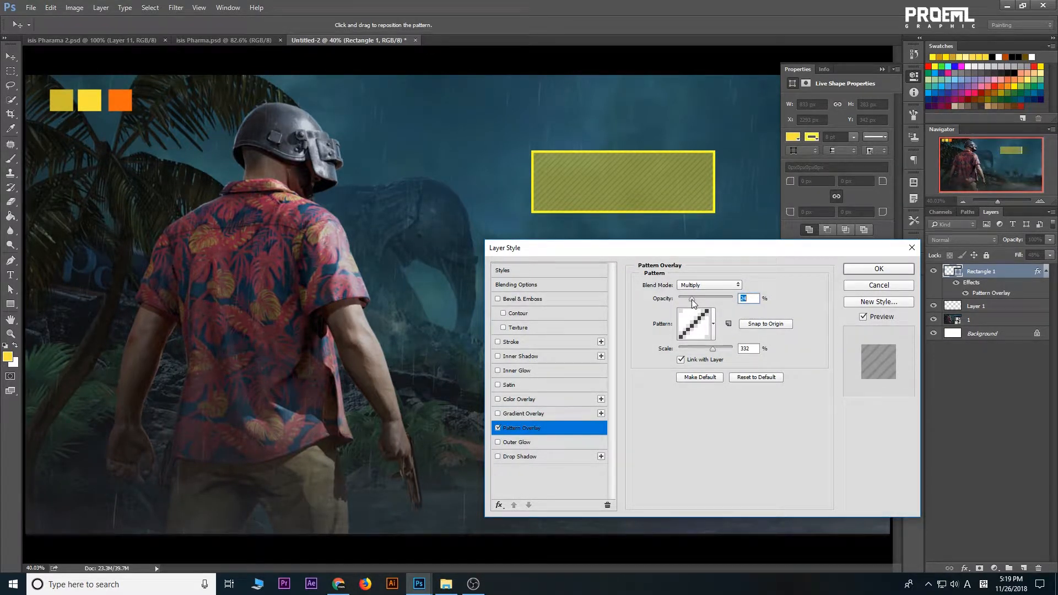
left_click_drag(688, 301, 685, 301)
left_click_drag(677, 253, 653, 253)
left_click_drag(688, 349, 687, 351)
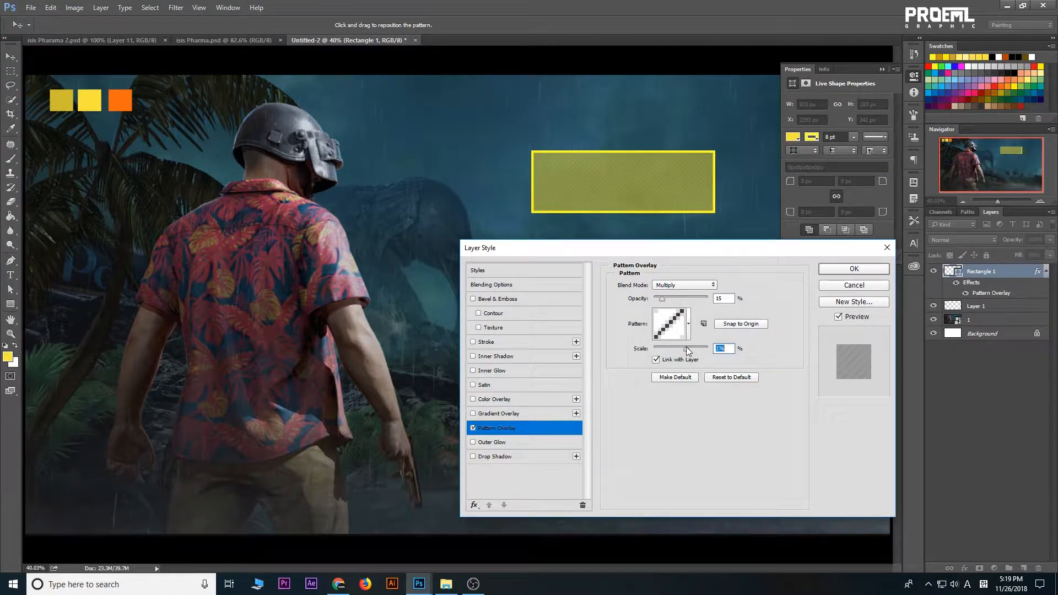
left_click_drag(662, 299, 669, 298)
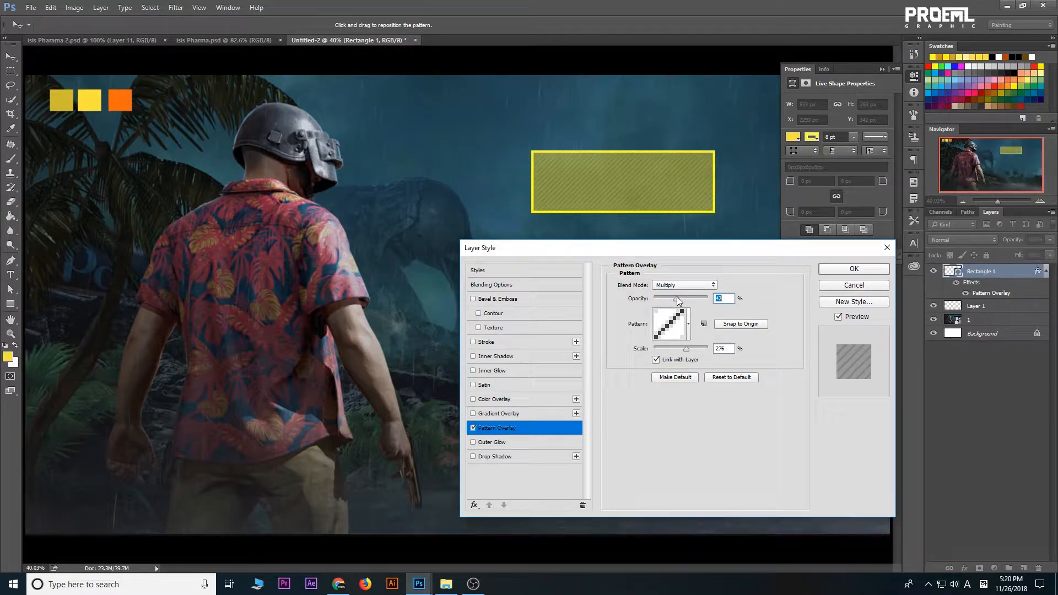
left_click_drag(678, 298, 677, 298)
left_click(850, 270)
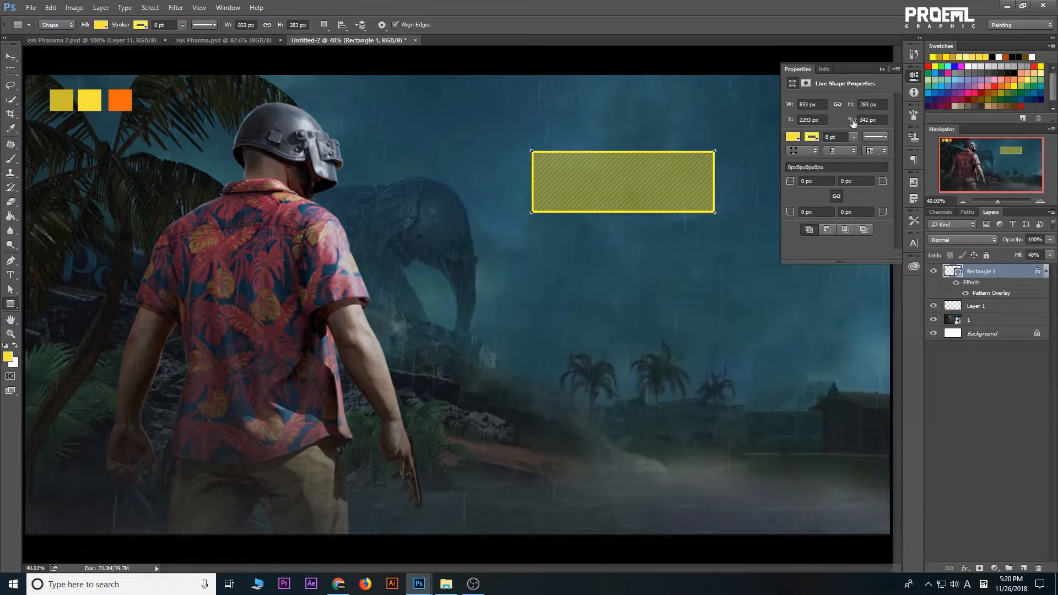
left_click(917, 75)
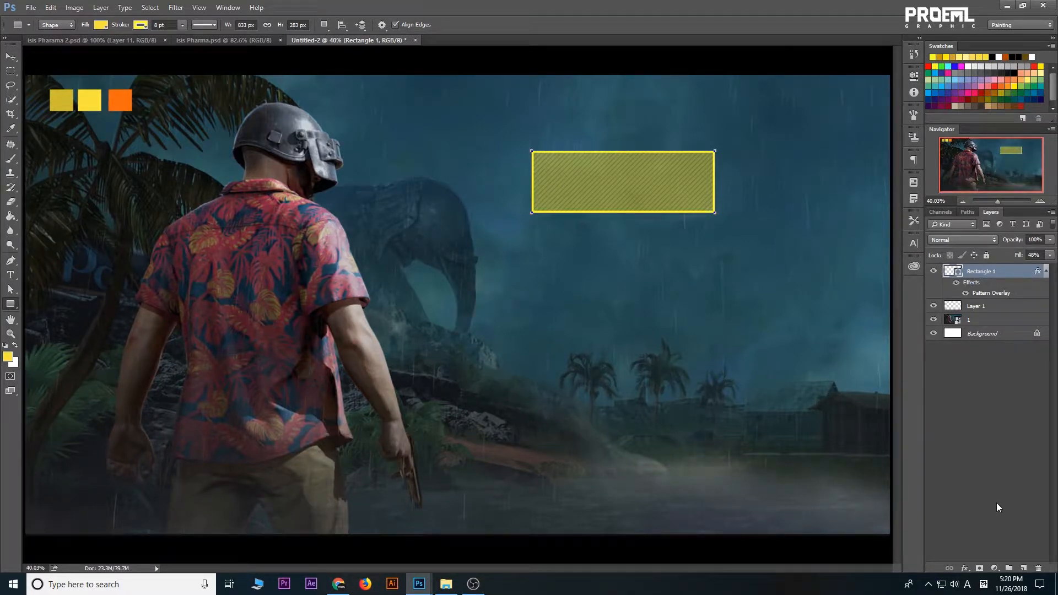
On a new layer above the rectangle, paint one soft 200 px brush dab of more saturated yellow at the rectangle's center
left_click(1024, 568)
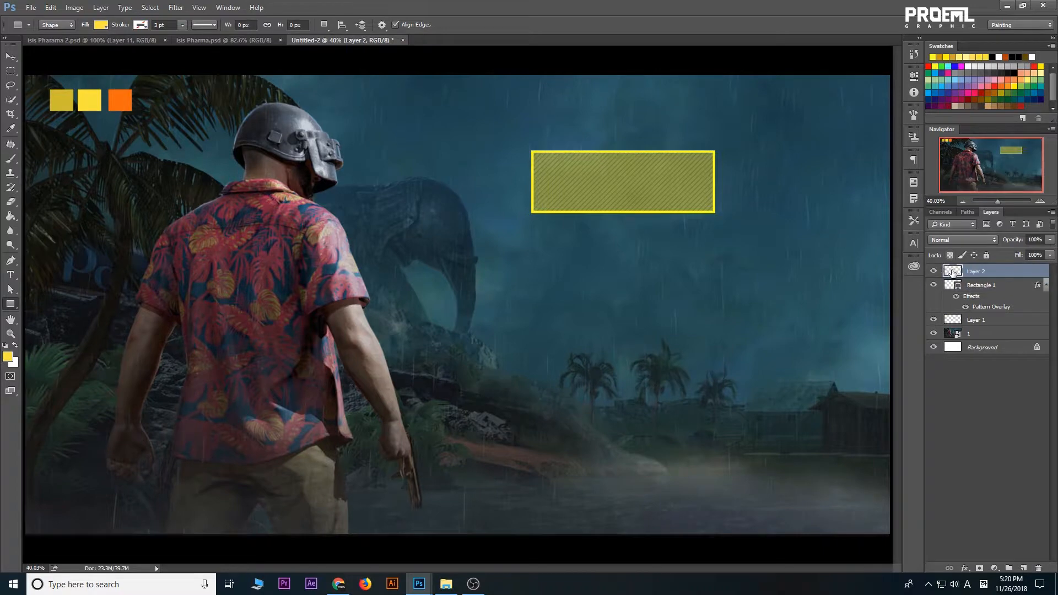
left_click(11, 160)
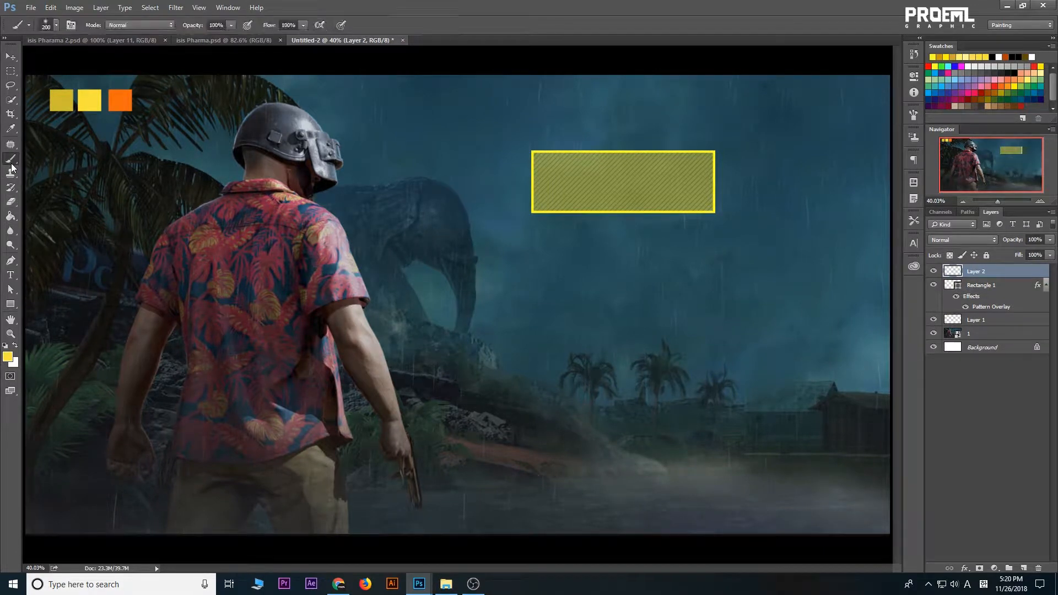
left_click(8, 356)
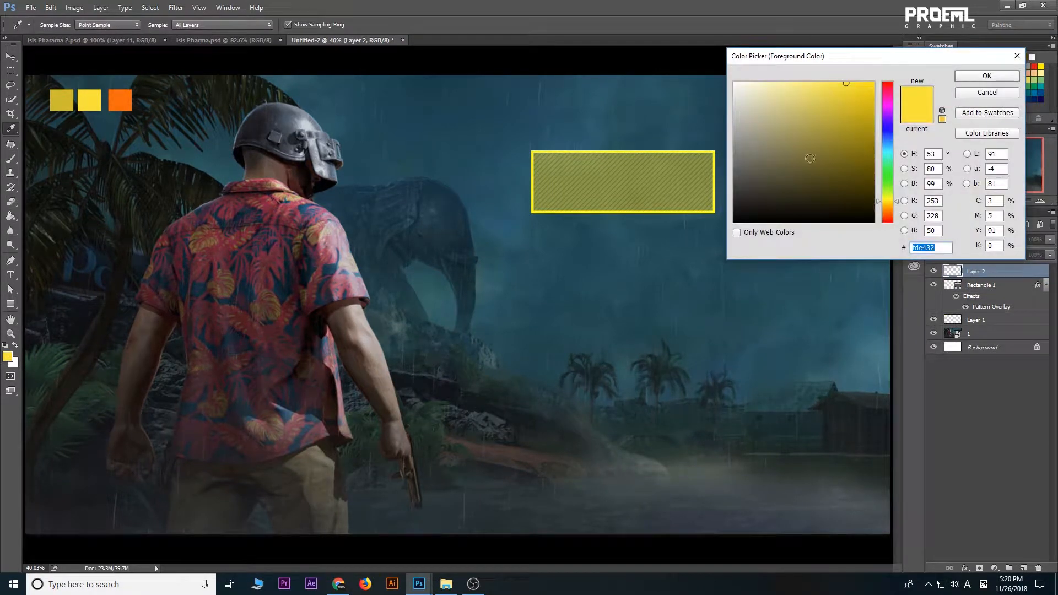
left_click_drag(872, 62, 713, 203)
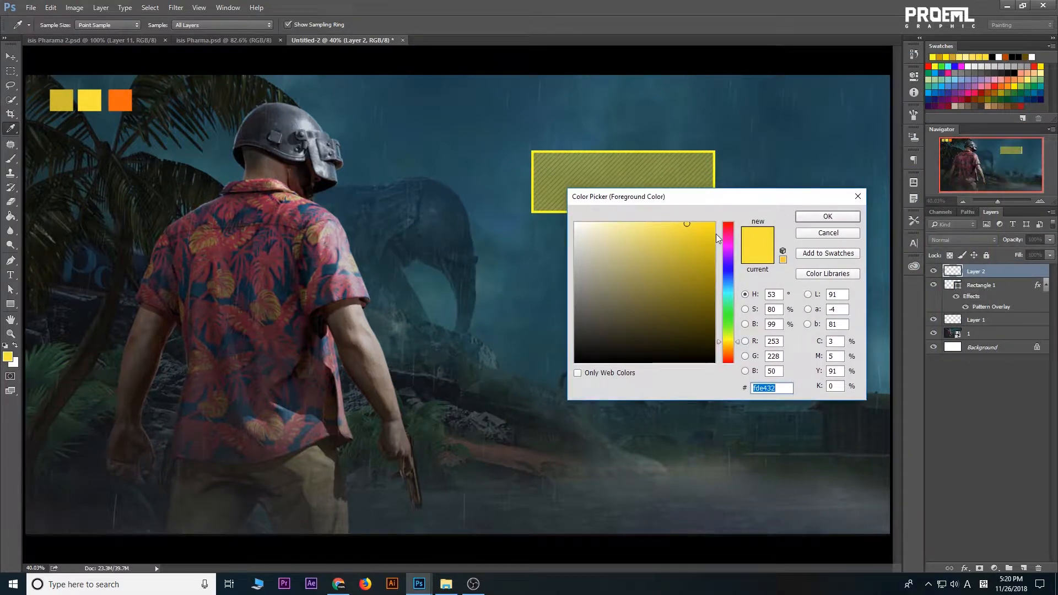
left_click(739, 342)
left_click(828, 216)
left_click(619, 181)
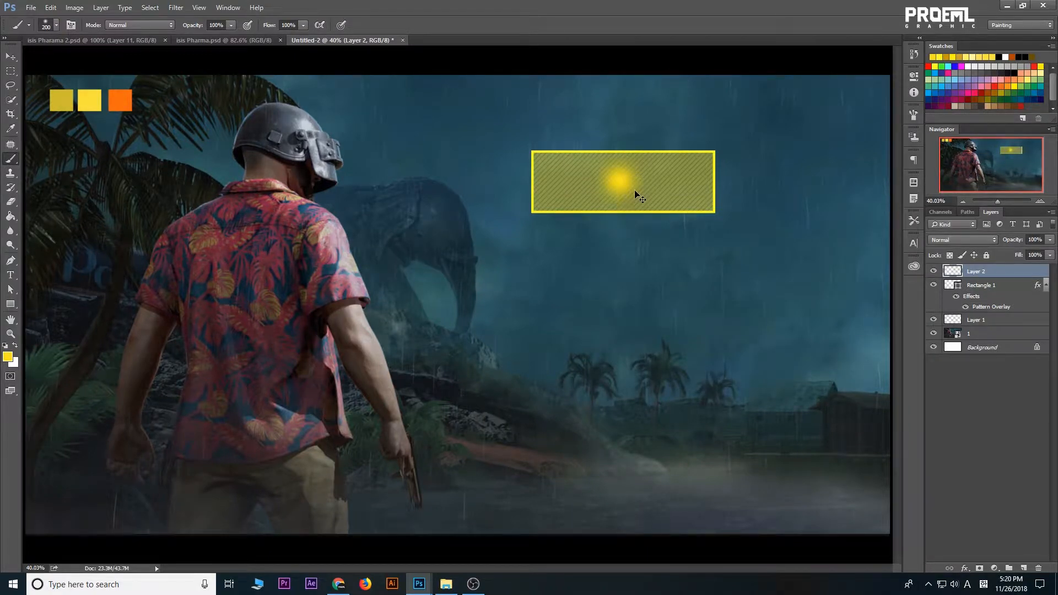
Stretch the yellow glow to about 322% width and 112% height, centered on the rectangle
key("ctrl+t")
left_click_drag(656, 182, 679, 180)
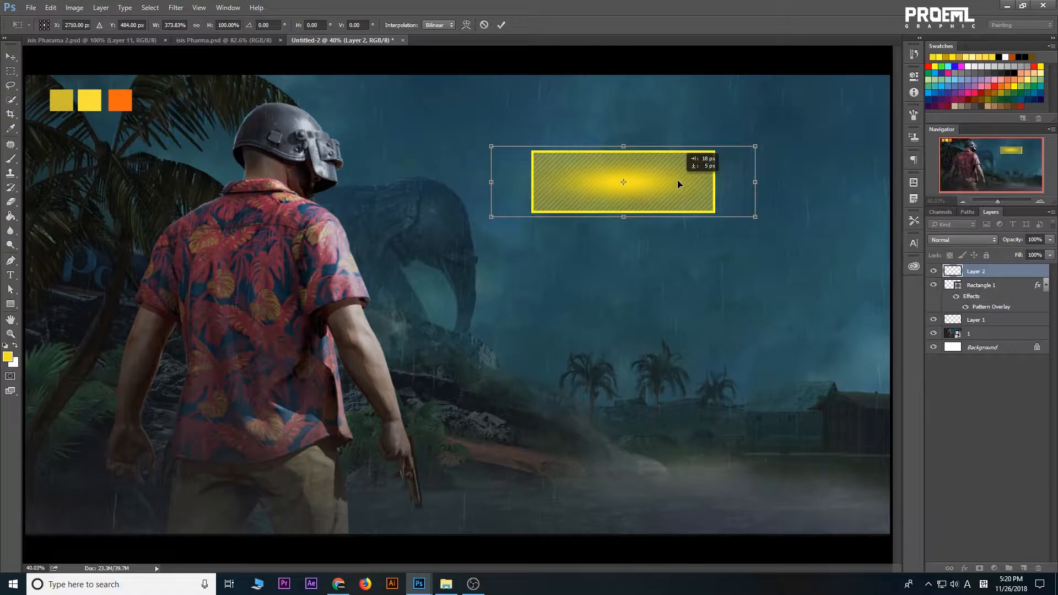
left_click_drag(756, 182, 680, 188)
left_click_drag(623, 146, 609, 138)
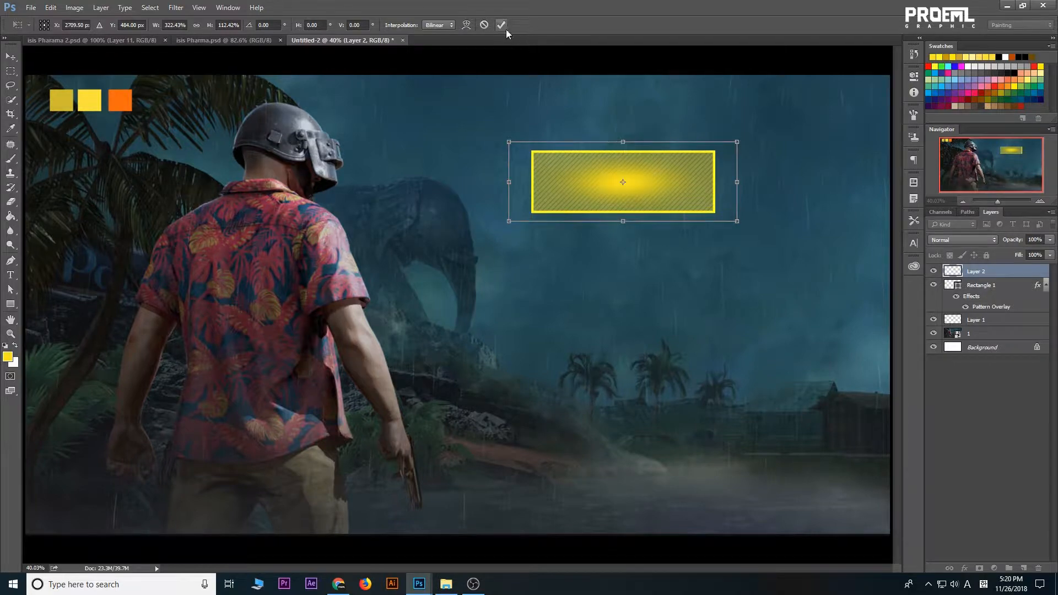
left_click(503, 27)
Compare Soft Light and Multiply on the glow layer, and set its blend mode to Overlay
left_click(951, 239)
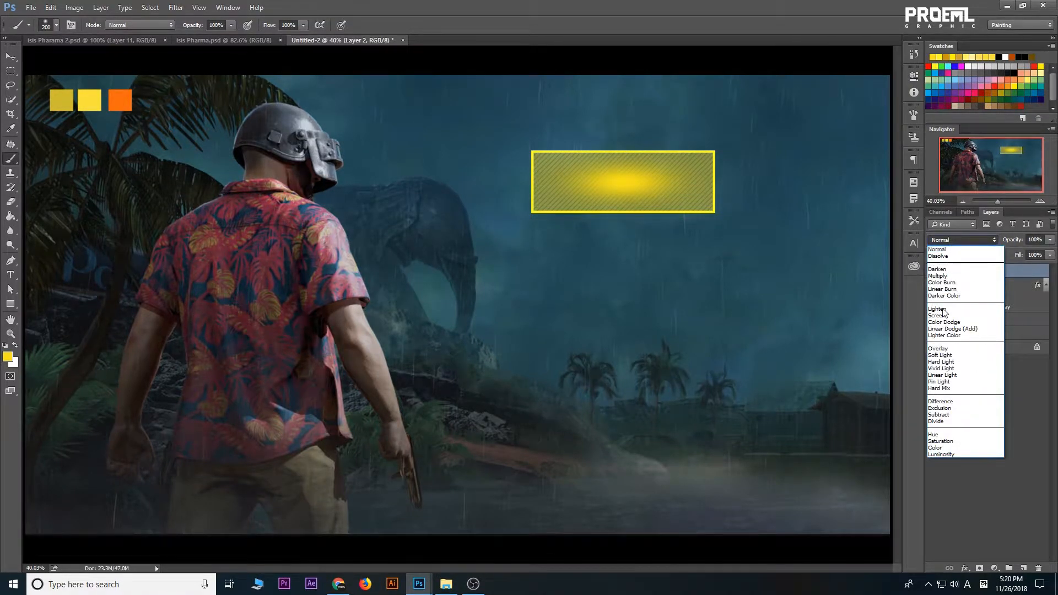
left_click(941, 355)
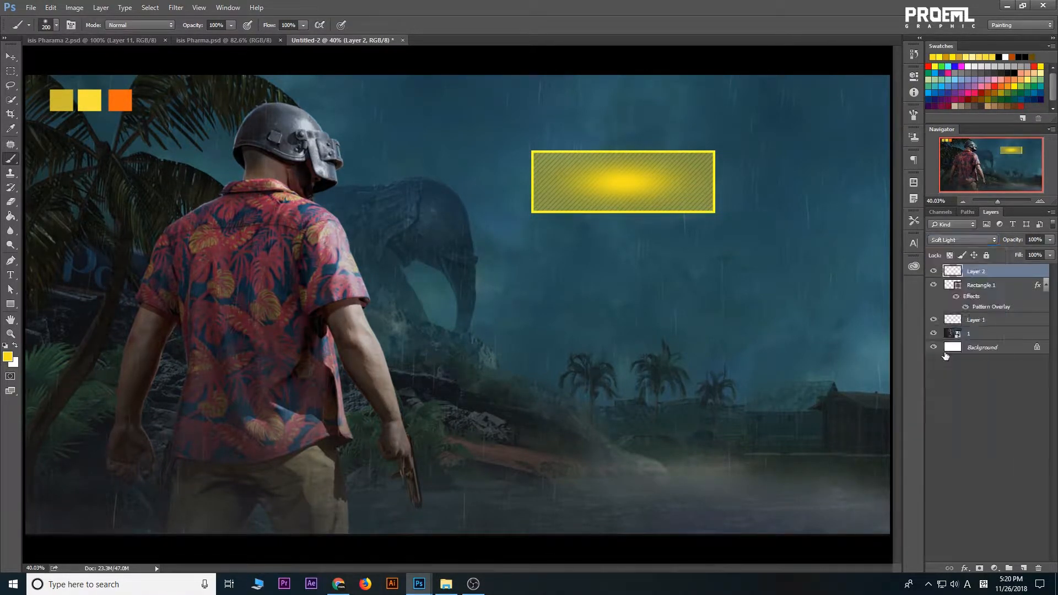
left_click(943, 240)
left_click(948, 263)
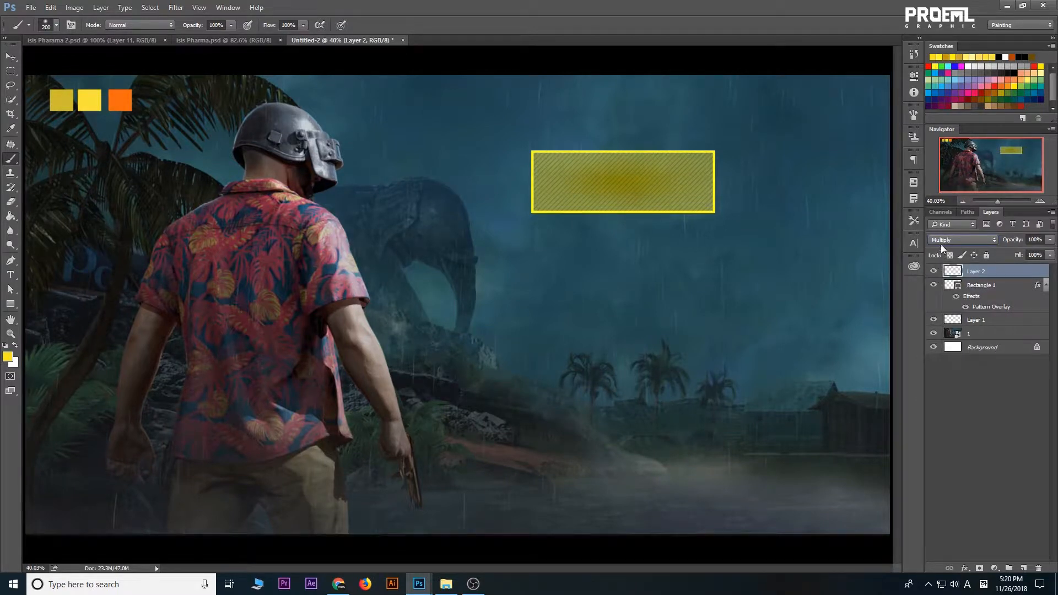
left_click(942, 241)
left_click(940, 345)
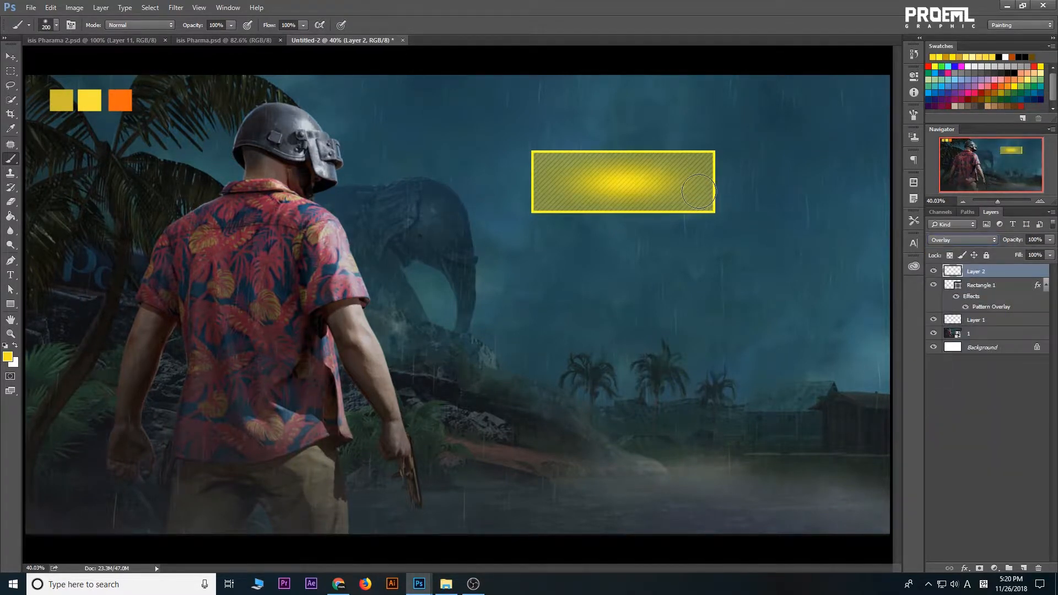
Widen the glow horizontally to about 136% and lower its layer fill to 69%
key("ctrl+t")
left_click_drag(735, 181, 779, 182)
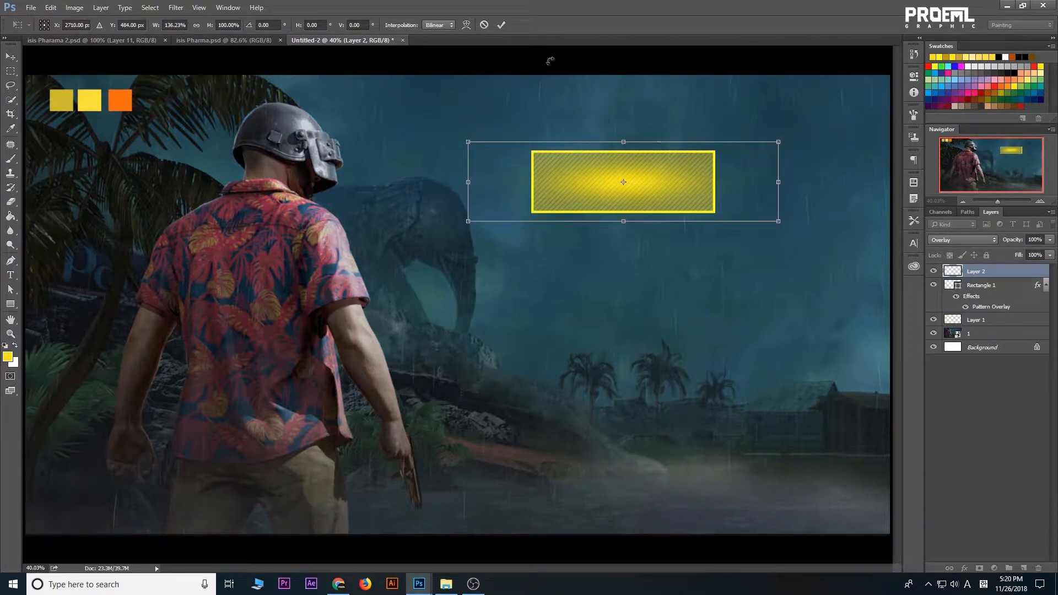
left_click(501, 25)
left_click(1050, 256)
left_click_drag(1049, 267, 1039, 270)
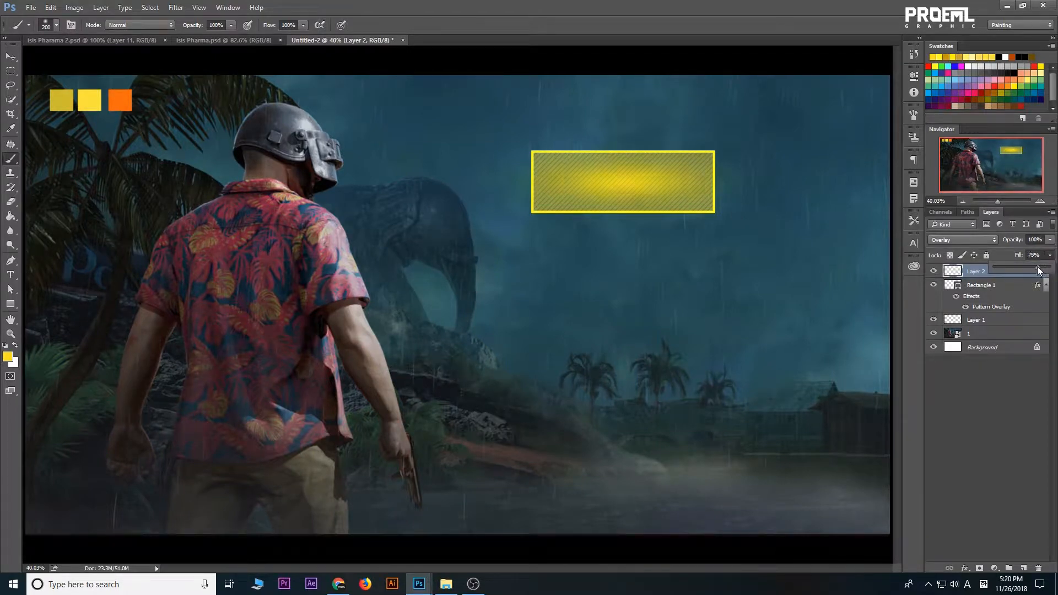
left_click(10, 56)
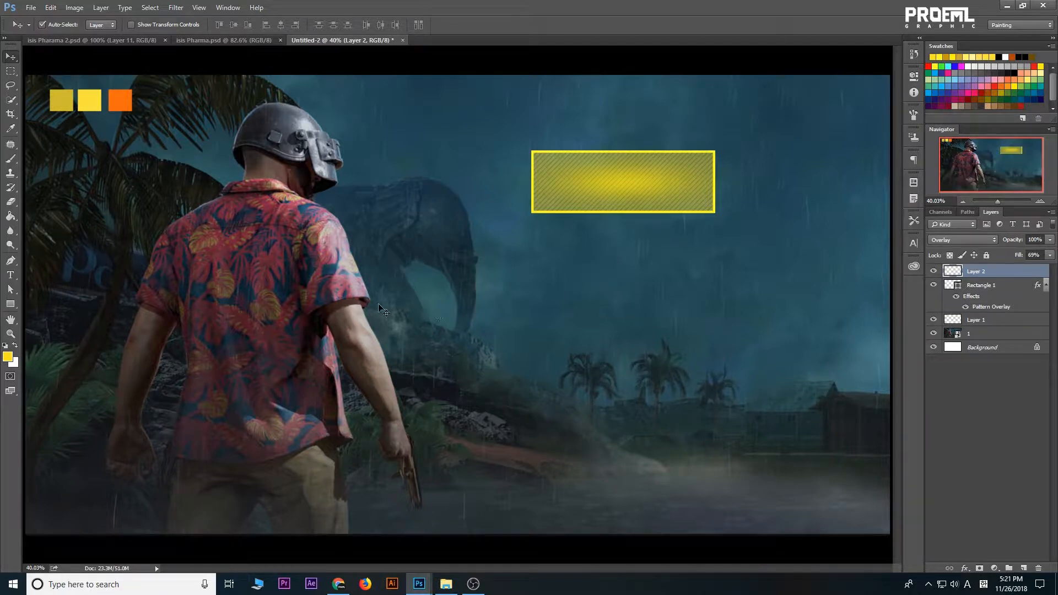
Draw a thin horizontal ellipse of about 1075 by 13 px below the rectangle, fill it pale yellow, and deselect it
left_click(18, 306)
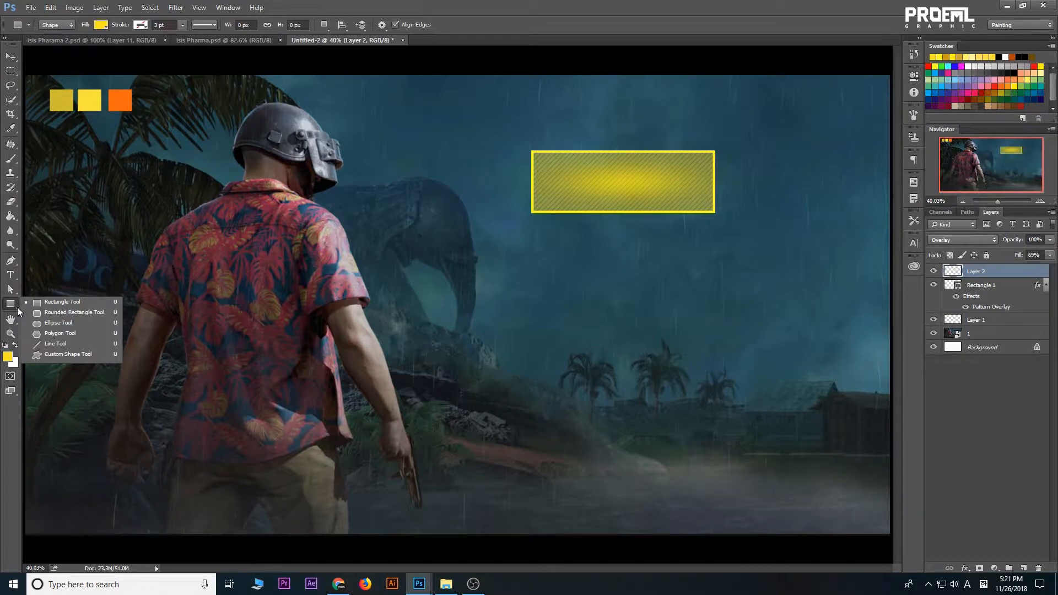
left_click(42, 323)
left_click_drag(518, 259, 757, 260)
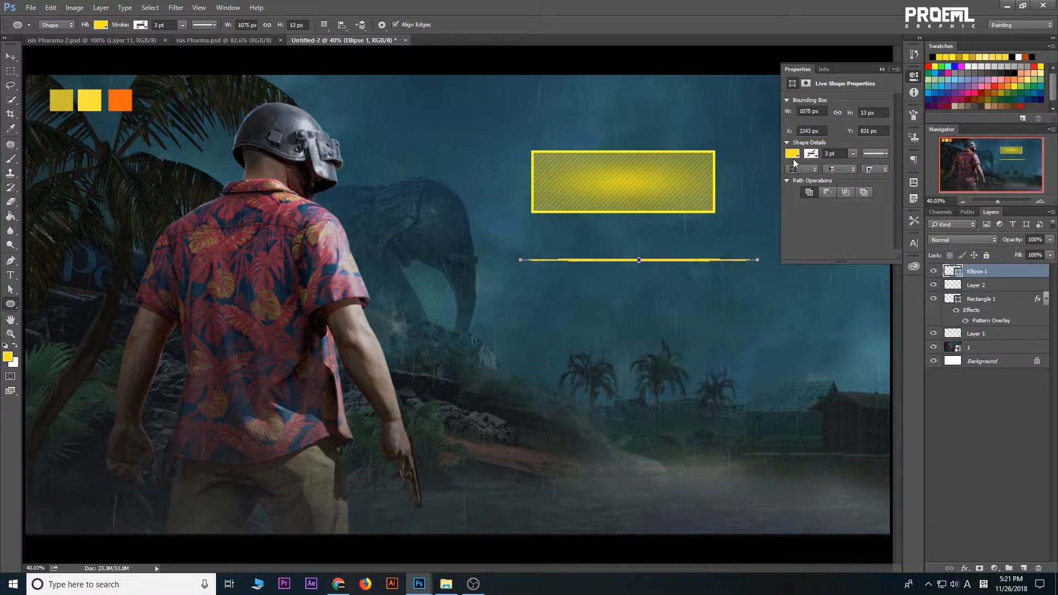
left_click(794, 155)
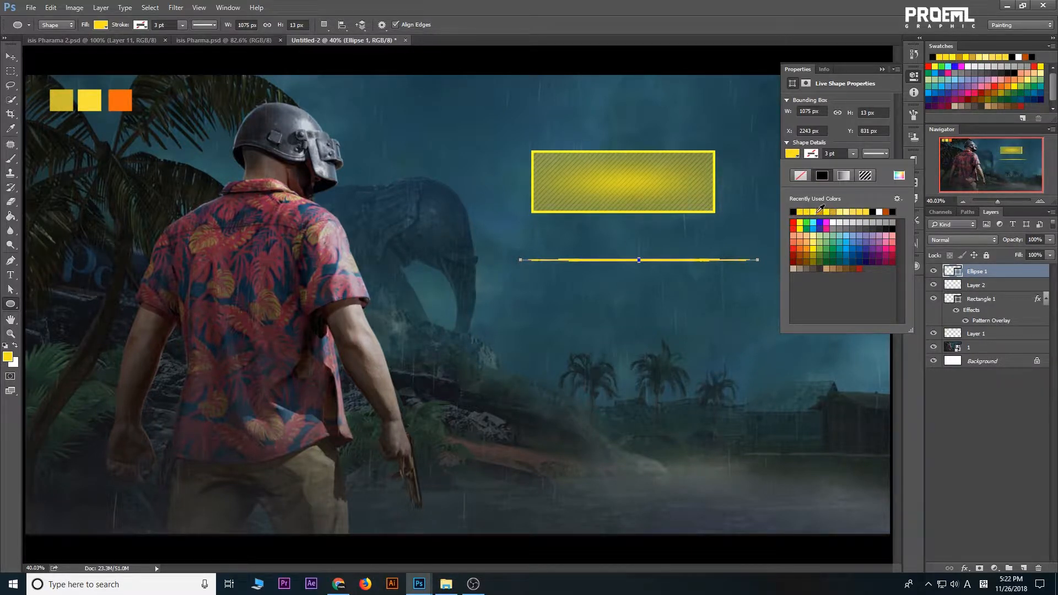
left_click(847, 212)
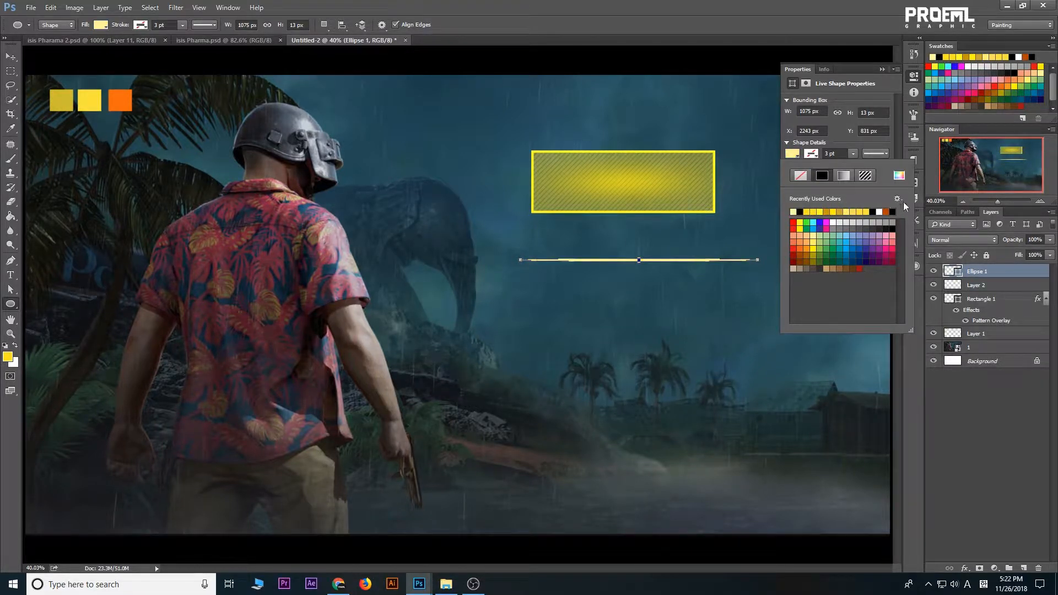
left_click(745, 192)
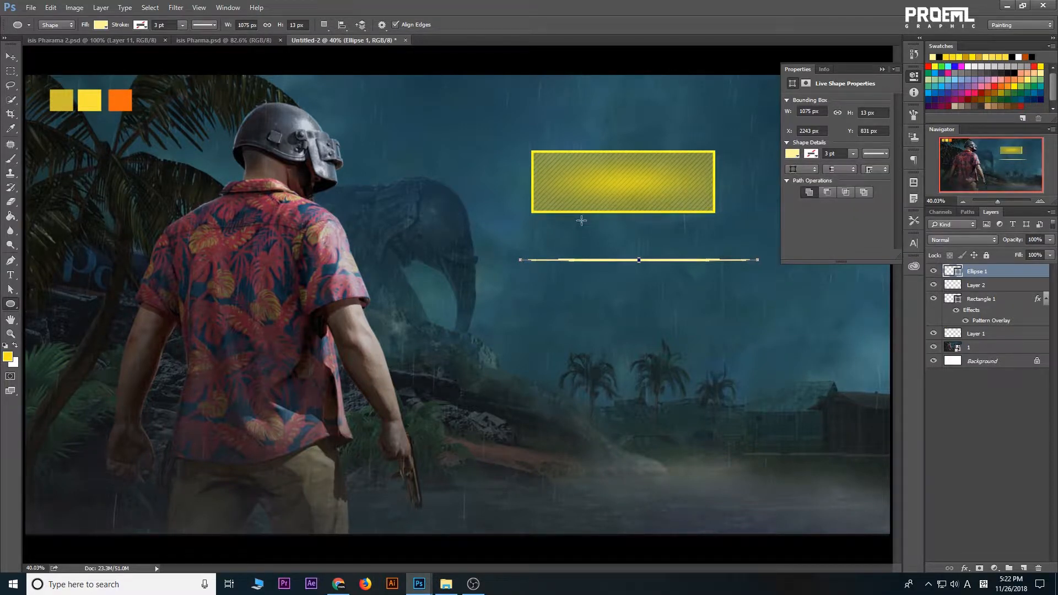
left_click(10, 56)
left_click(567, 312)
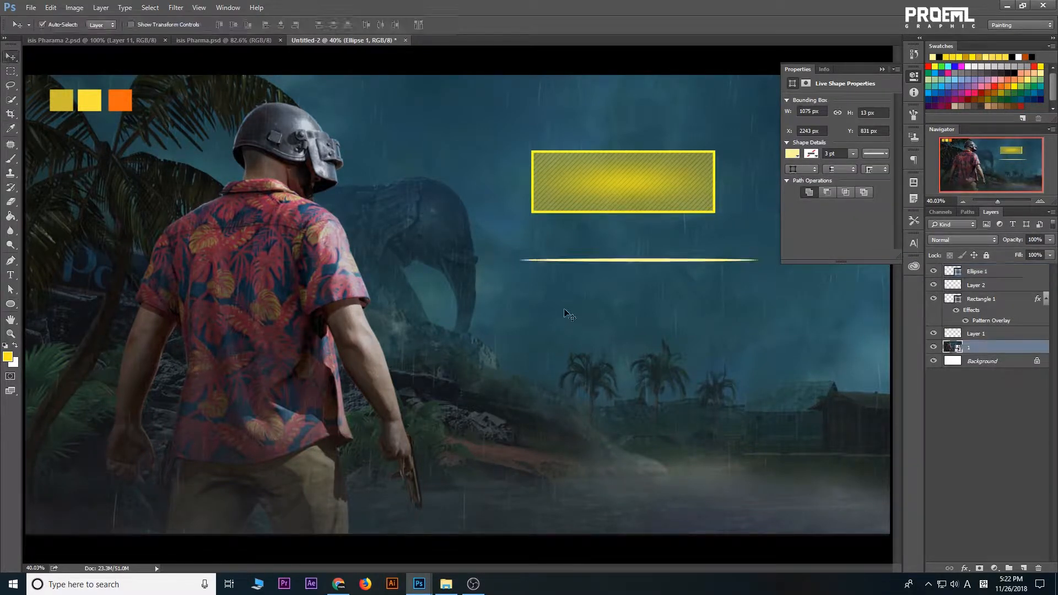
Move the pale yellow ellipse onto the rectangle's top border, centered horizontally
left_click_drag(637, 259, 621, 180)
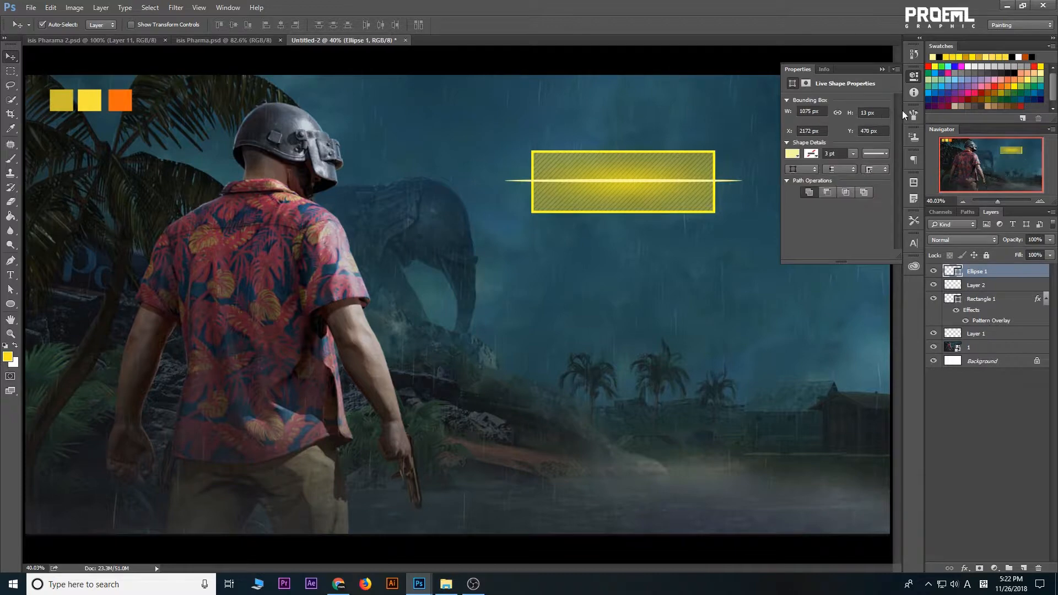
left_click(909, 82)
scroll(661, 160, "up", 5)
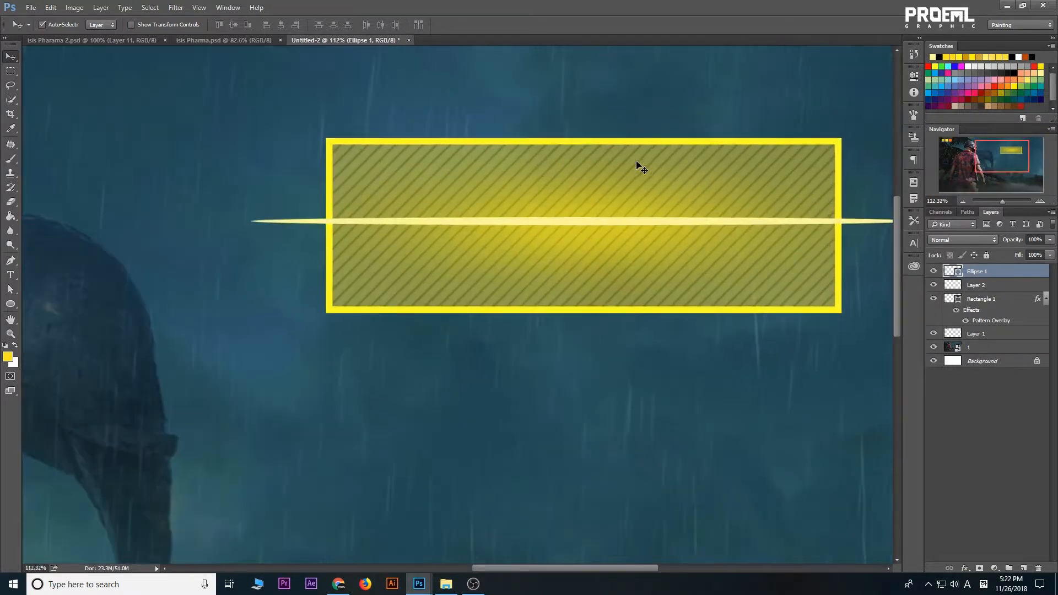
left_click_drag(628, 222, 584, 142)
Scale the ellipse to about 53% around its center and thin it slightly to fit within the top border
key("ctrl+t")
key("ctrl+z")
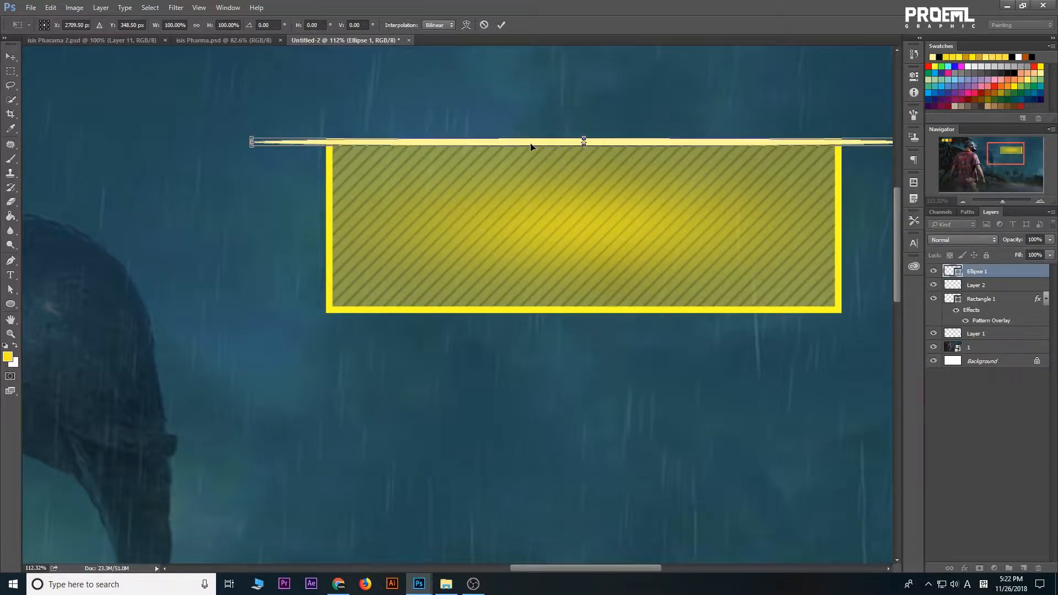
left_click_drag(253, 142, 406, 160)
scroll(585, 138, "up", 4)
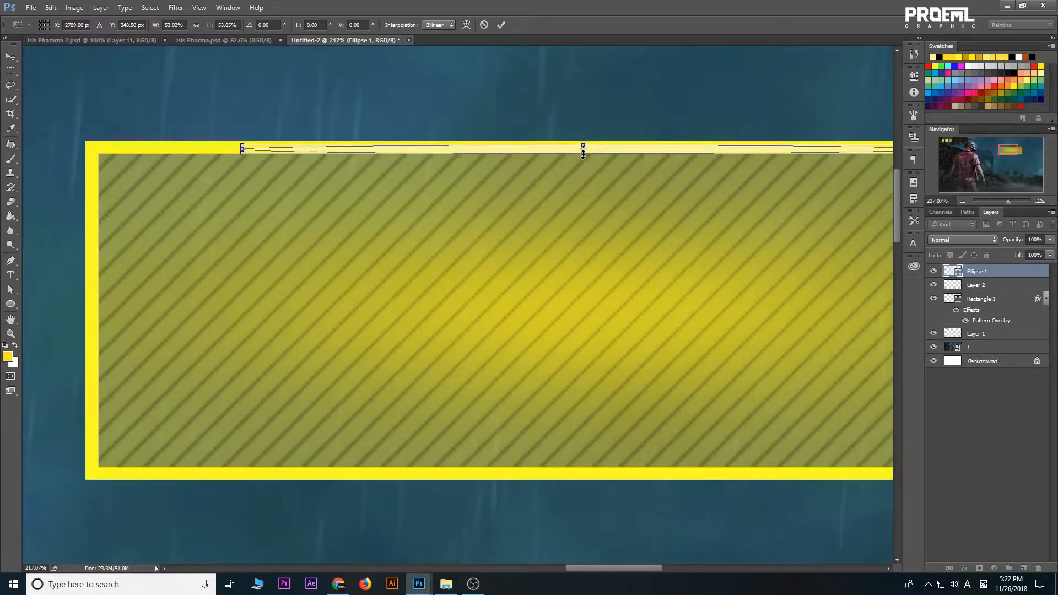
left_click_drag(584, 154, 584, 150)
left_click(501, 26)
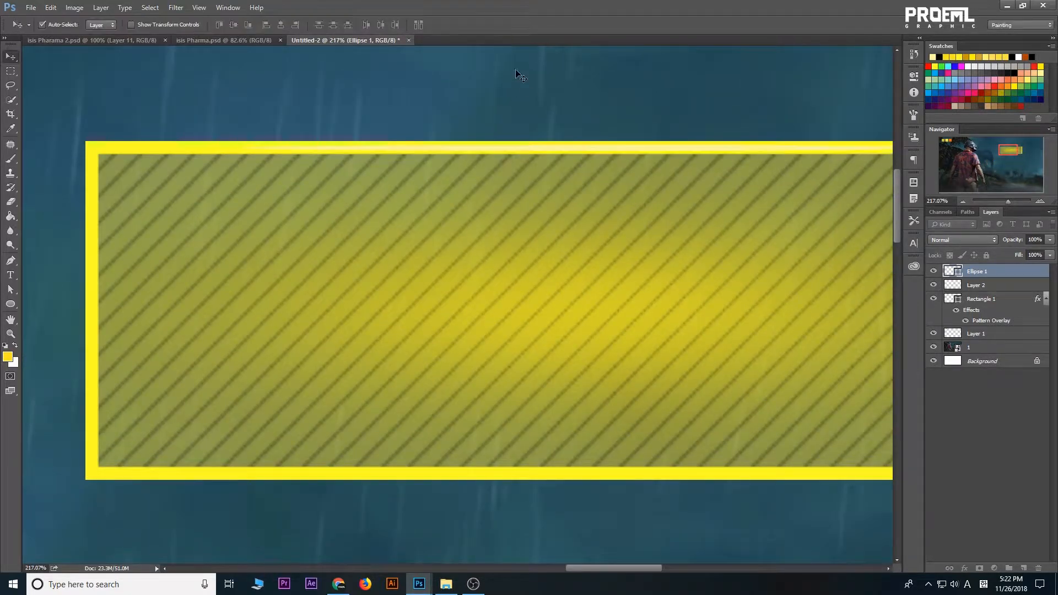
Change the ellipse's fill color to the orange-yellow fad401
scroll(529, 125, "down", 1)
scroll(530, 127, "up", 1)
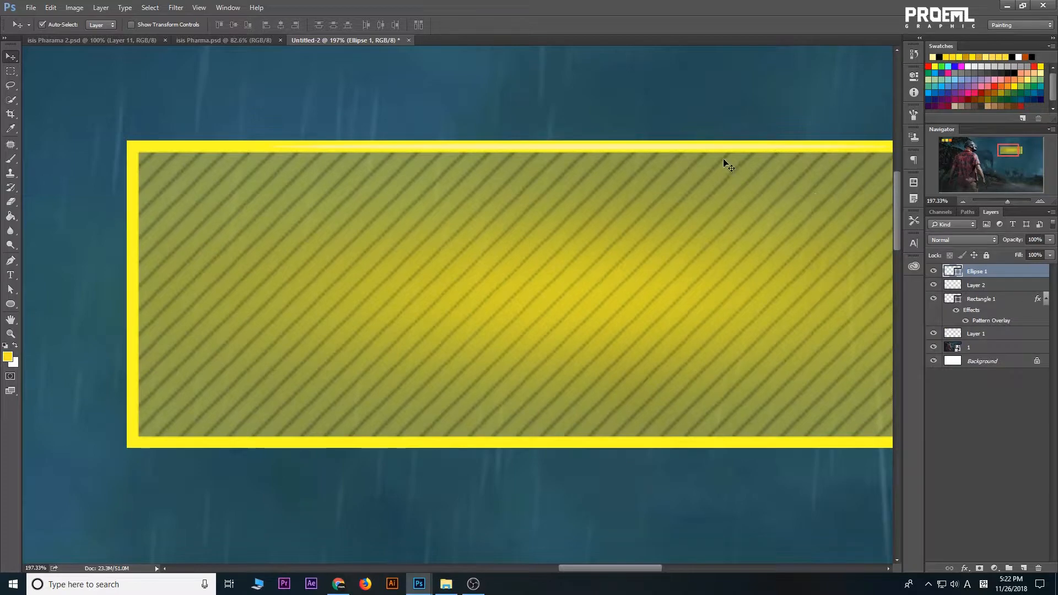
double_click(952, 271)
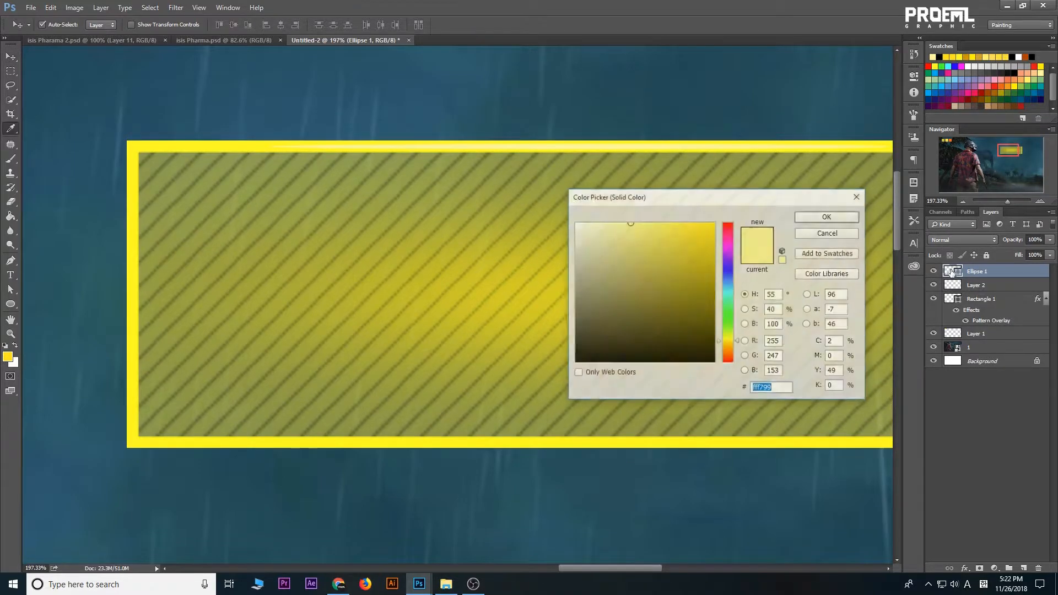
left_click_drag(601, 230, 610, 224)
left_click(714, 223)
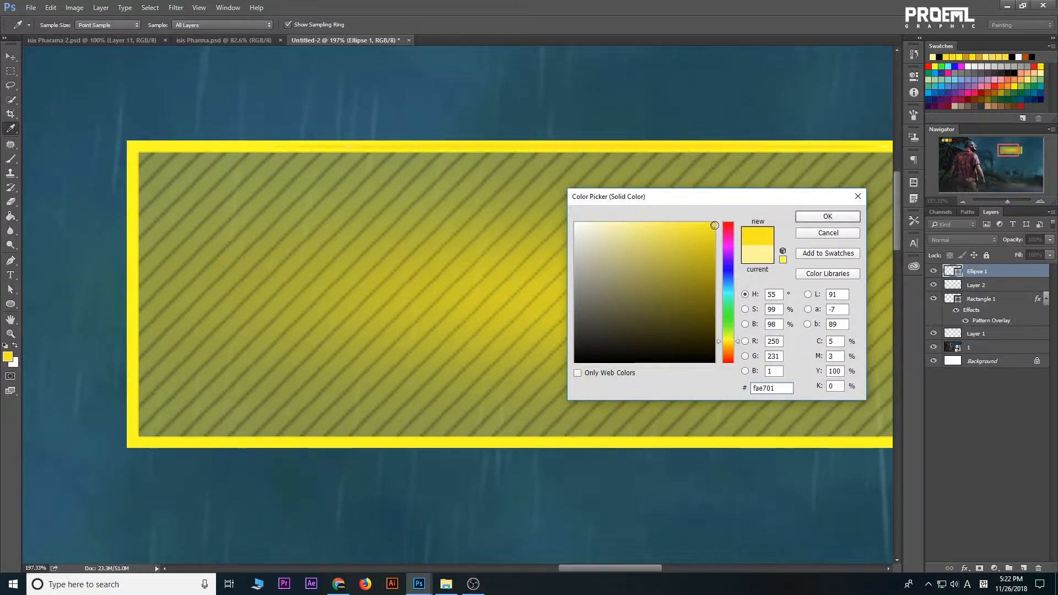
left_click_drag(735, 341, 736, 343)
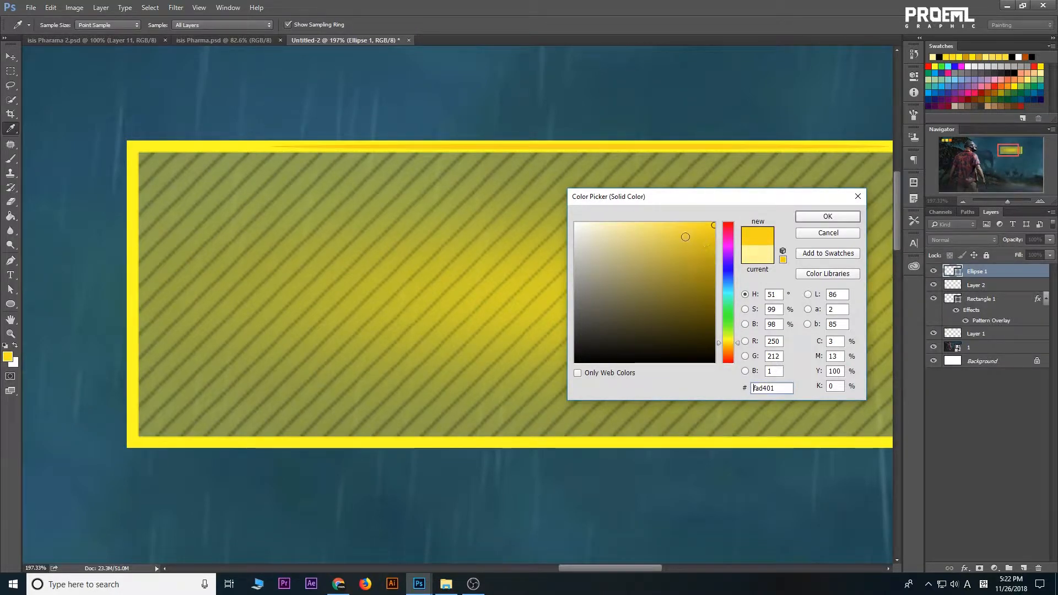
left_click(813, 217)
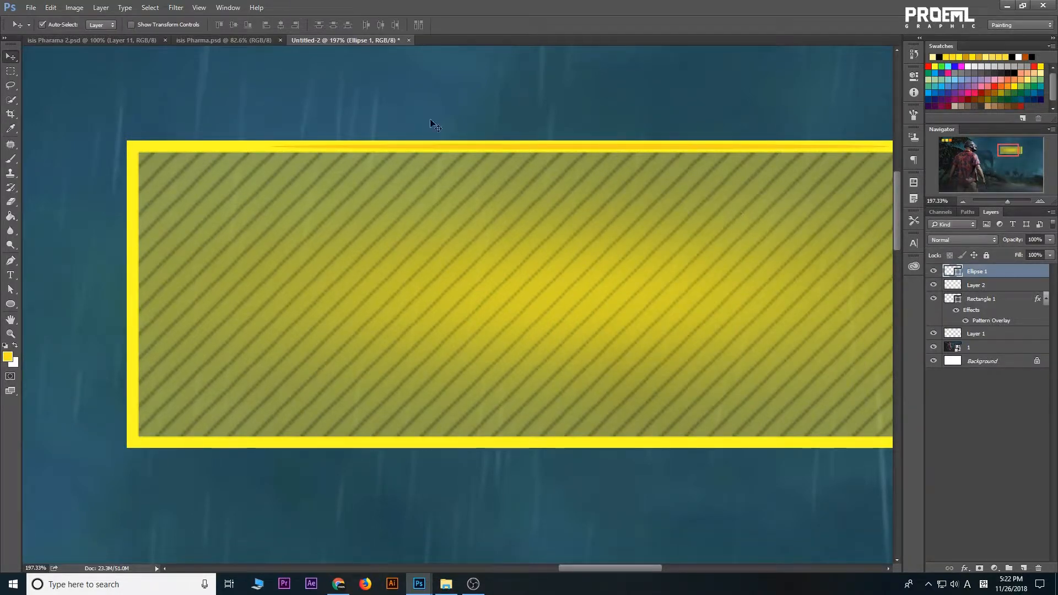
Rasterize the ellipse layer and soften it with a Gaussian Blur of a radius below 4.3 pixels
left_click(176, 7)
mouse_move(205, 130)
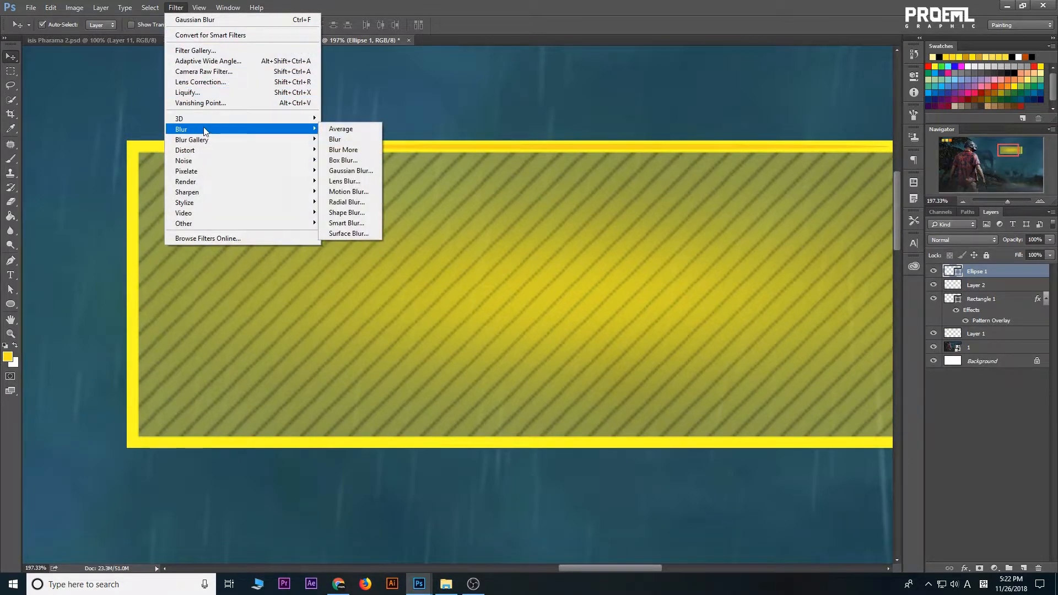
left_click(351, 171)
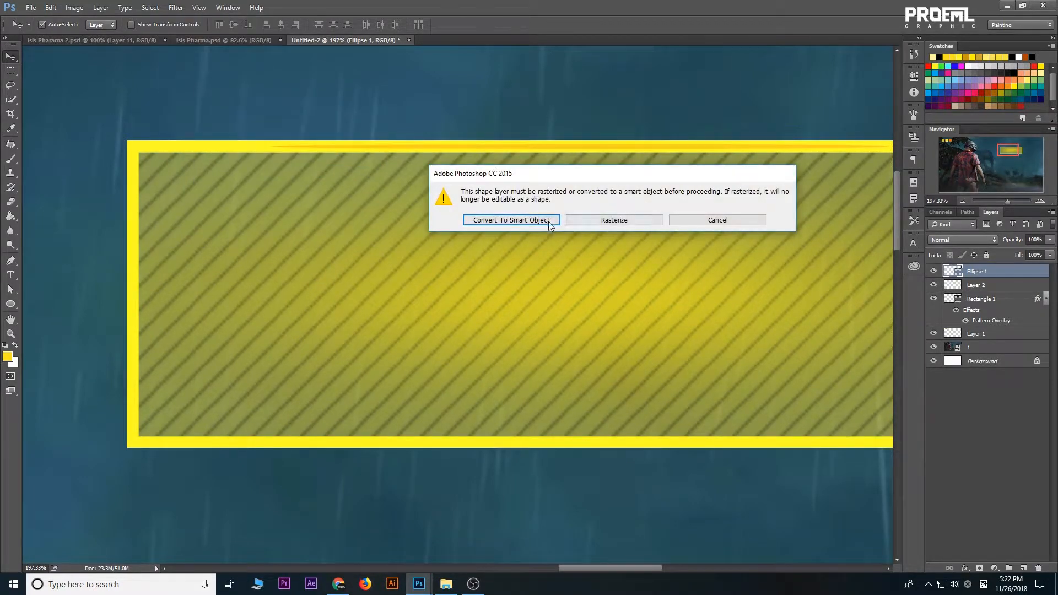
left_click(511, 220)
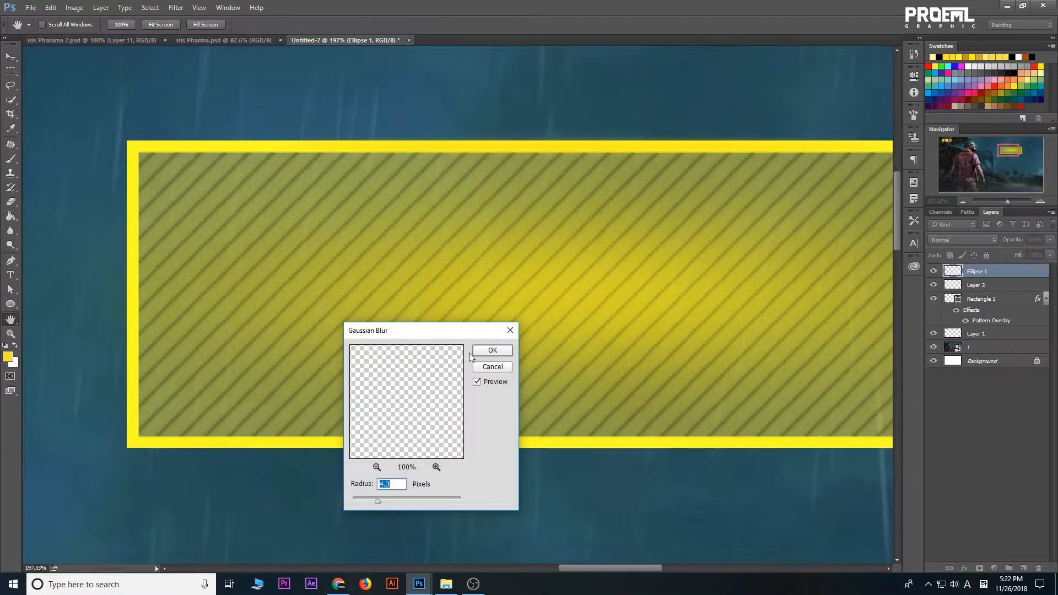
left_click_drag(378, 500, 363, 500)
left_click(493, 350)
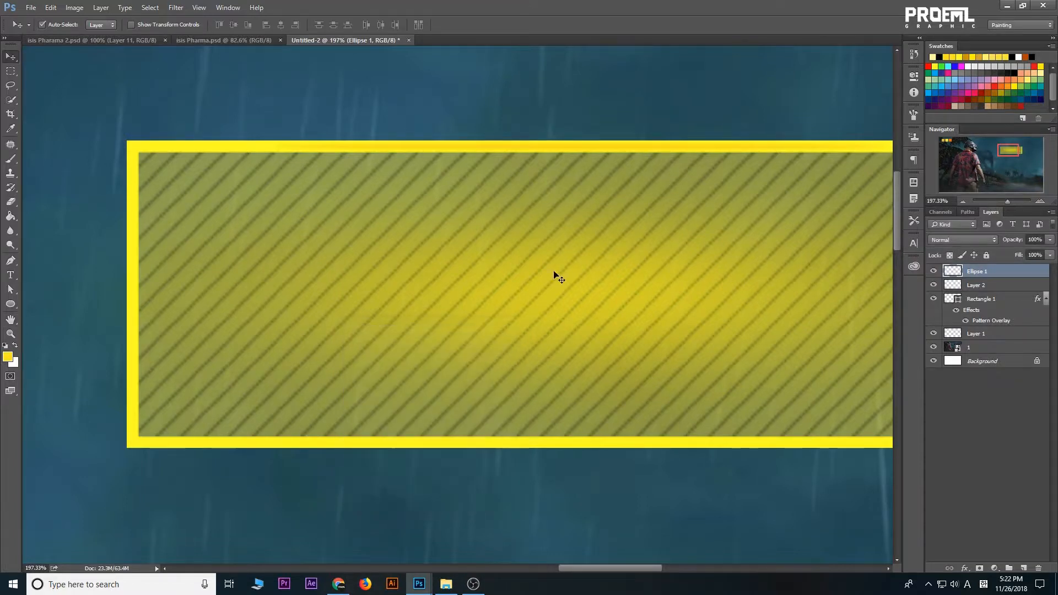
Fit the whole image on screen and examine the blurred streak on the rectangle's top border
scroll(569, 261, "down", 1)
scroll(570, 236, "down", 5)
right_click(571, 234)
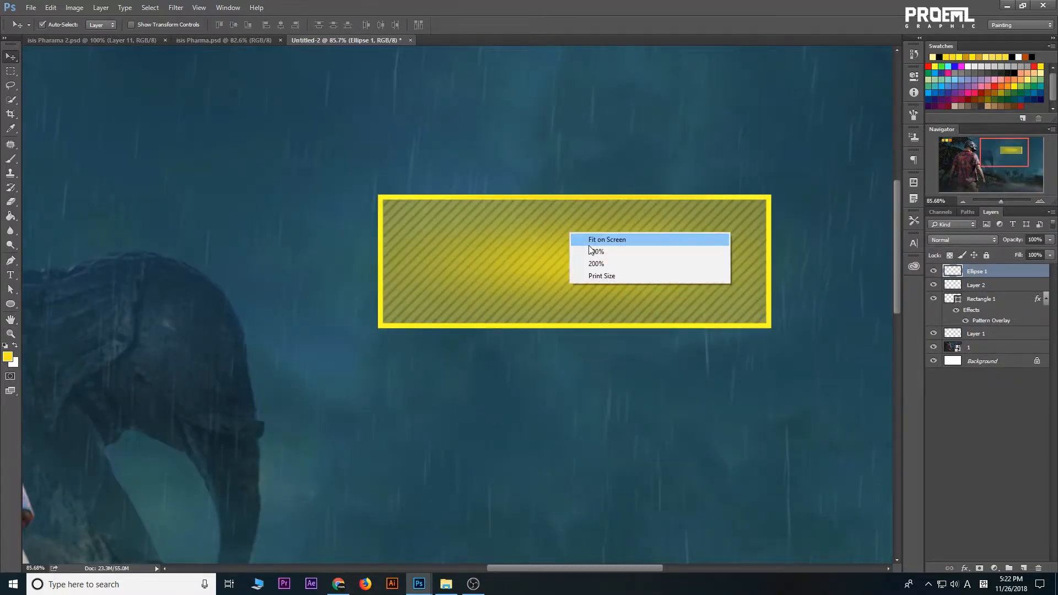
left_click(593, 253)
right_click(603, 221)
right_click(583, 230)
left_click(606, 236)
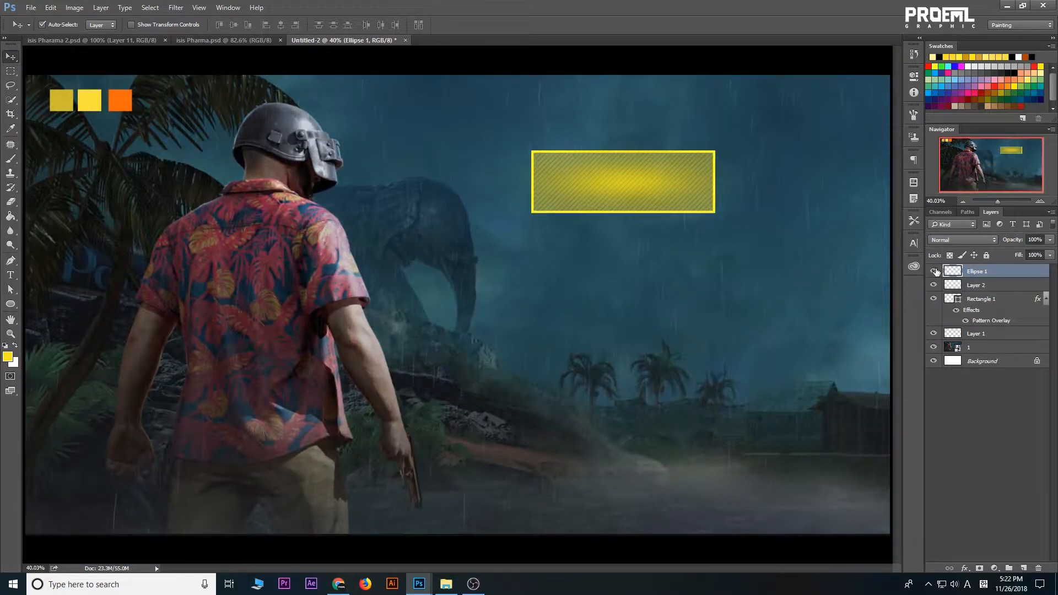
key("ctrl+t")
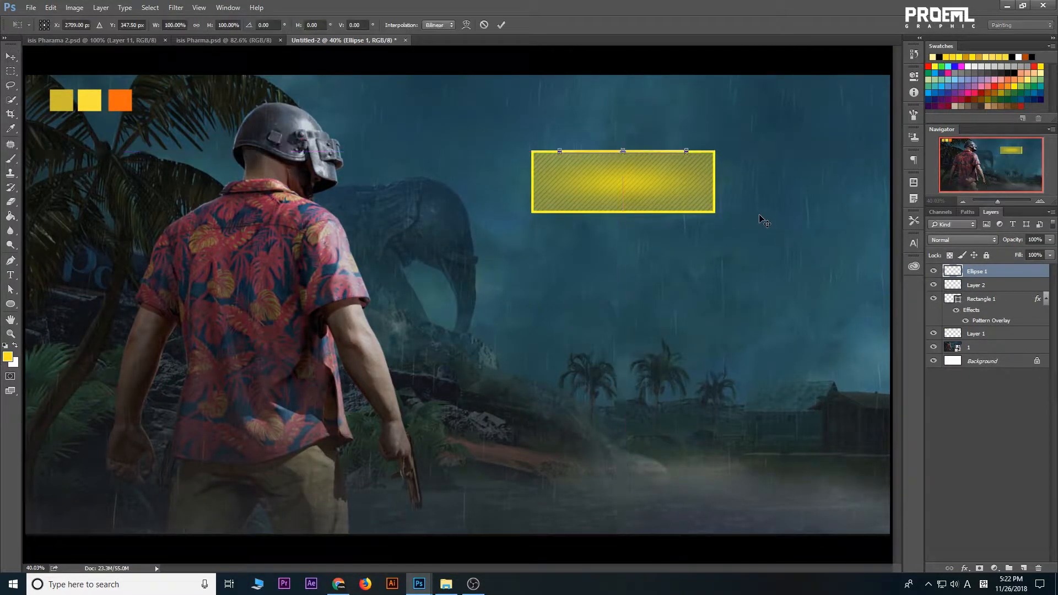
left_click(502, 25)
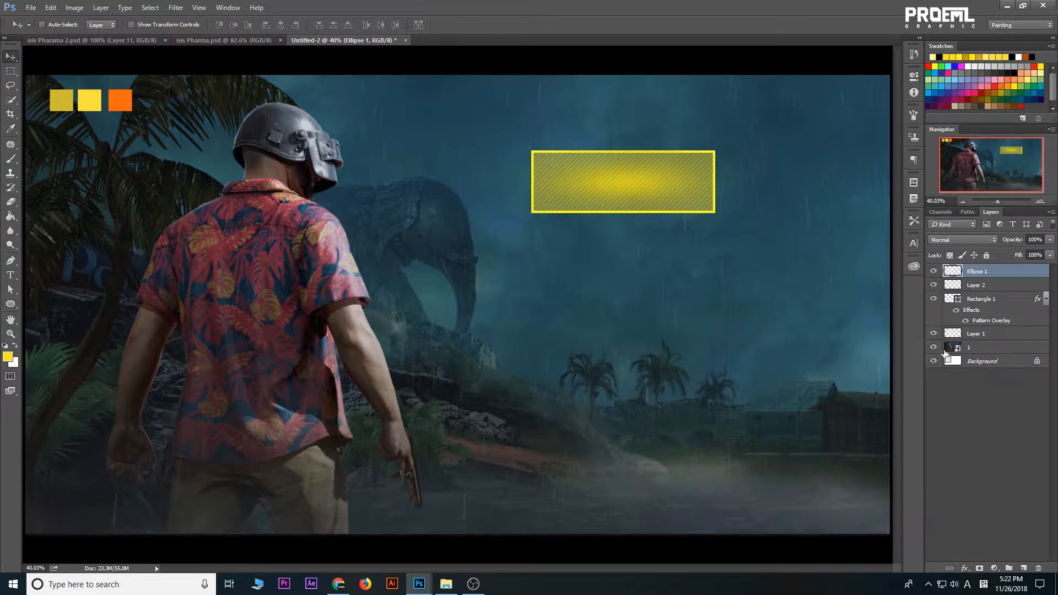
Duplicate the Ellipse 1 layer and move the copy straight down onto the rectangle's bottom border
right_click(1014, 272)
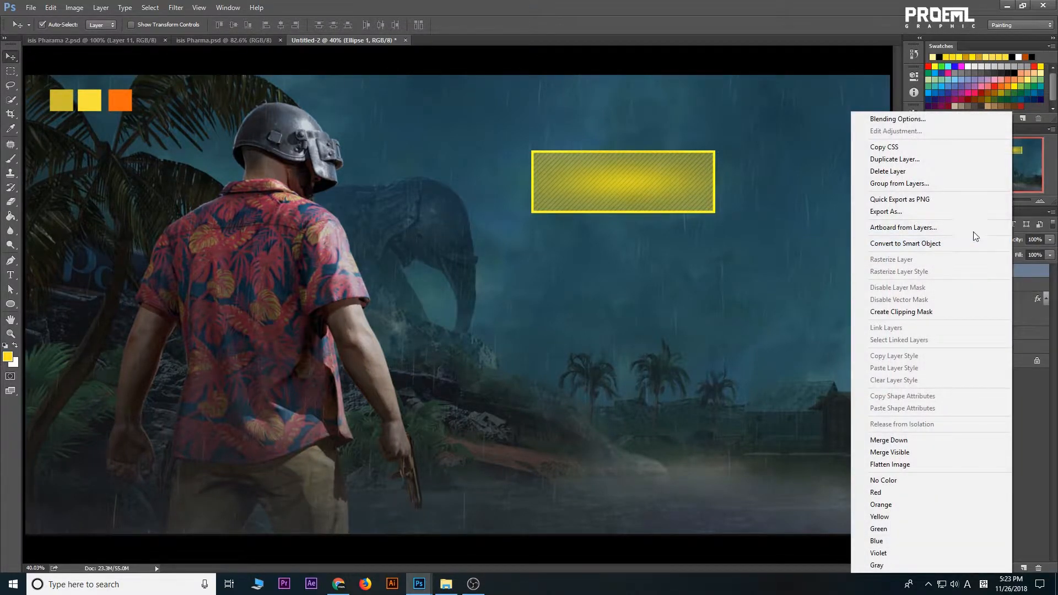
left_click(925, 160)
left_click(622, 180)
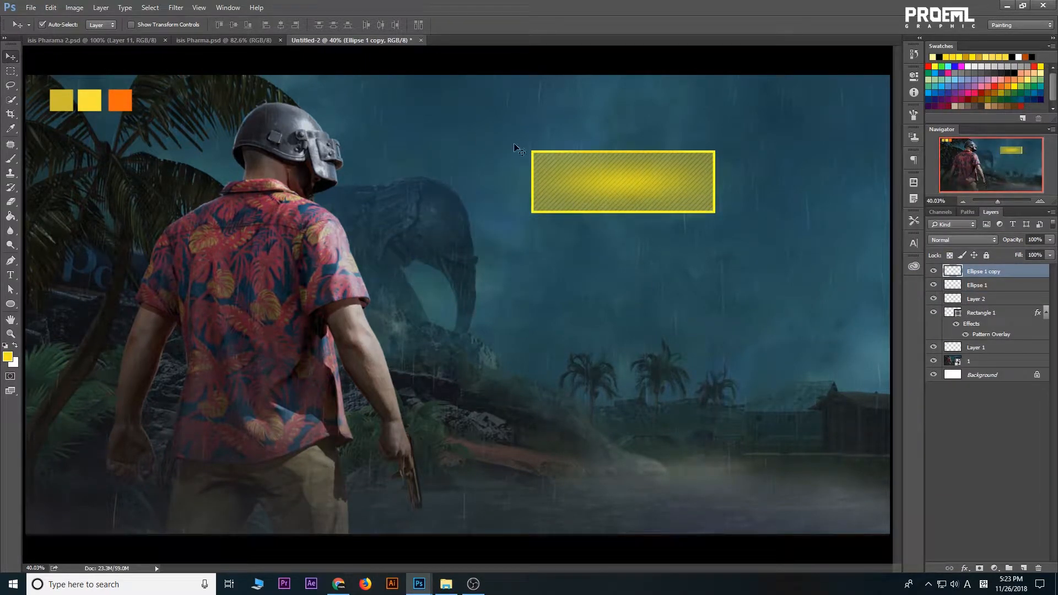
key("ctrl+t")
scroll(610, 151, "up", 5)
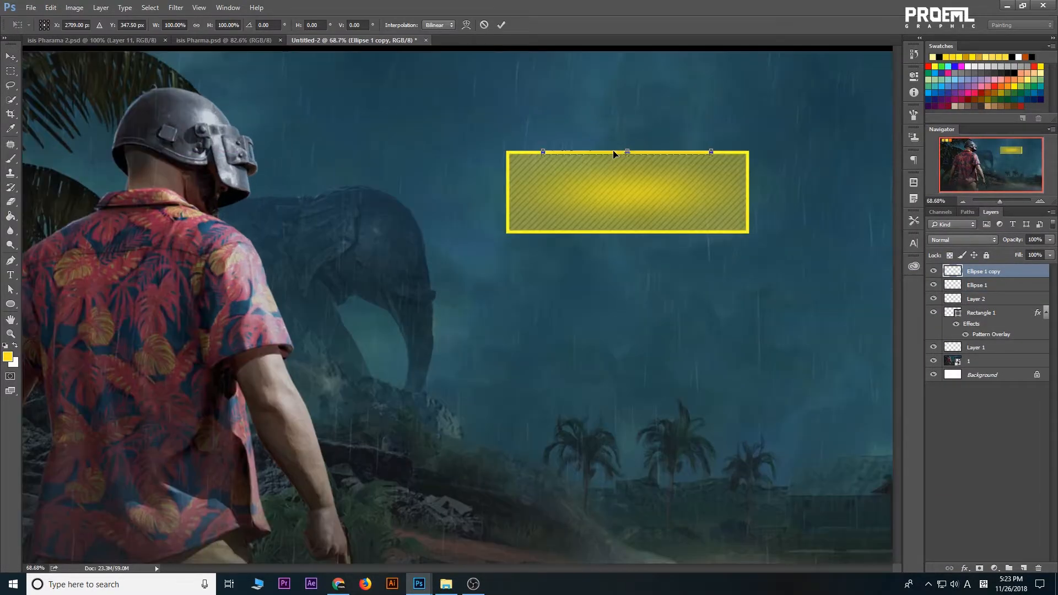
left_click_drag(659, 161, 656, 323)
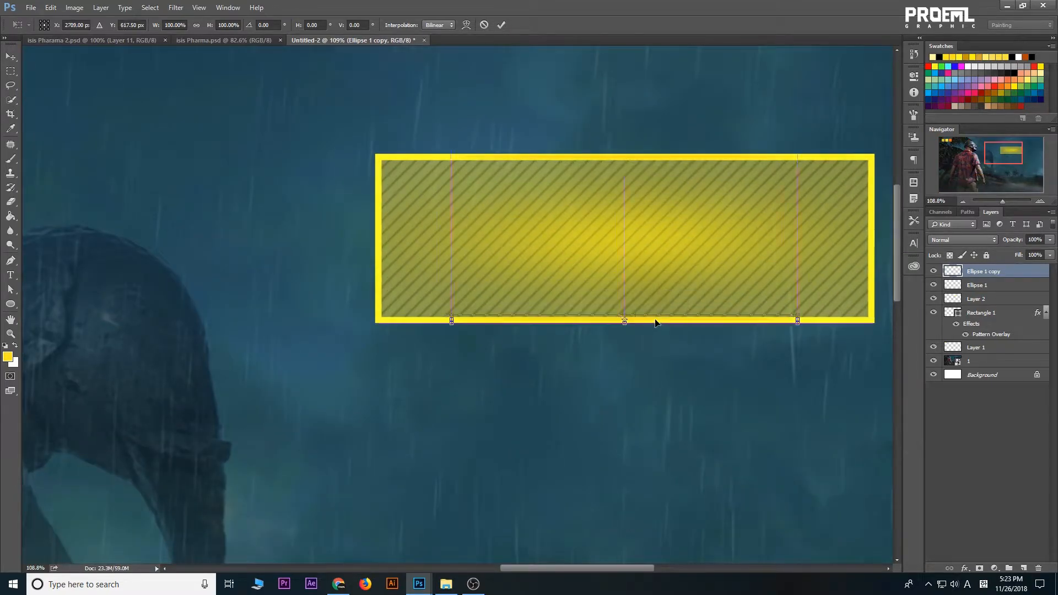
left_click(501, 24)
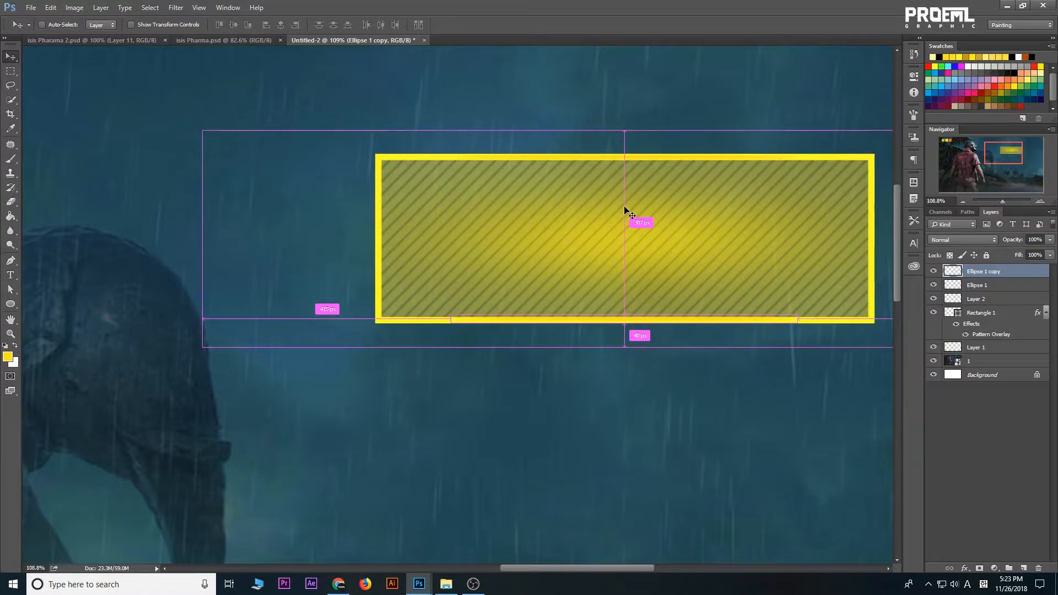
Brighten the bottom streak with Hue/Saturation by raising its lightness to +99
key("ctrl+u")
left_click_drag(725, 322, 775, 322)
left_click_drag(734, 193, 401, 294)
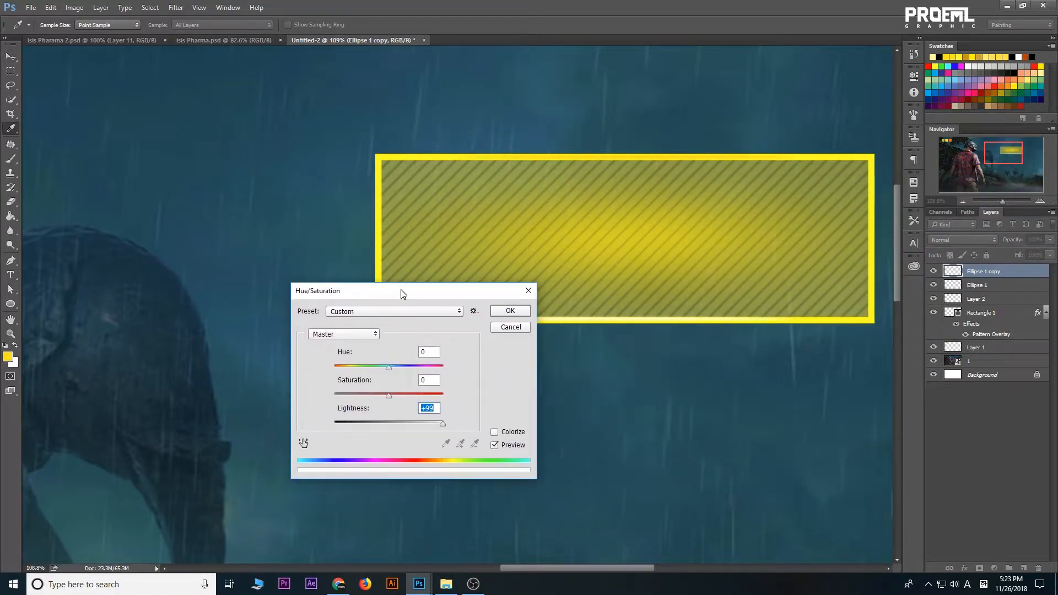
left_click(511, 311)
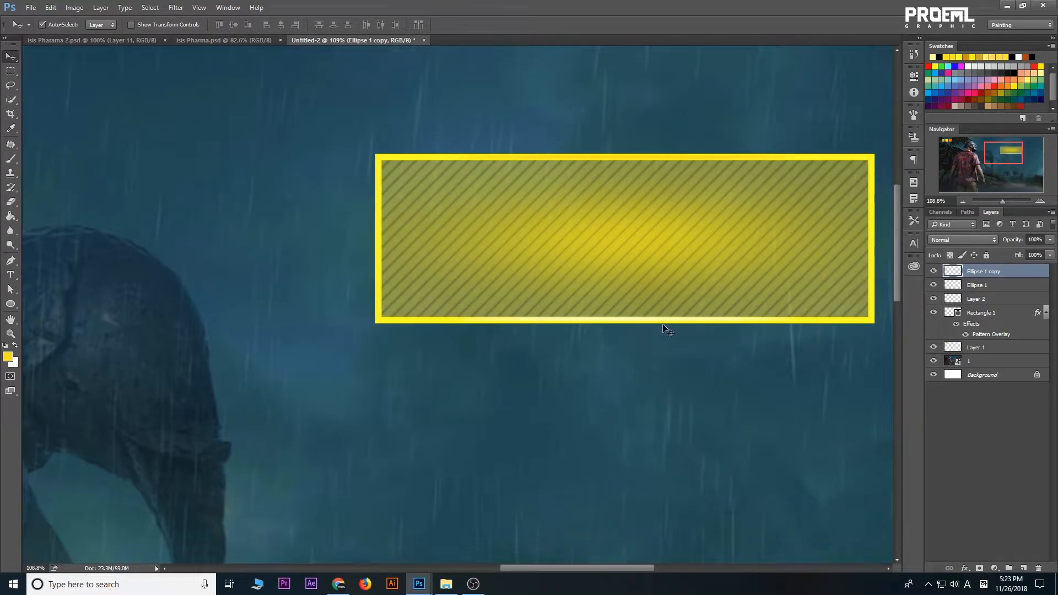
Stretch the bottom streak to about 273% height and widen it nearly to the rectangle's sides
key("ctrl+t")
left_click_drag(623, 318, 627, 307)
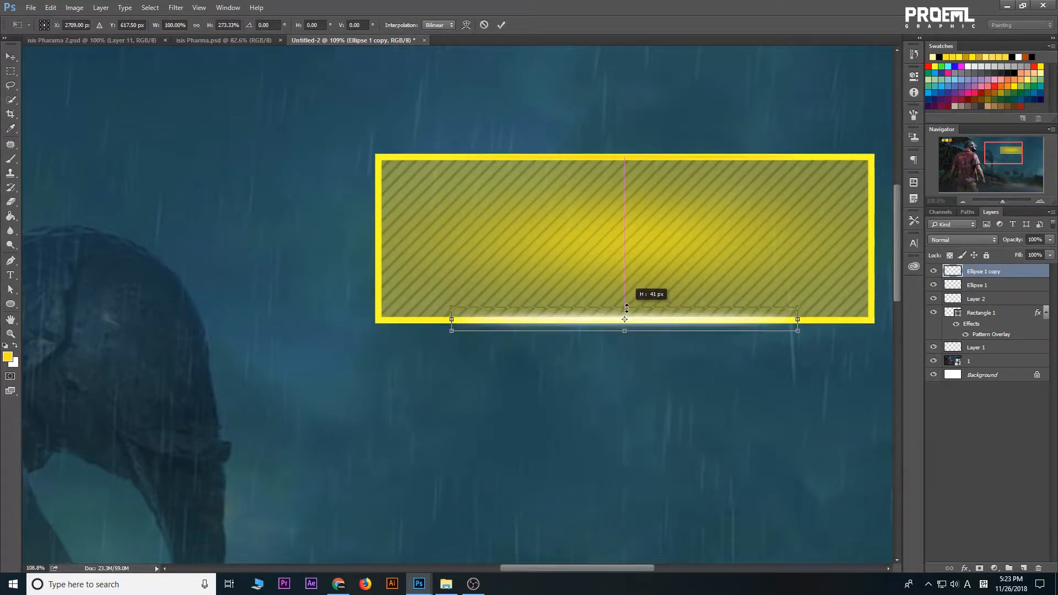
left_click_drag(796, 320, 833, 320)
left_click(501, 25)
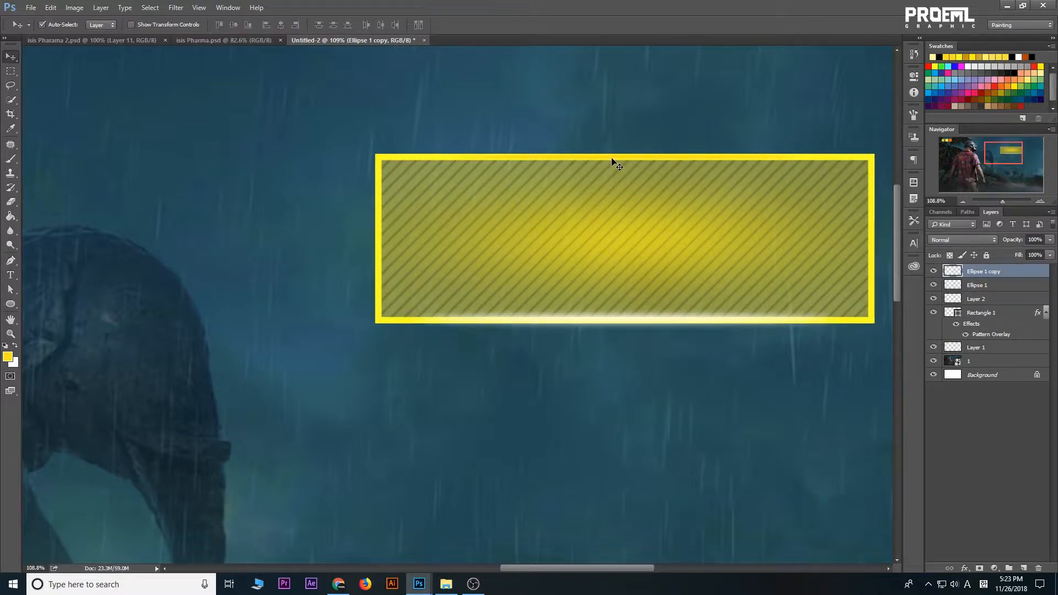
Select the top streak's layer Ellipse 1 and raise its Hue/Saturation lightness until it is almost white
left_click(710, 201)
left_click(933, 286)
left_click(933, 286)
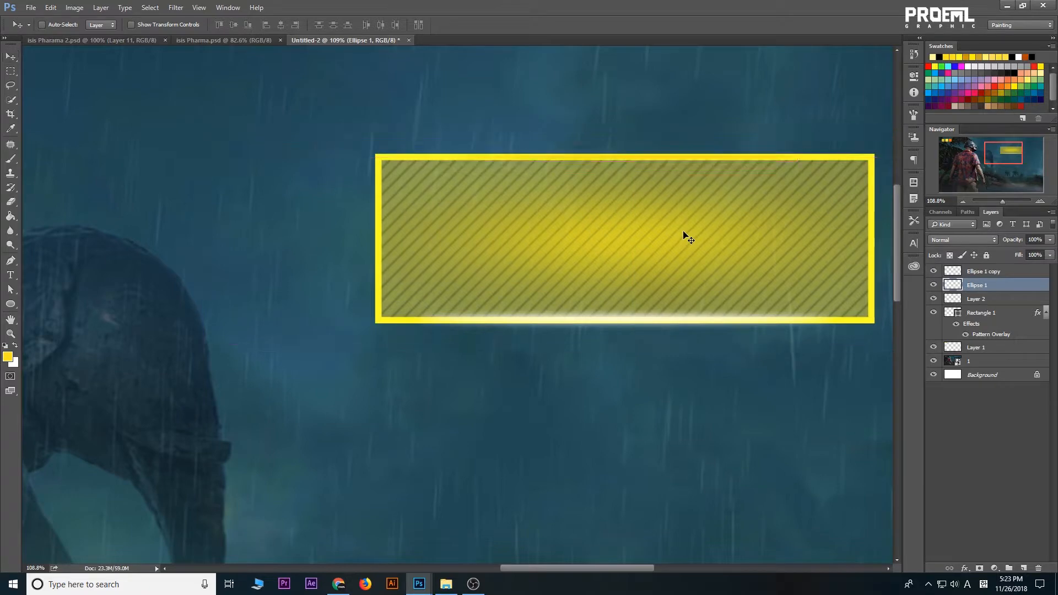
key("ctrl+u")
left_click_drag(461, 293, 245, 156)
left_click(230, 287)
left_click(291, 174)
Thicken the top streak and widen it nearly to the rectangle's sides, like the bottom one
key("ctrl+t")
left_click_drag(626, 154, 626, 147)
left_click_drag(798, 157, 832, 160)
left_click(501, 25)
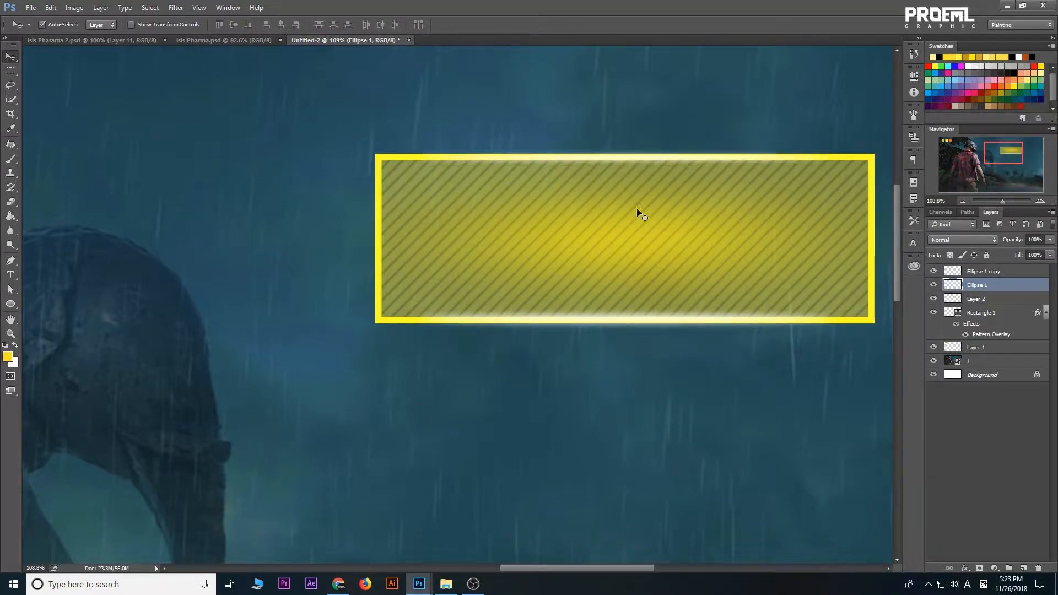
Fit the image on screen and toggle the top streak, glow and rectangle layers to compare their effect
right_click(616, 233)
left_click(634, 238)
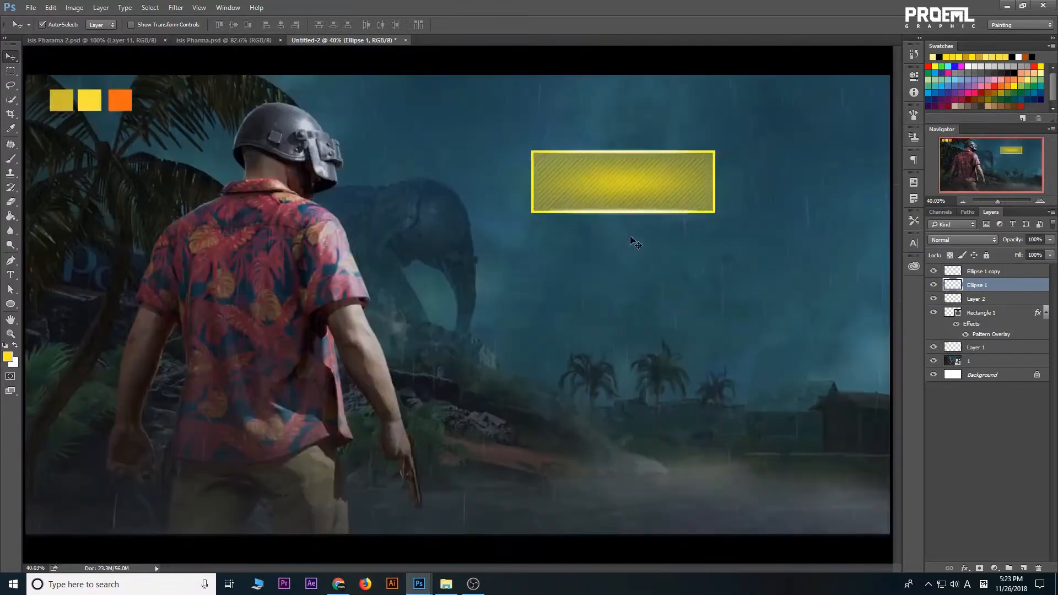
left_click(935, 285)
left_click(934, 285)
left_click(934, 299)
left_click(934, 299)
left_click(768, 212)
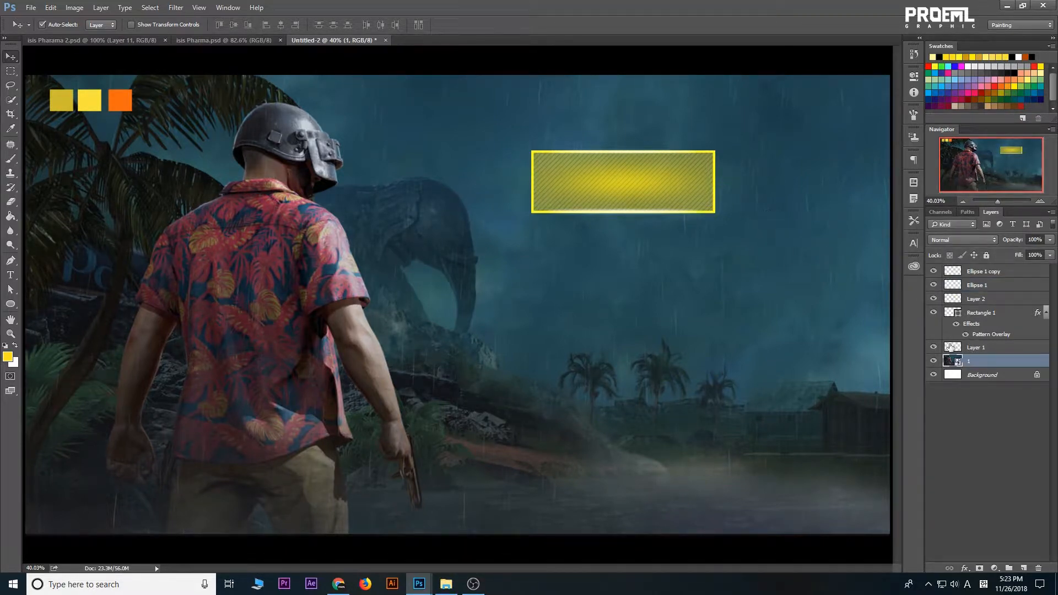
left_click(956, 303)
left_click(935, 314)
left_click(934, 313)
Add a drop shadow to the Rectangle 1 layer with an 18 px size and a 90° angle
left_click(971, 324)
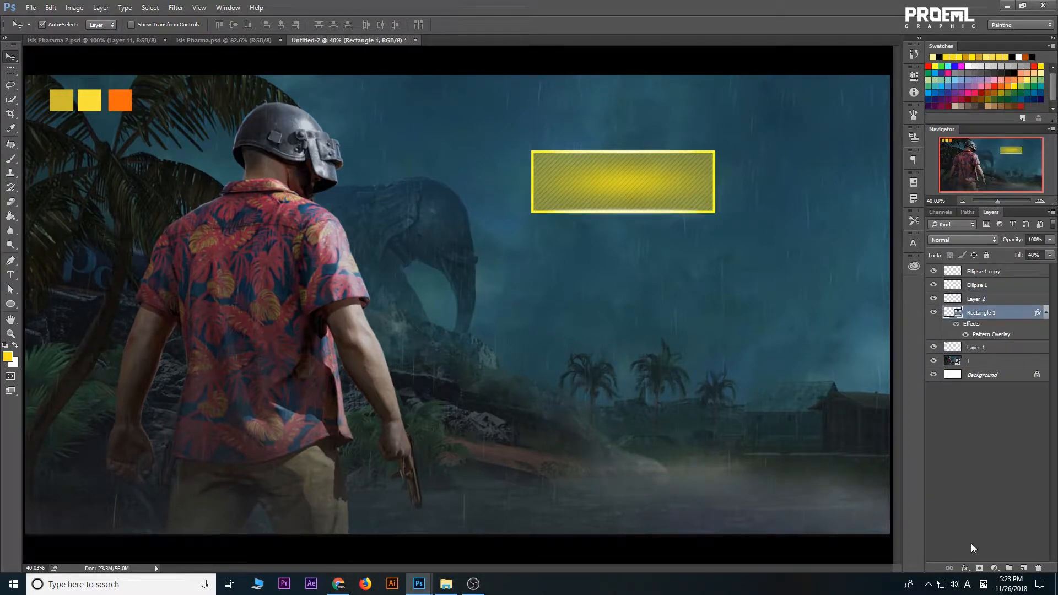
left_click(966, 568)
key("Escape")
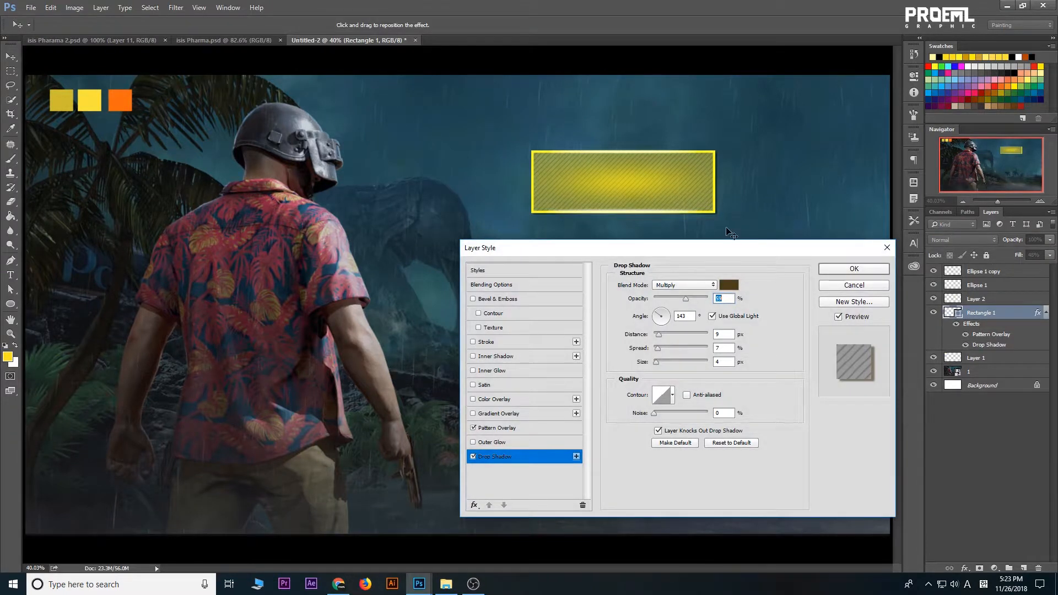
left_click_drag(774, 251, 397, 133)
key("alt")
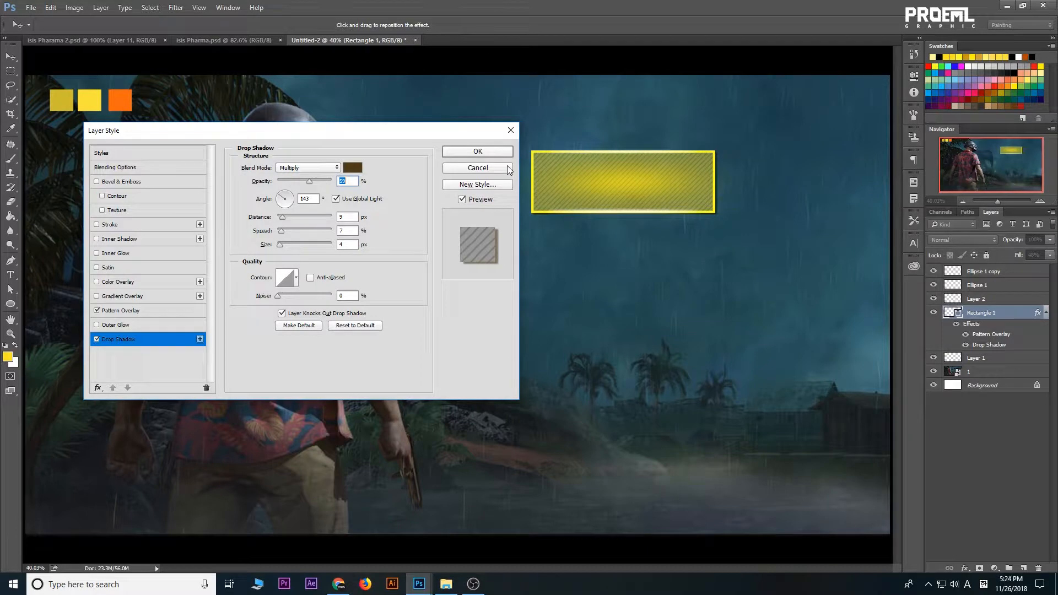
left_click(283, 243)
left_click(282, 201)
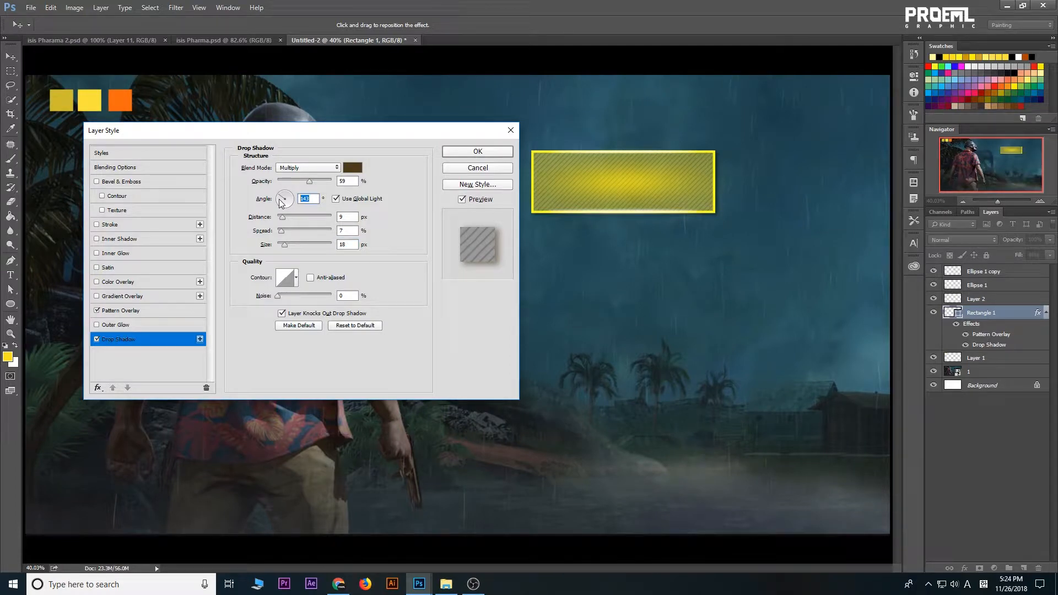
left_click_drag(281, 195, 281, 193)
key("Return")
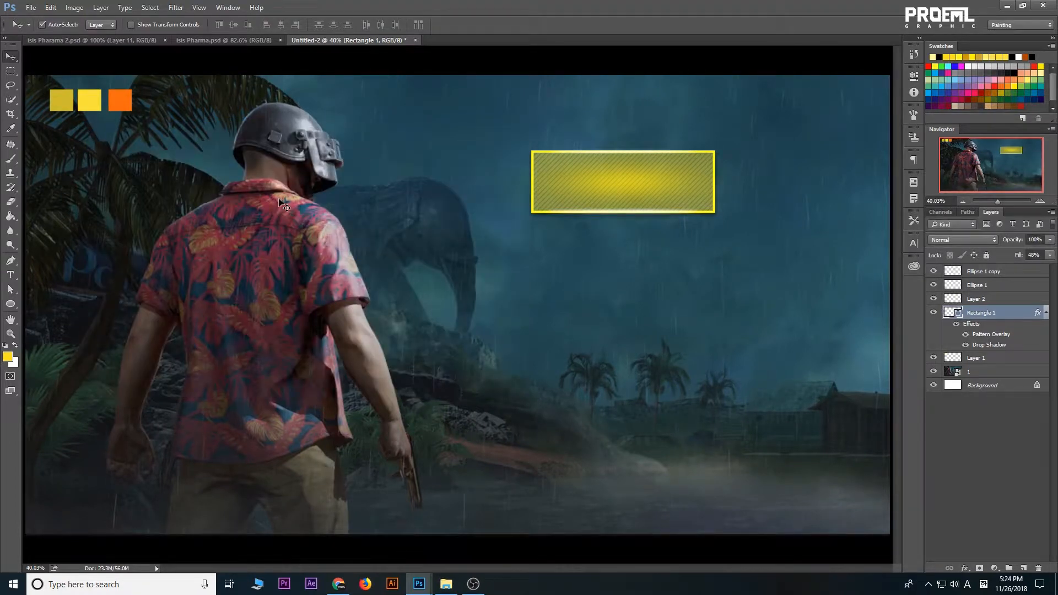
Add an inner shadow effect to the Rectangle 1 layer
scroll(629, 199, "up", 2)
scroll(629, 202, "up", 7)
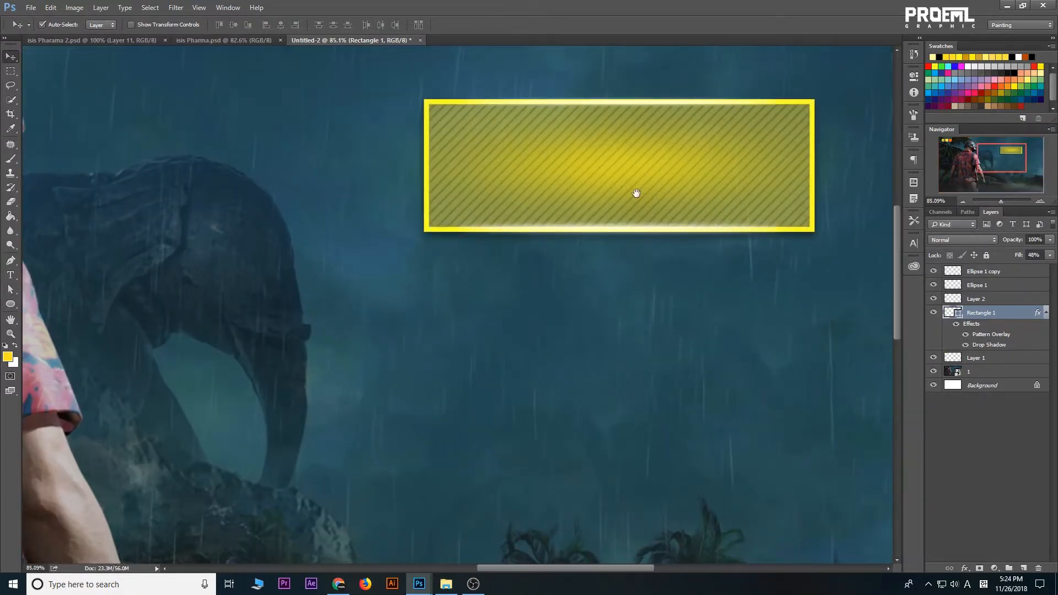
left_click_drag(574, 263, 555, 282)
right_click(558, 273)
left_click(578, 289)
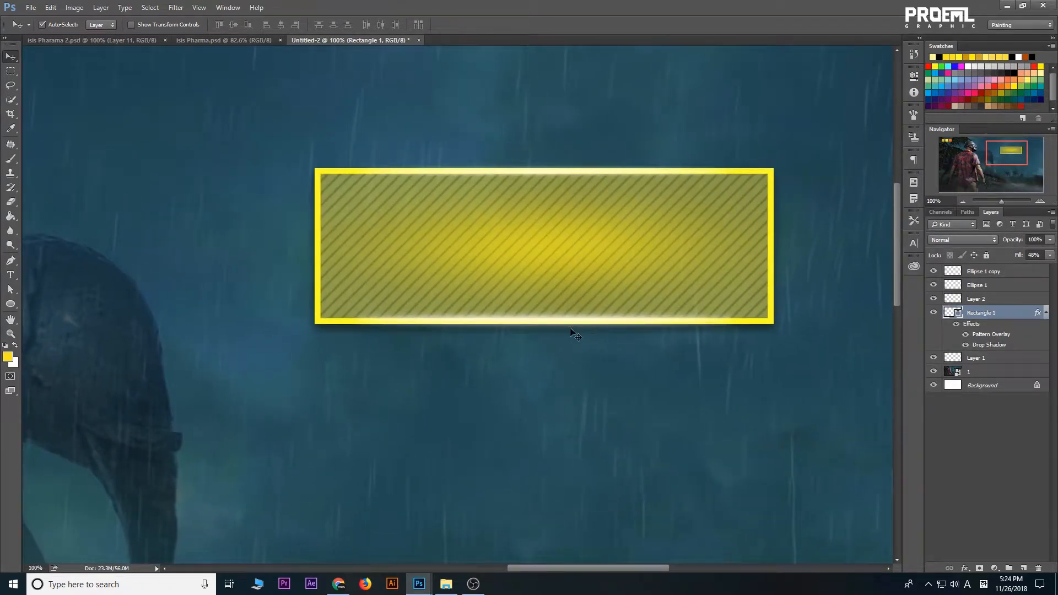
left_click(964, 569)
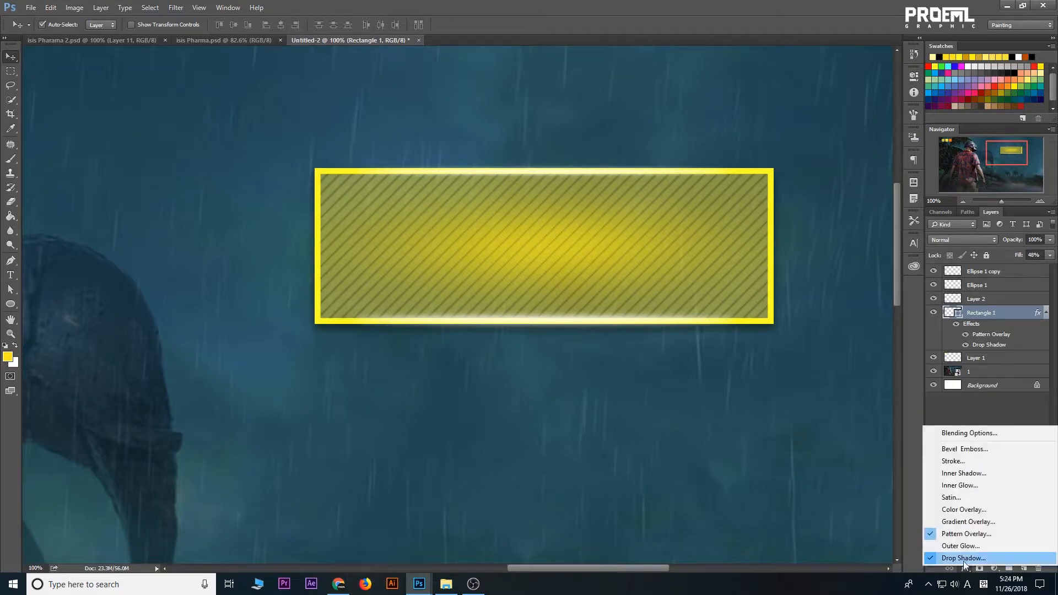
left_click(957, 474)
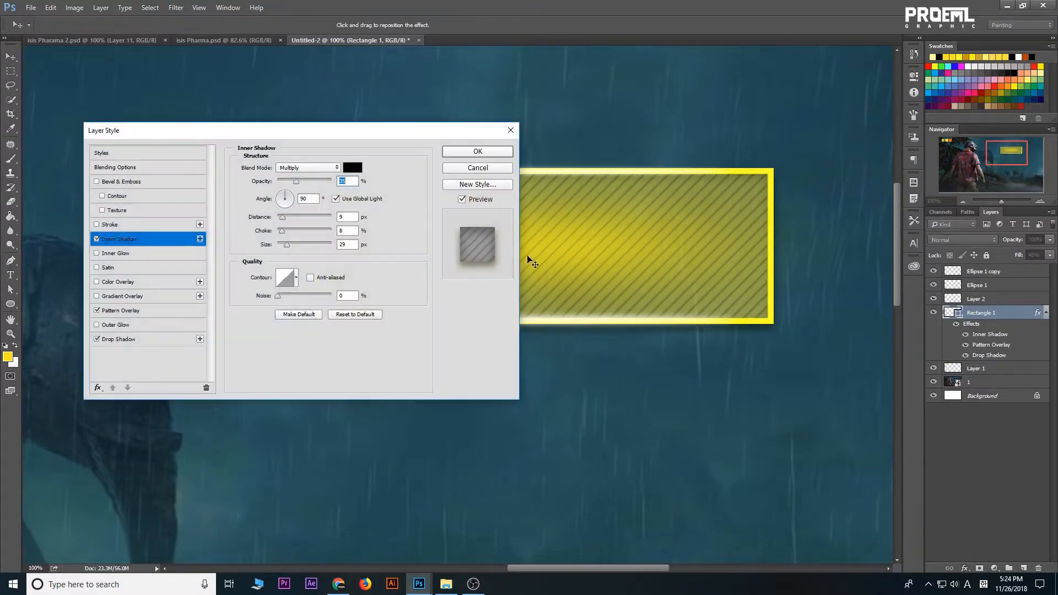
left_click_drag(394, 137, 912, 339)
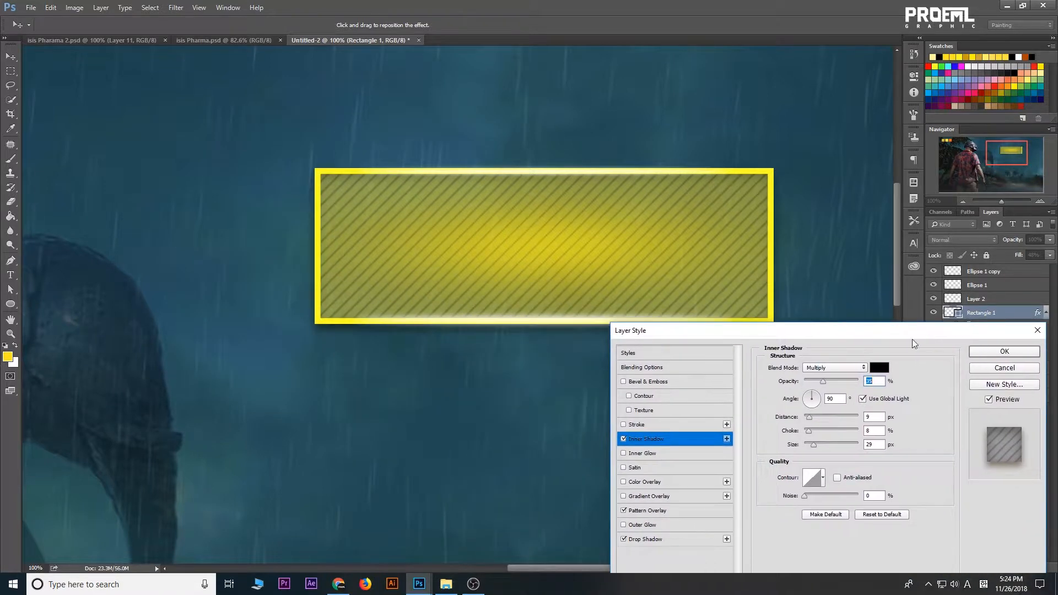
Try dark orange #bb6407 as the rectangle's inner shadow color
left_click(881, 368)
left_click_drag(681, 204, 416, 349)
left_click(461, 495)
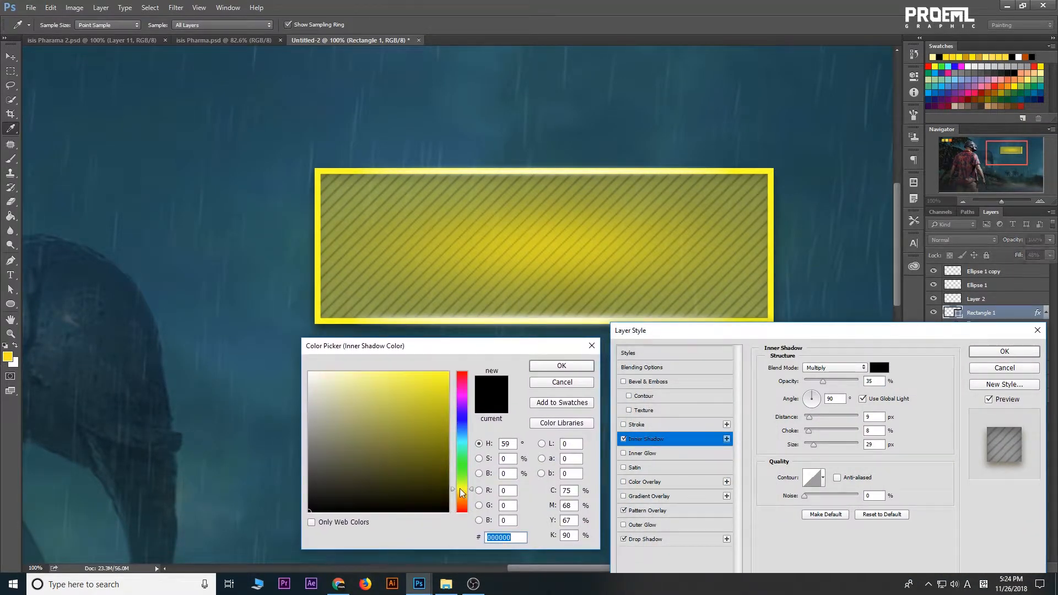
left_click(444, 383)
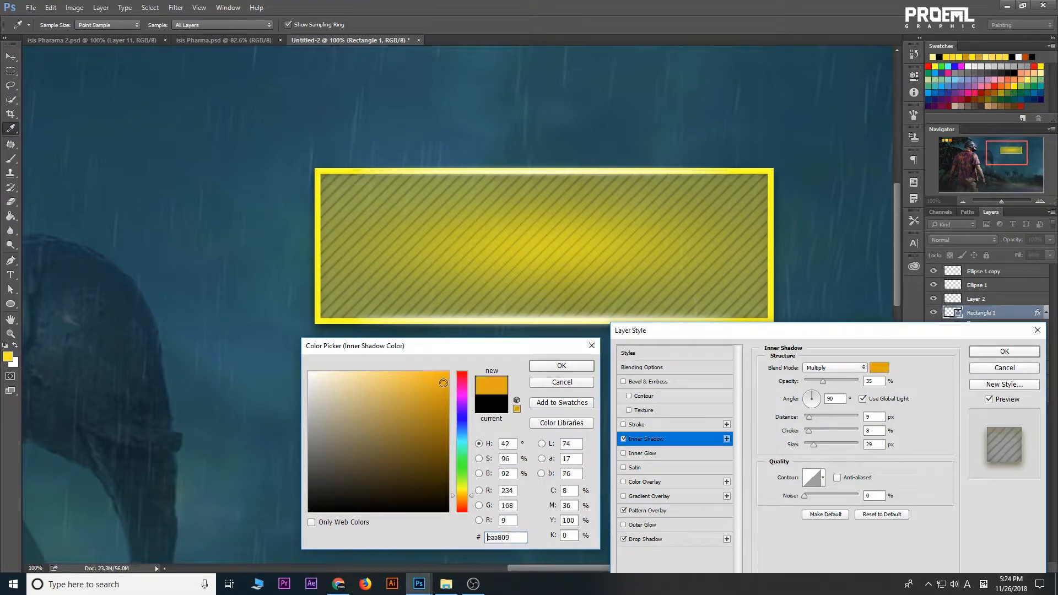
left_click(463, 499)
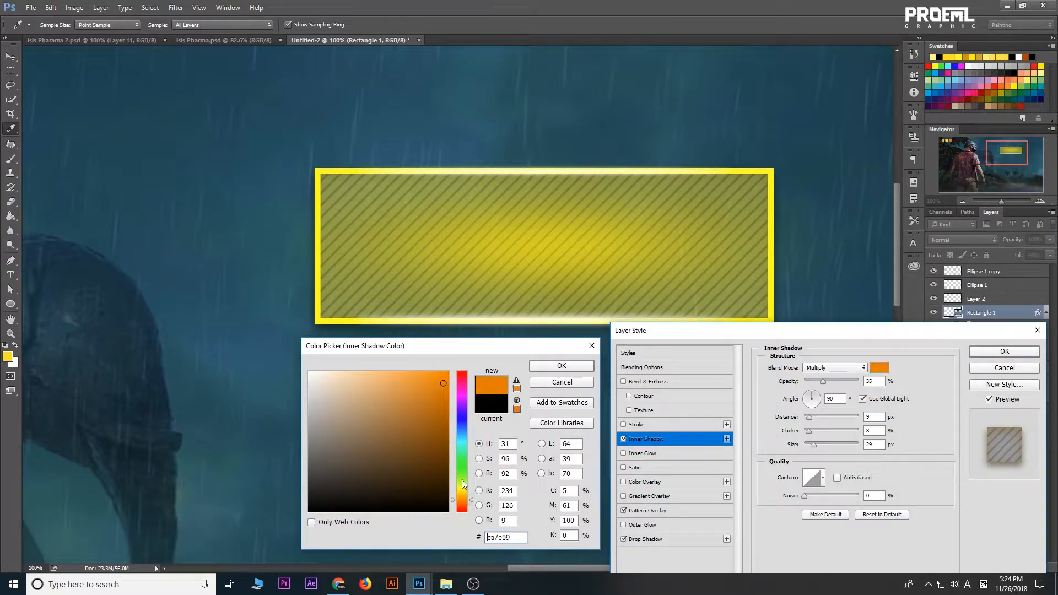
left_click(444, 408)
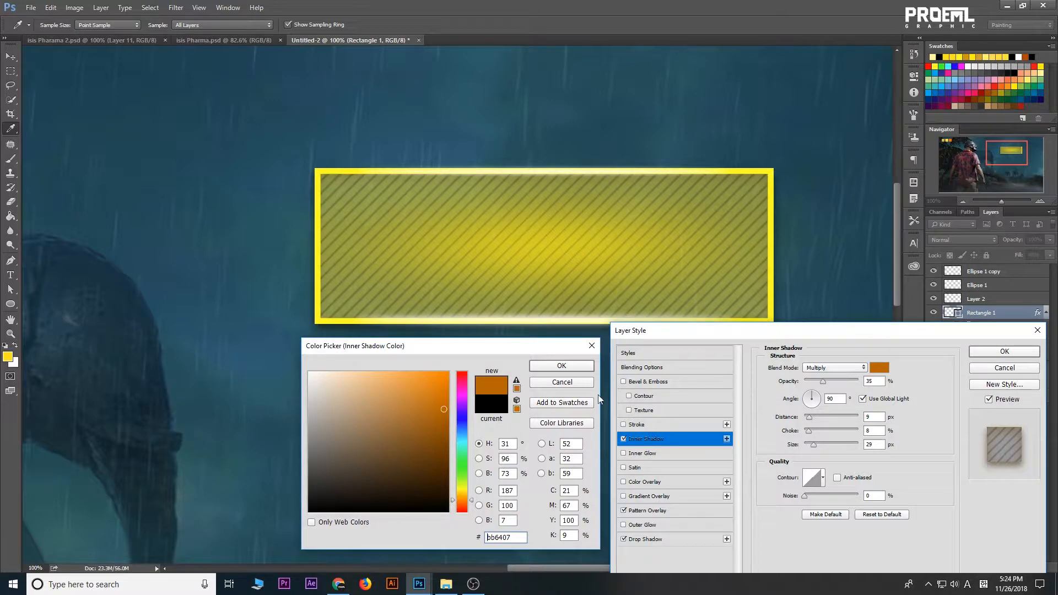
left_click(553, 367)
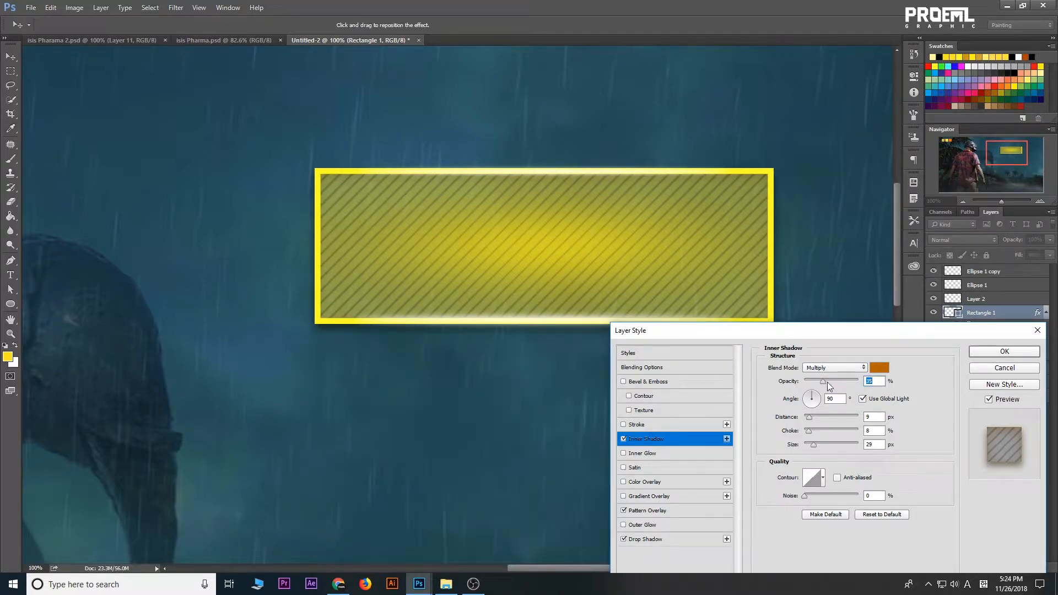
Set the rectangle's inner shadow to 100% opacity and the dark yellow color #9d9401
left_click_drag(835, 379, 865, 386)
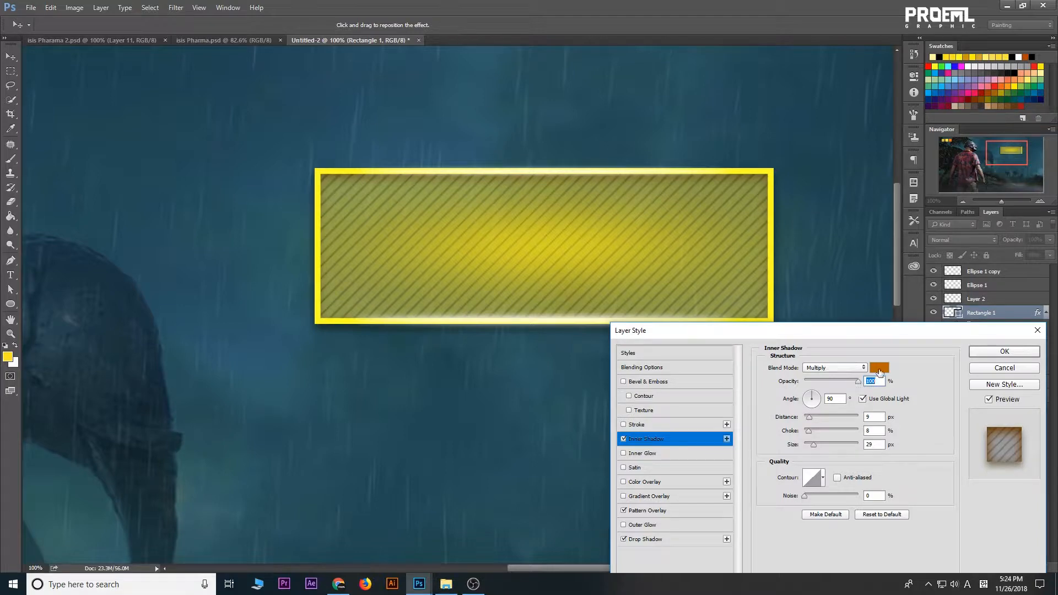
left_click(880, 369)
left_click(463, 490)
left_click(440, 394)
left_click_drag(438, 388, 453, 370)
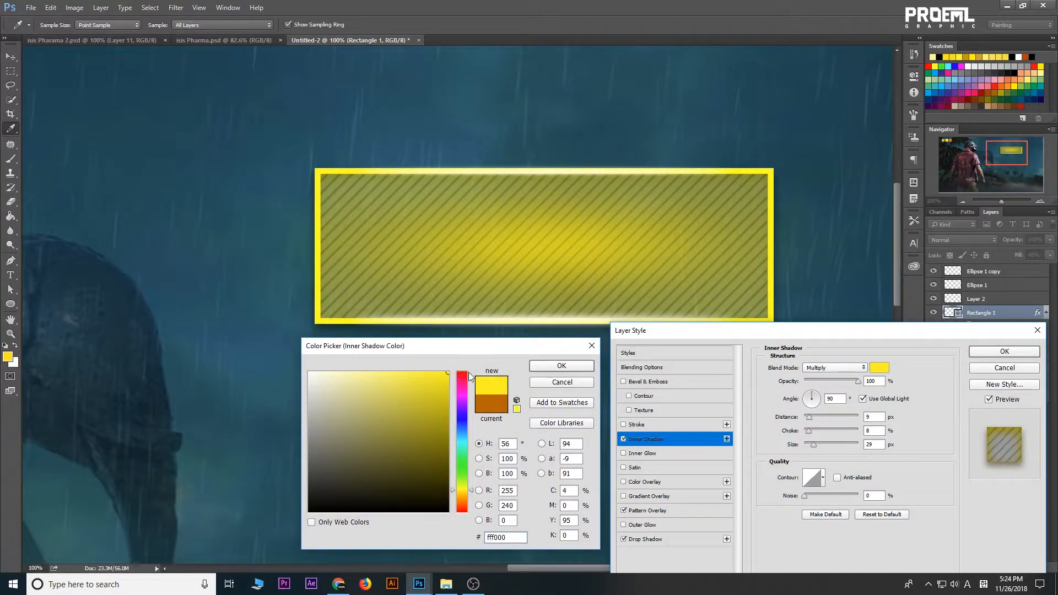
left_click(448, 426)
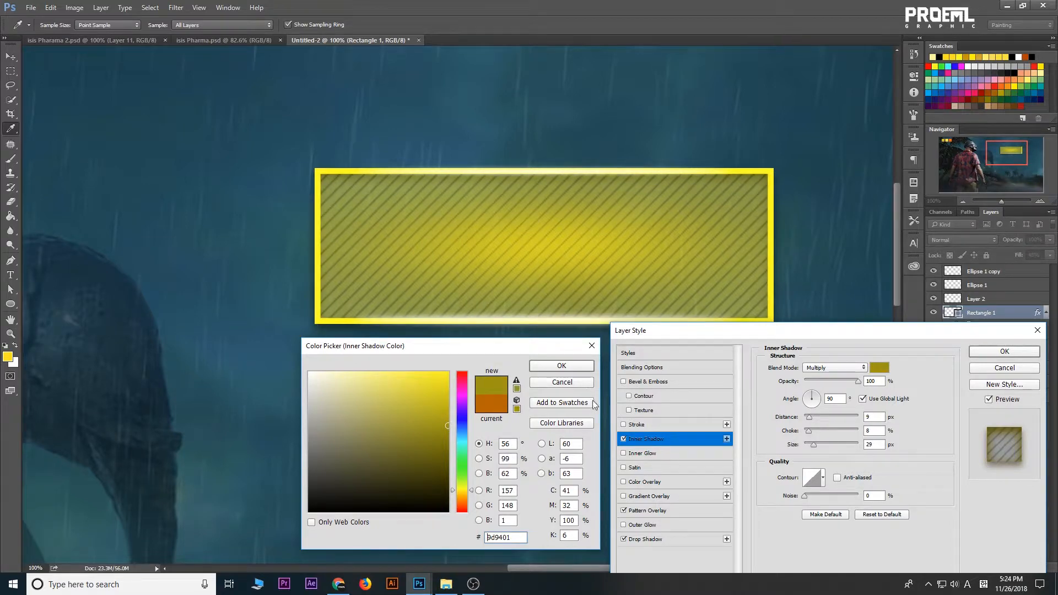
left_click(561, 366)
left_click_drag(729, 333, 575, 324)
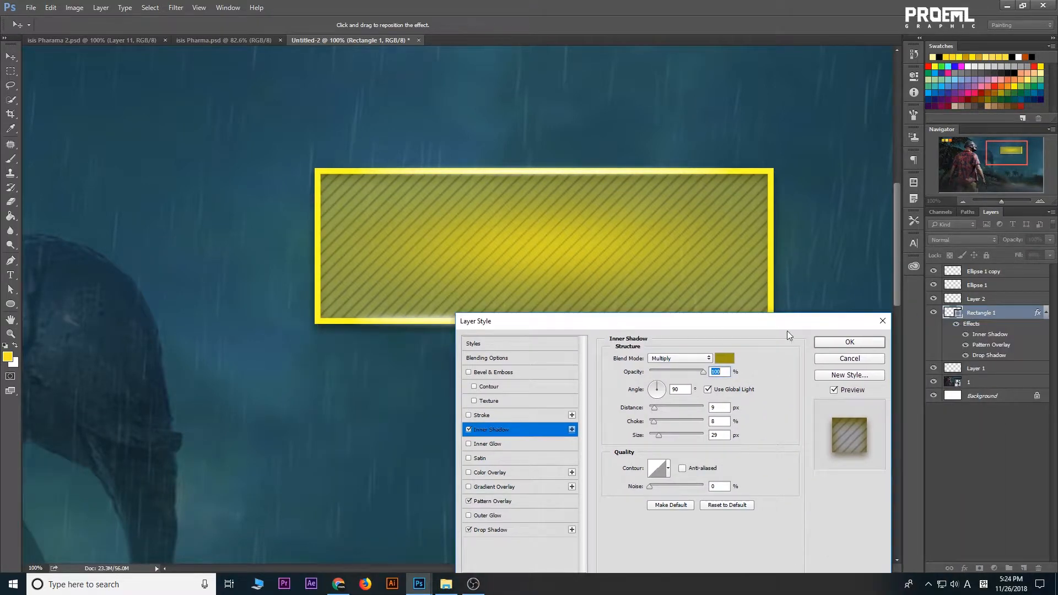
left_click(838, 343)
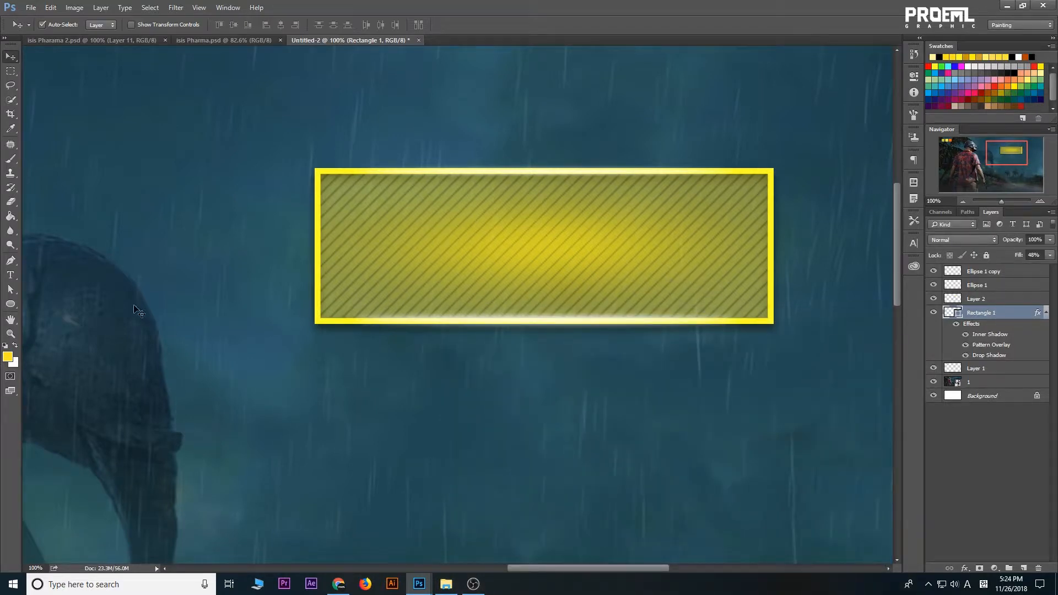
Add the text "START" in yellow 36 pt Kh MPS Jrung Regular below the button rectangle
left_click(11, 275)
left_click(333, 405)
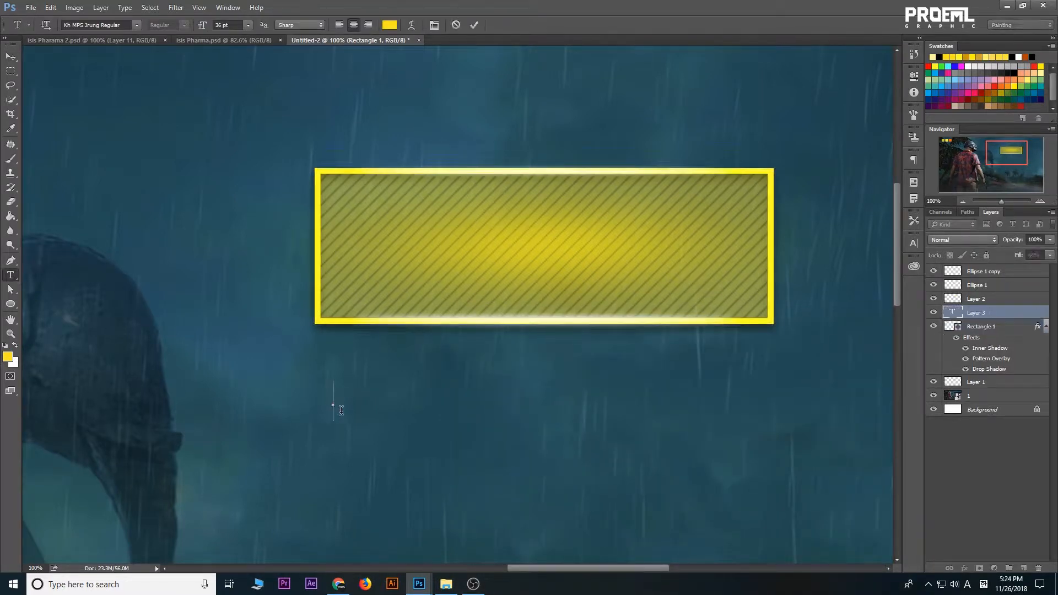
type("START")
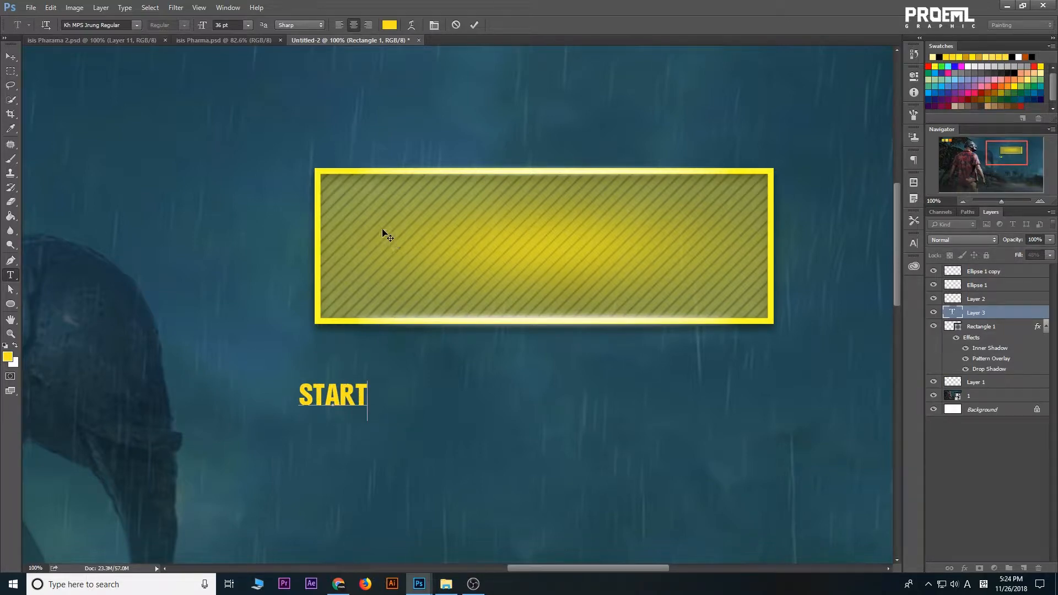
left_click(473, 25)
Move the START text to the middle of the rectangle and scale it up to about 226%
key("v")
left_click_drag(346, 399, 605, 251)
key("ctrl+t")
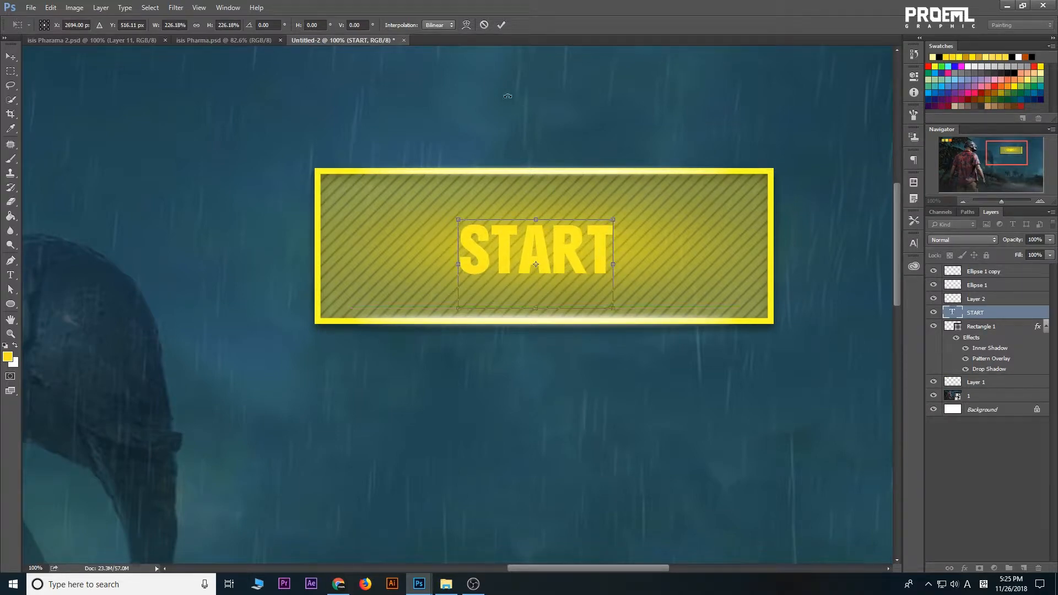
left_click(501, 25)
Change the START text color to pale cream #fffcdf
left_click(913, 243)
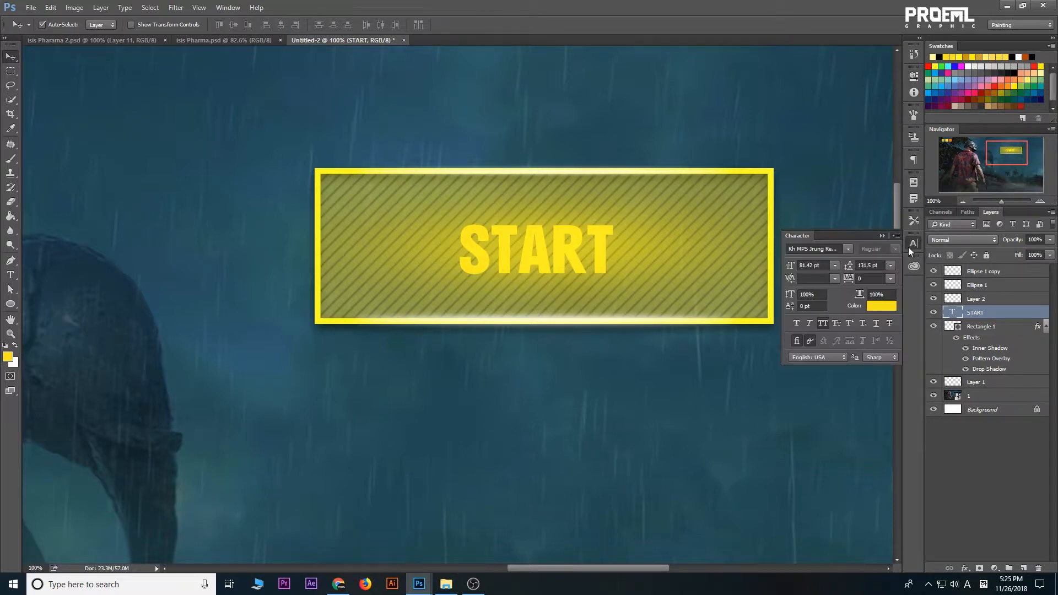
left_click(882, 306)
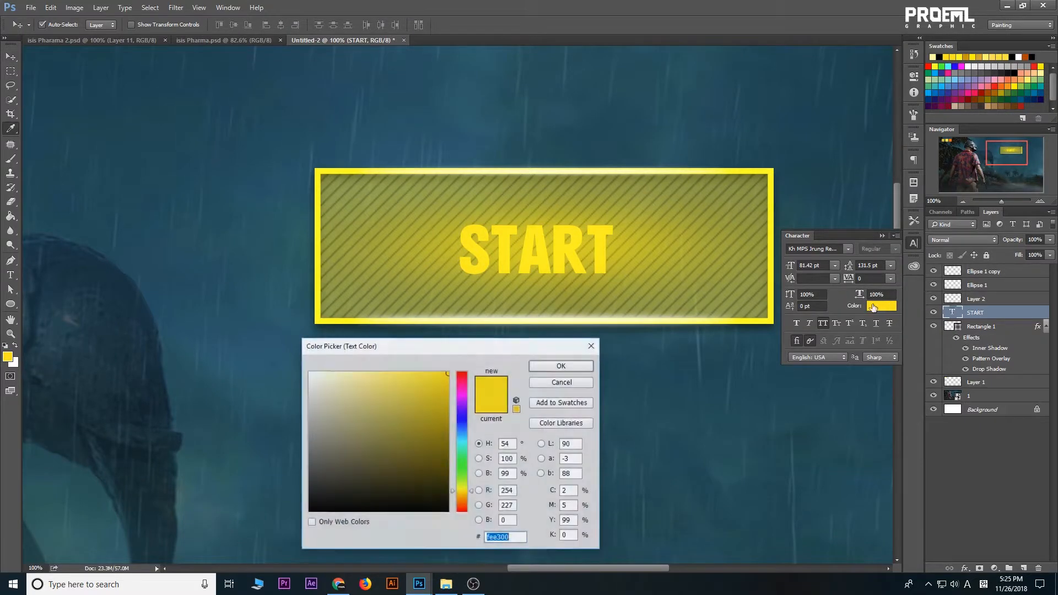
left_click_drag(392, 385, 326, 372)
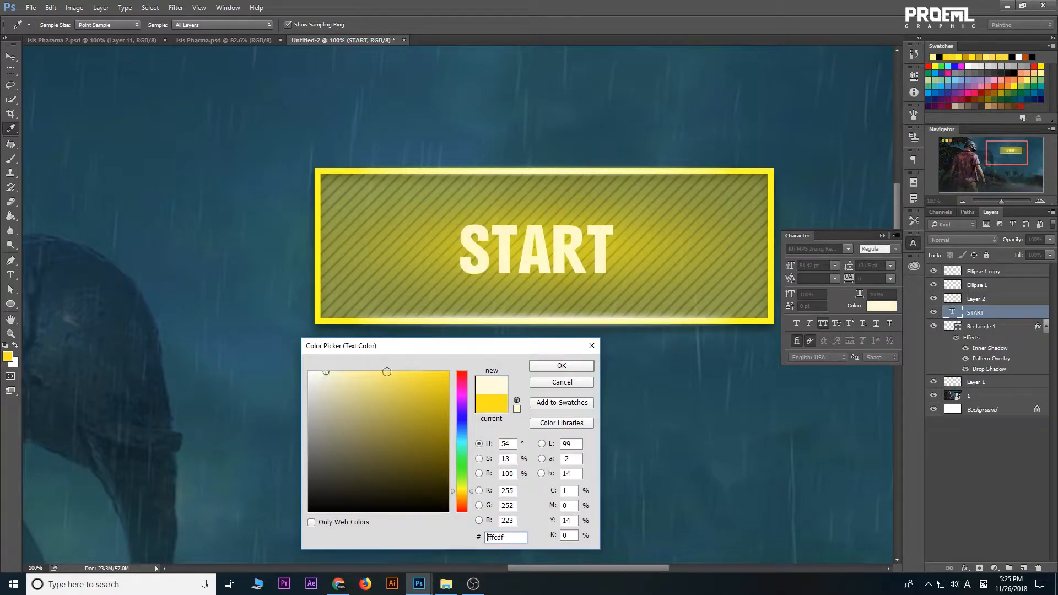
left_click(557, 367)
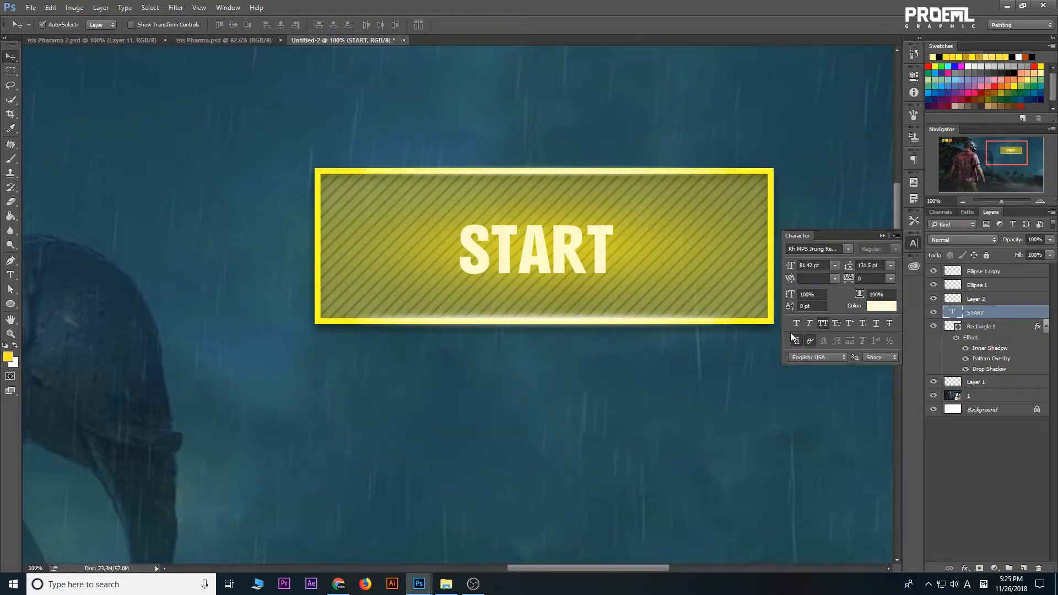
Give the START text a drop shadow with 128° angle, 6 px distance, 0% spread, 5 px size and slightly raised opacity
left_click(963, 568)
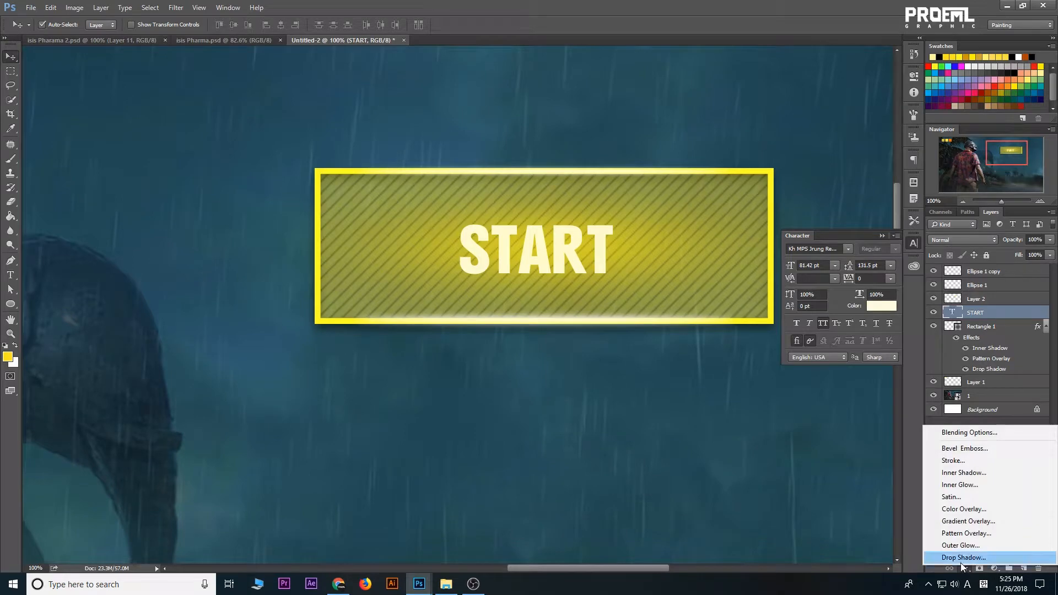
left_click(963, 557)
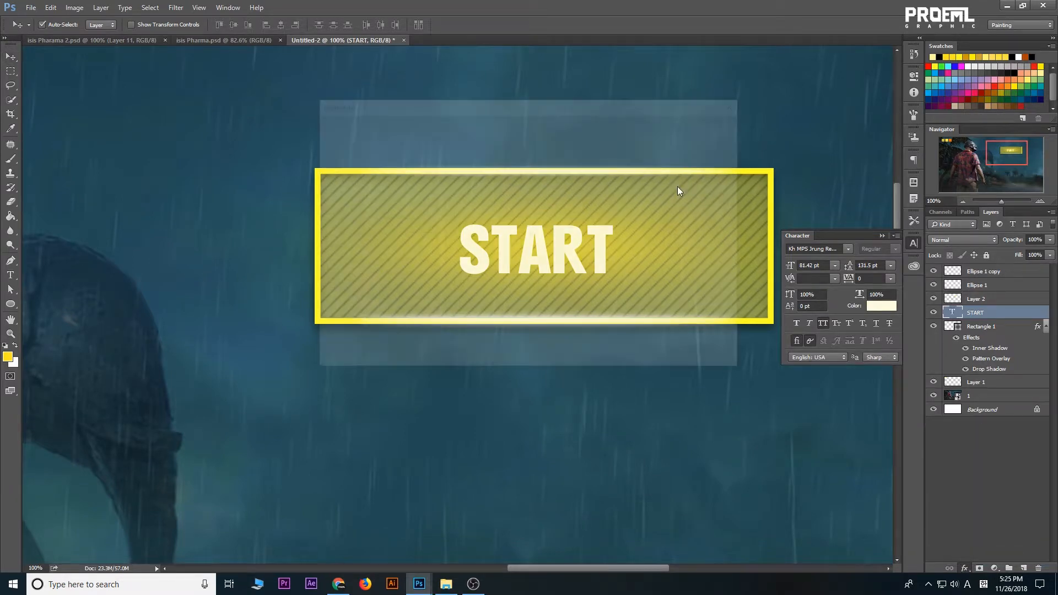
left_click_drag(579, 103, 488, 321)
left_click_drag(456, 434, 454, 435)
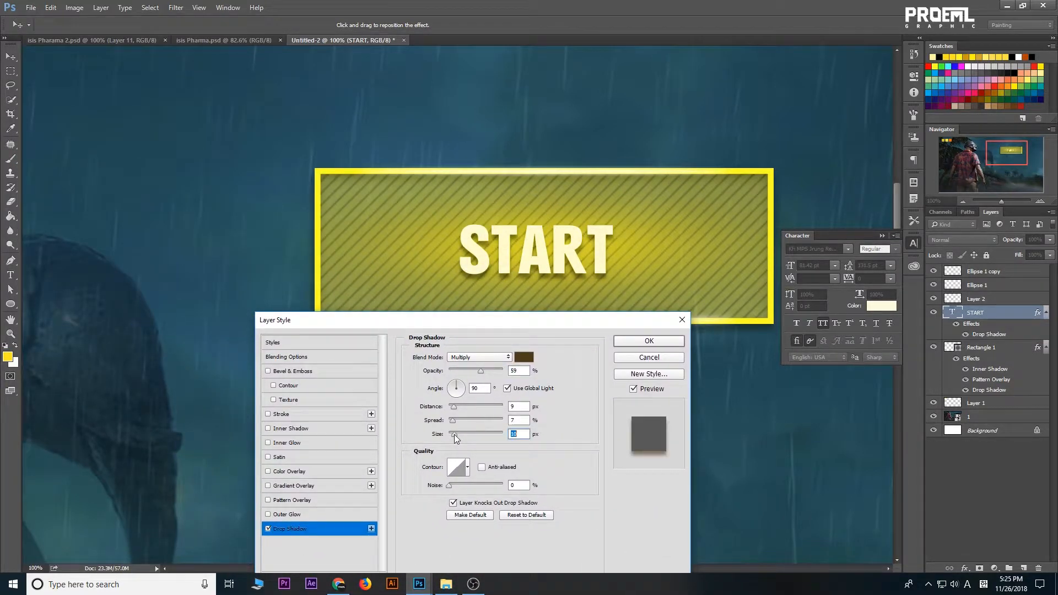
left_click_drag(603, 267, 606, 270)
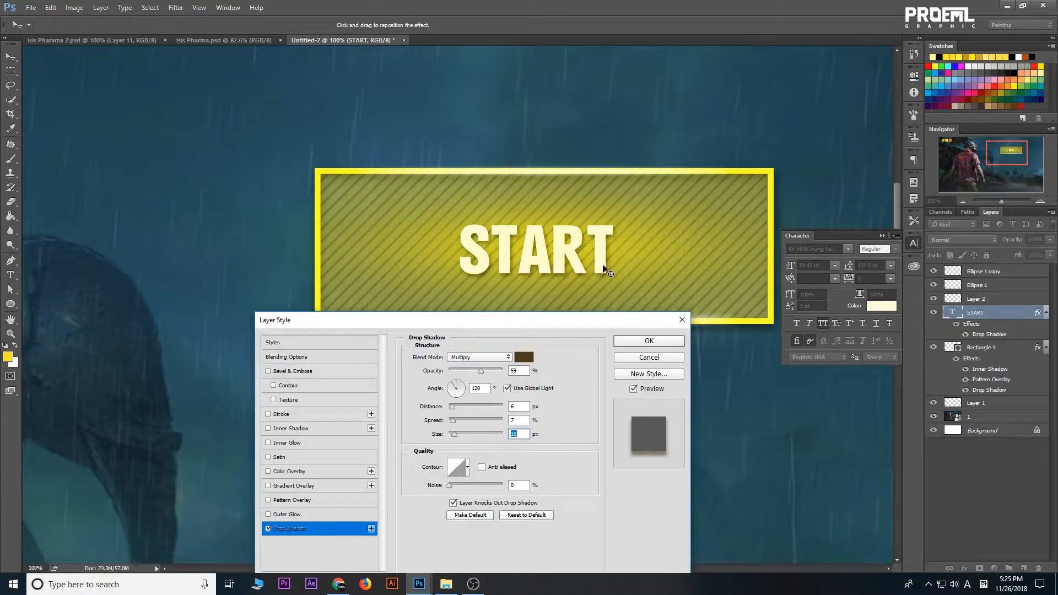
mouse_move(453, 421)
left_mouse_down()
mouse_move(452, 434)
mouse_move(453, 409)
left_mouse_up()
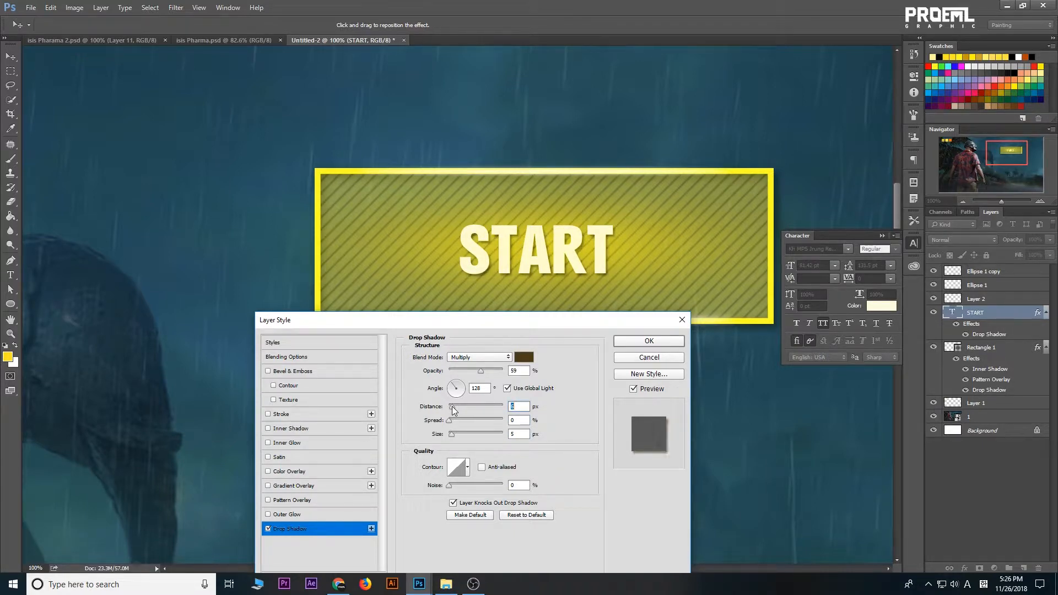
left_click_drag(481, 371, 485, 371)
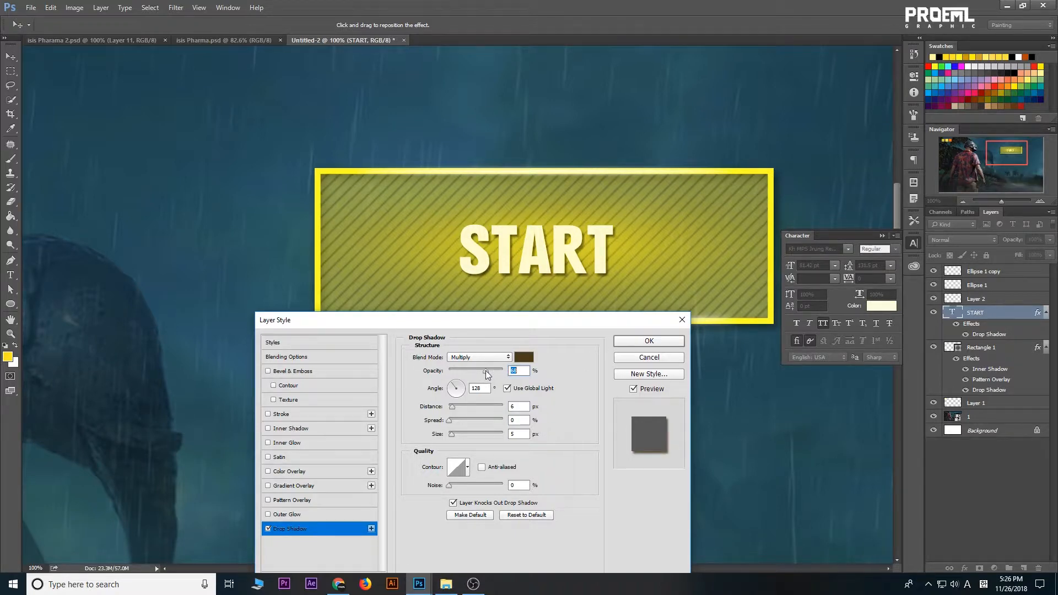
left_click(631, 338)
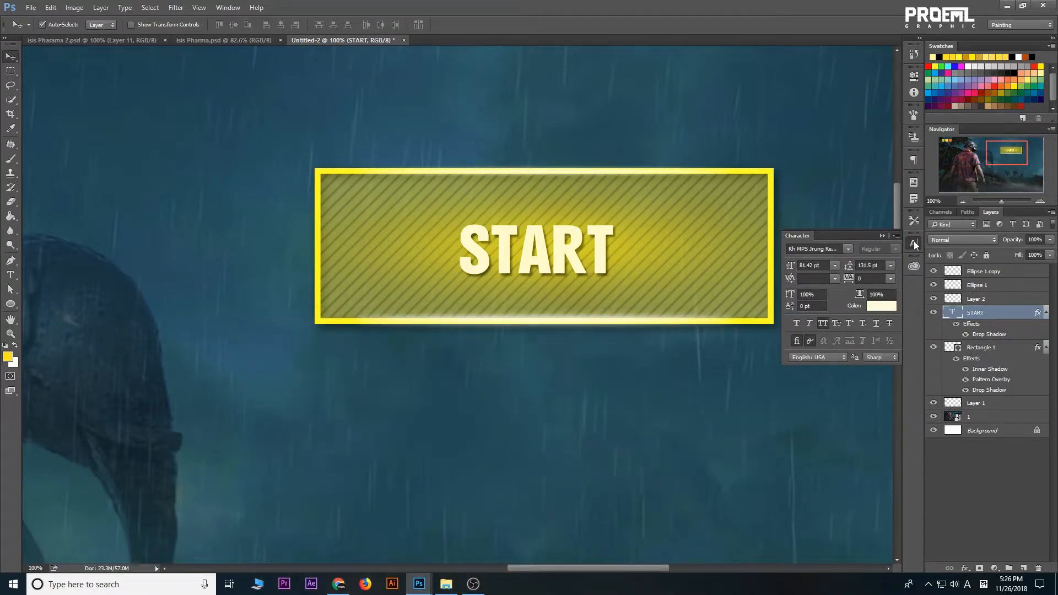
left_click(915, 245)
right_click(549, 290)
left_click(567, 299)
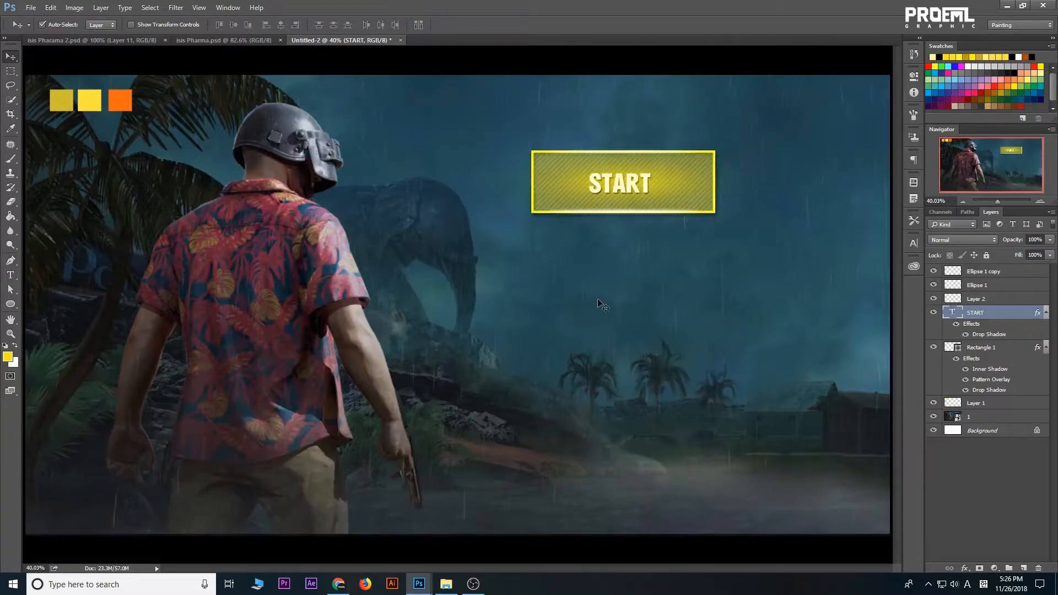
Move the START text layer above Layer 2 and scale the text up slightly, keeping it centred in the button
left_click(649, 185)
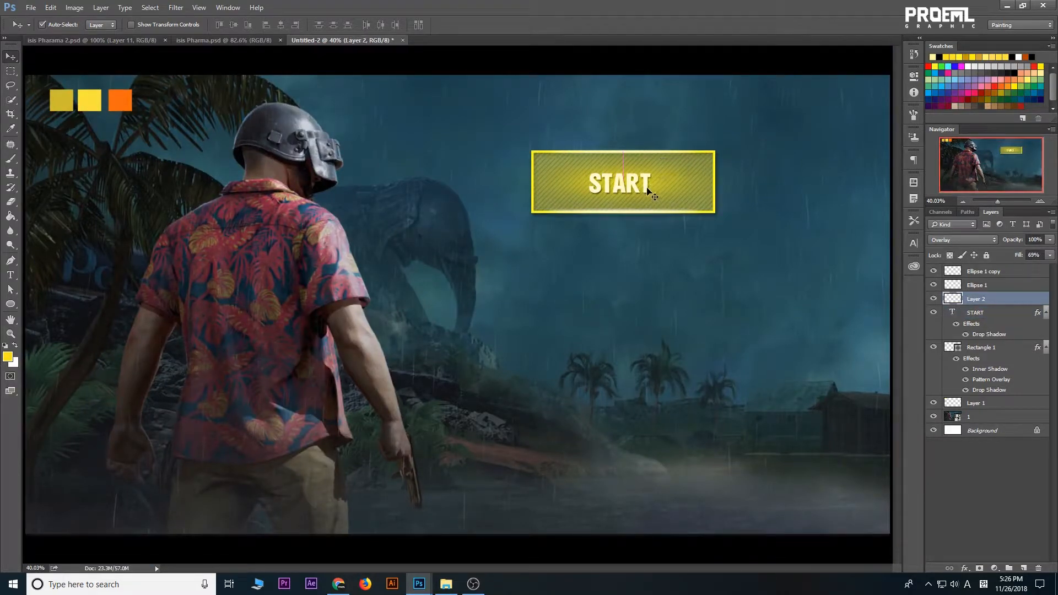
left_click_drag(647, 185, 655, 184)
left_click_drag(971, 313, 971, 294)
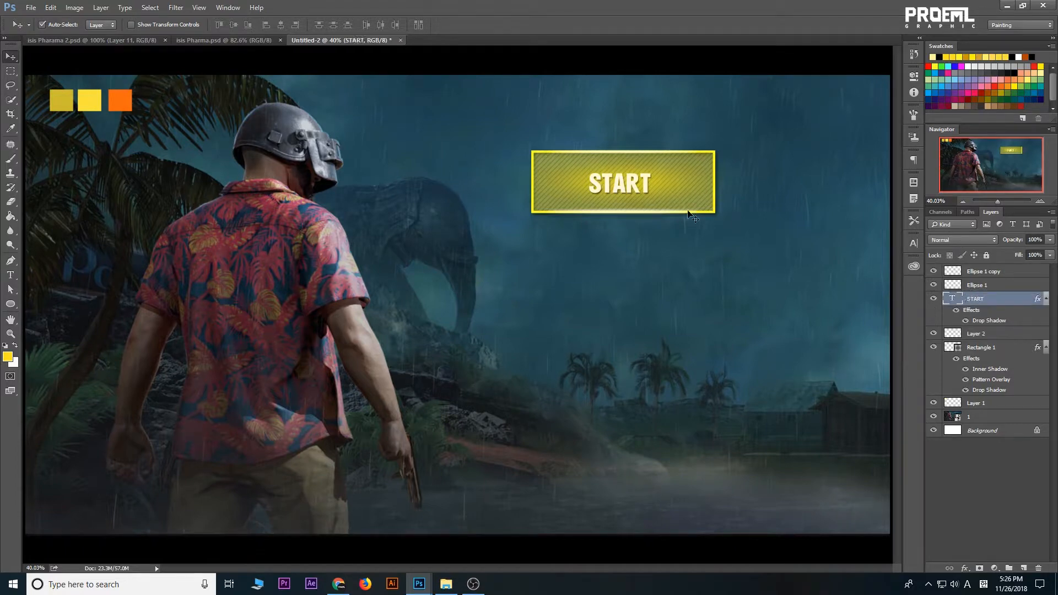
key("ctrl+t")
left_click_drag(652, 170, 655, 185)
left_click(502, 25)
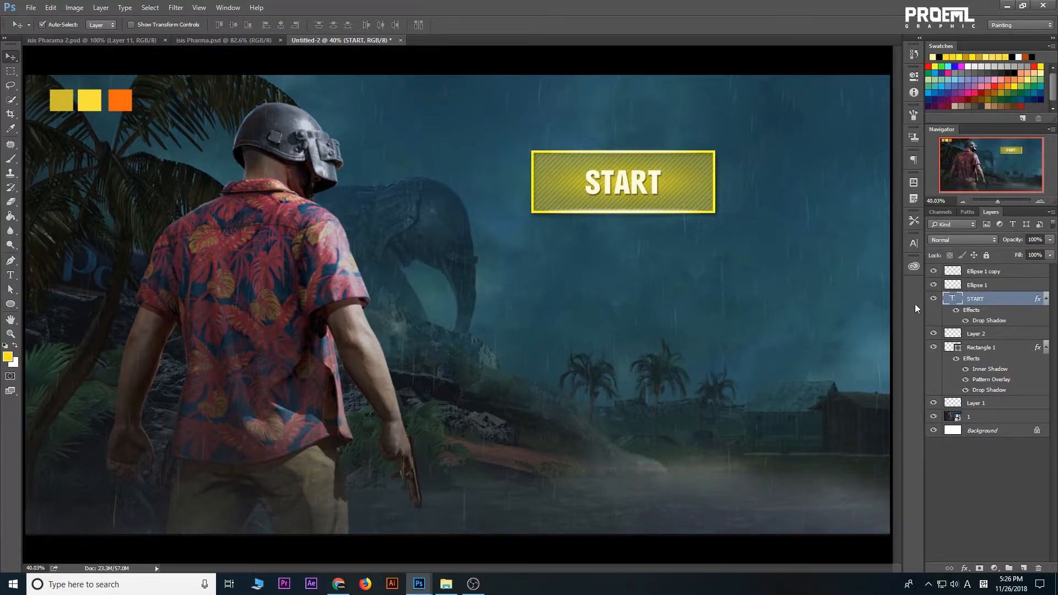
Group all the START button layers, from Ellipse 1 copy down to Layer 1, and toggle the group's visibility to check it
left_click(996, 271)
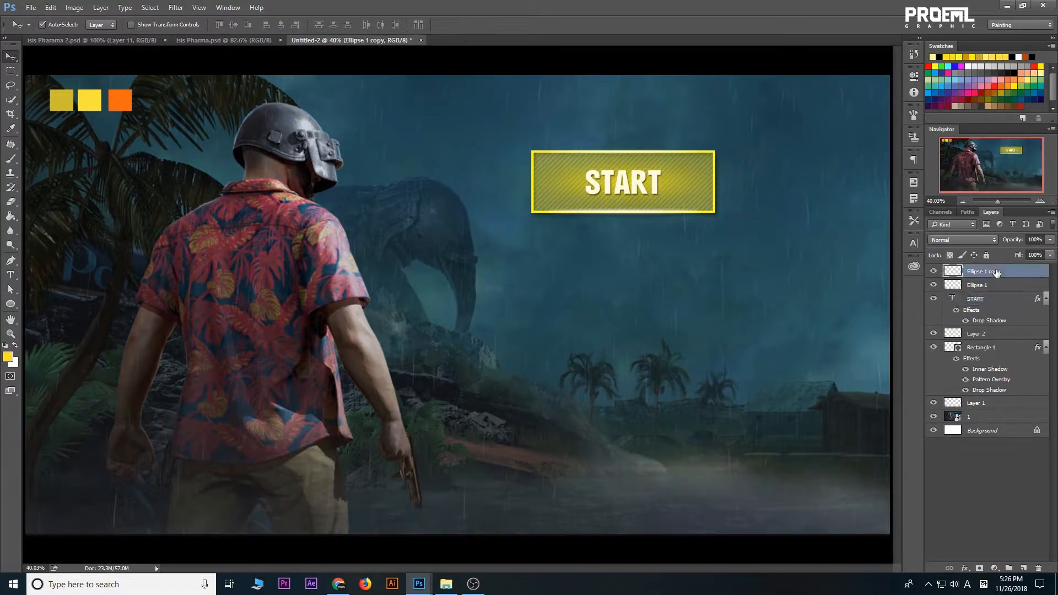
left_click(988, 404, "shift")
key("ctrl+g")
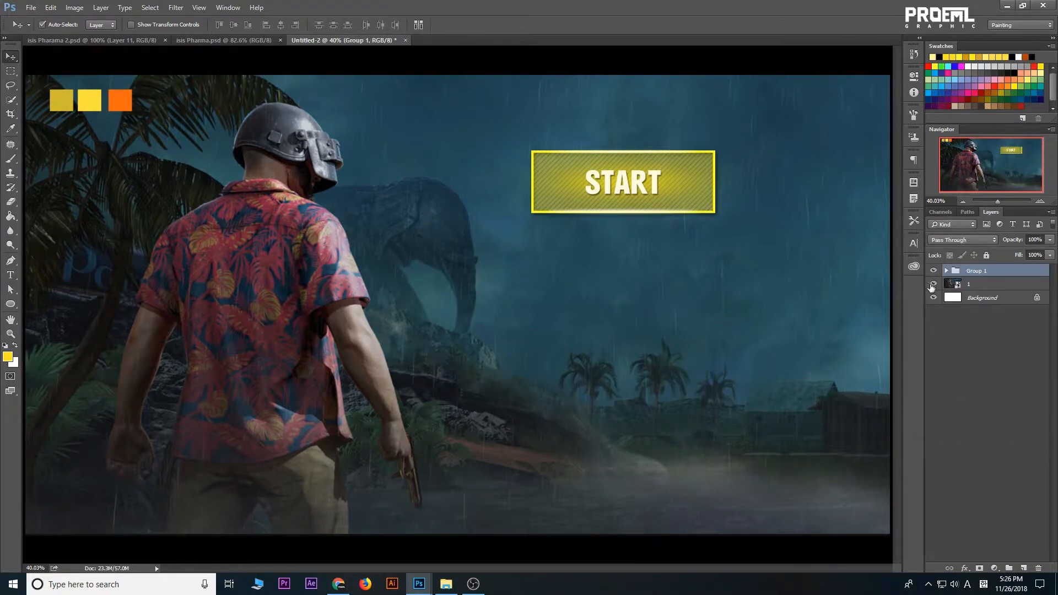
left_click(933, 272)
left_click(933, 271)
Draw a second rectangle, about 840 × 250 px, below the START button and matching its width
left_click(15, 305)
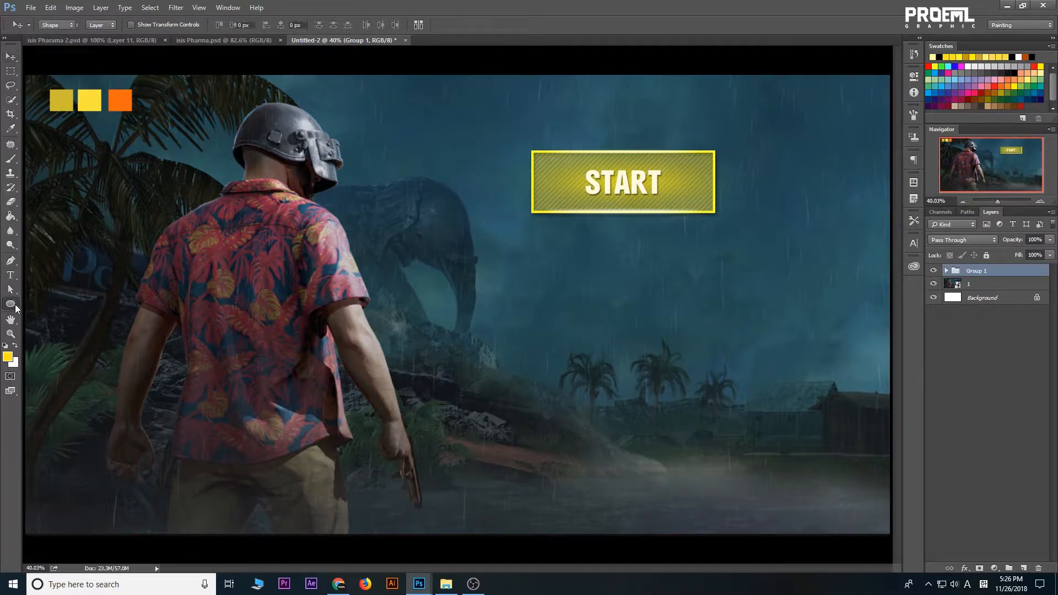
left_click(32, 306)
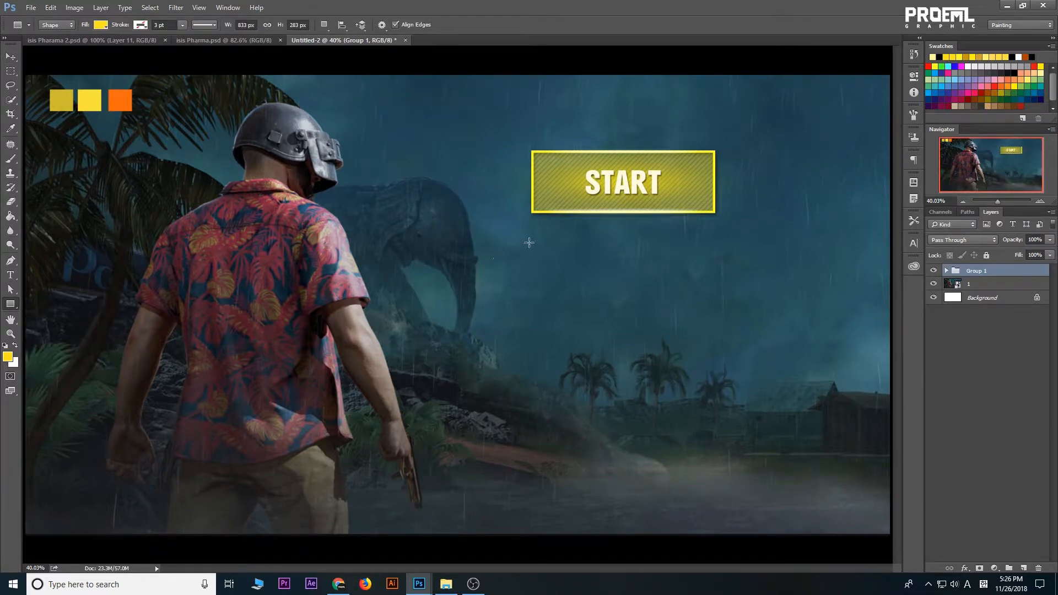
left_click_drag(530, 240, 715, 296)
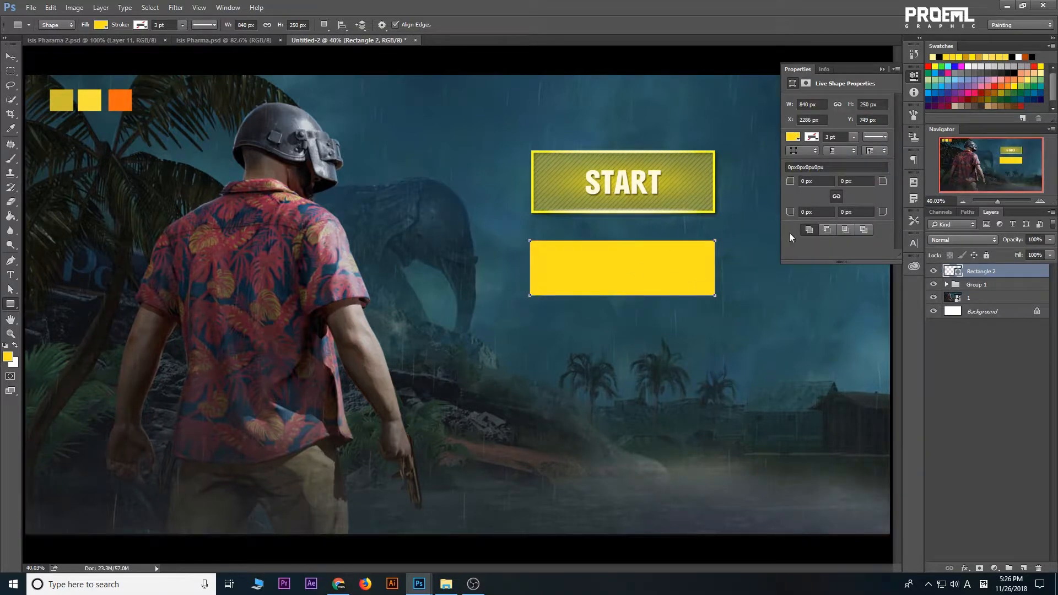
Change the new rectangle's fill color to orange
left_click(799, 137)
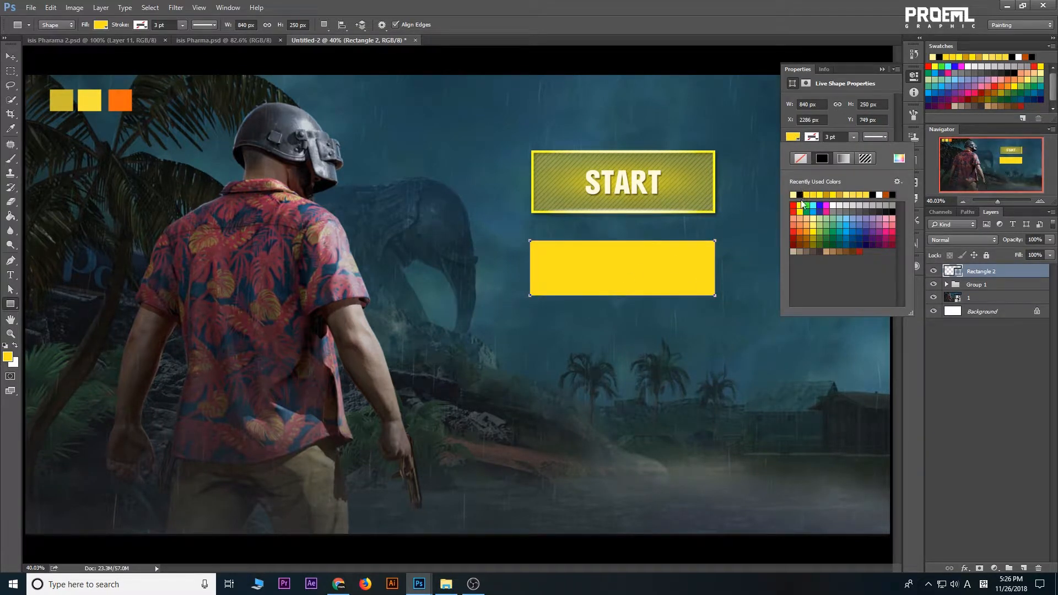
left_click(800, 206)
left_click(808, 236)
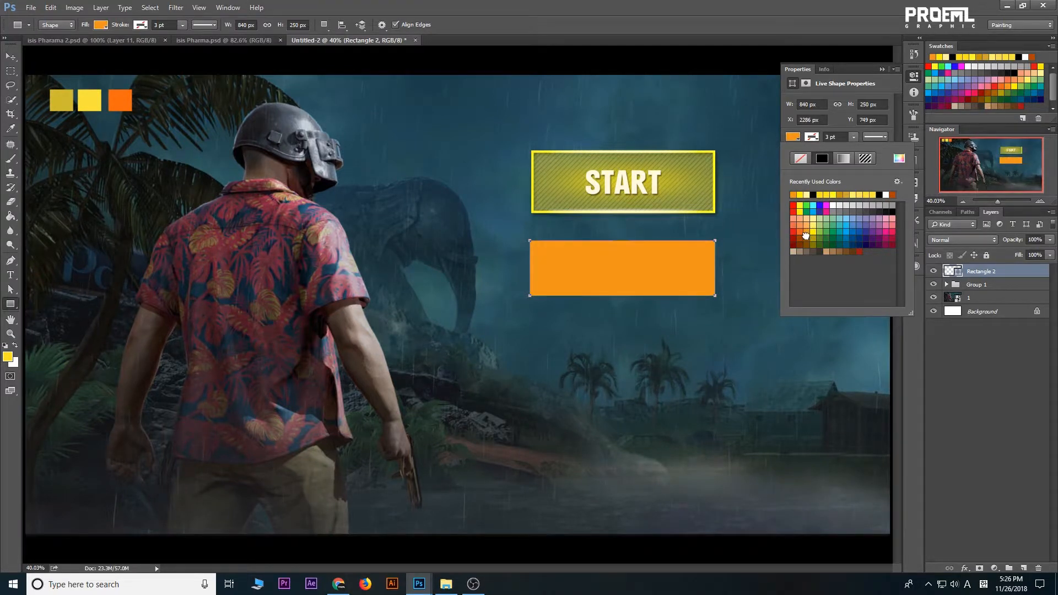
left_click(808, 238)
left_click(807, 234)
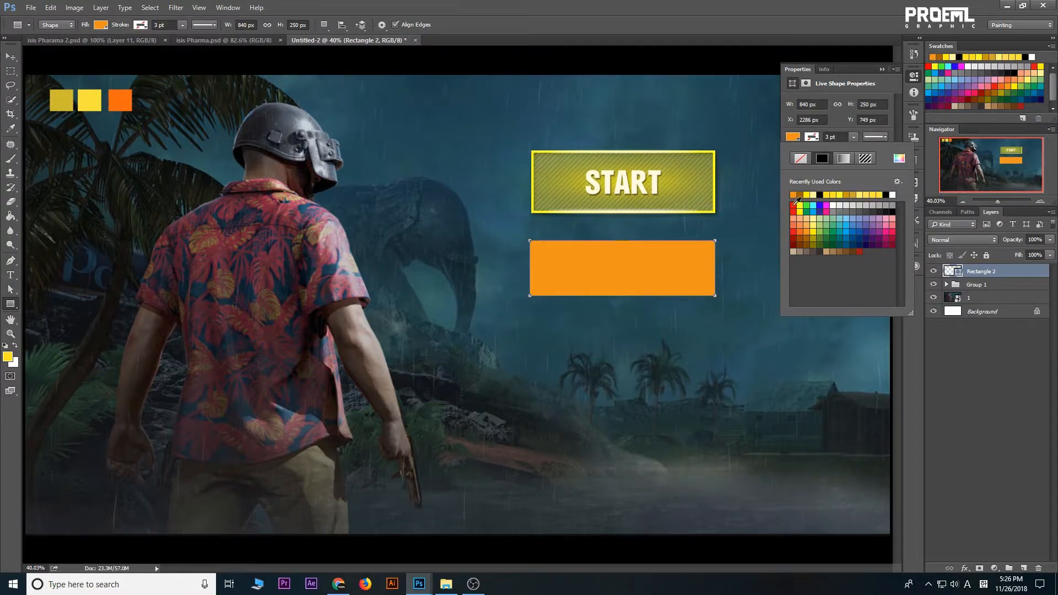
left_click(778, 205)
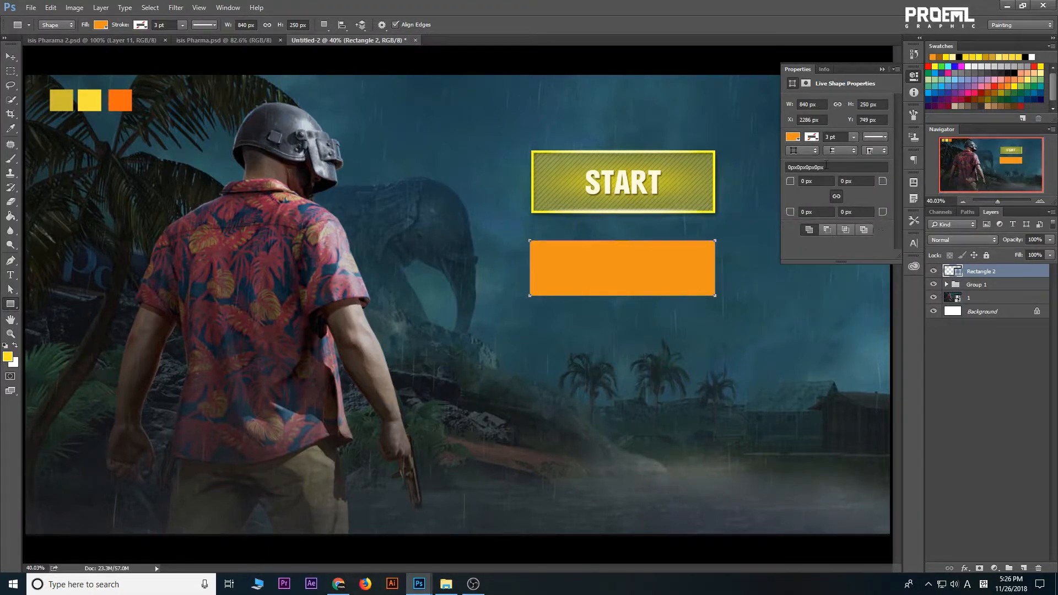
Give the orange rectangle an 8 pt yellow stroke
left_click(816, 137)
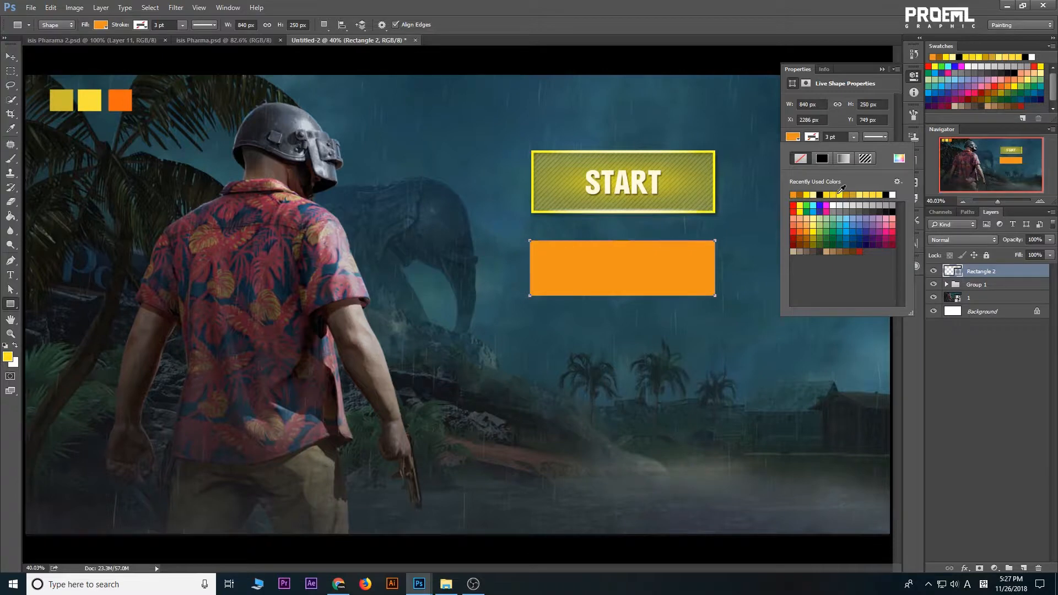
left_click(842, 194)
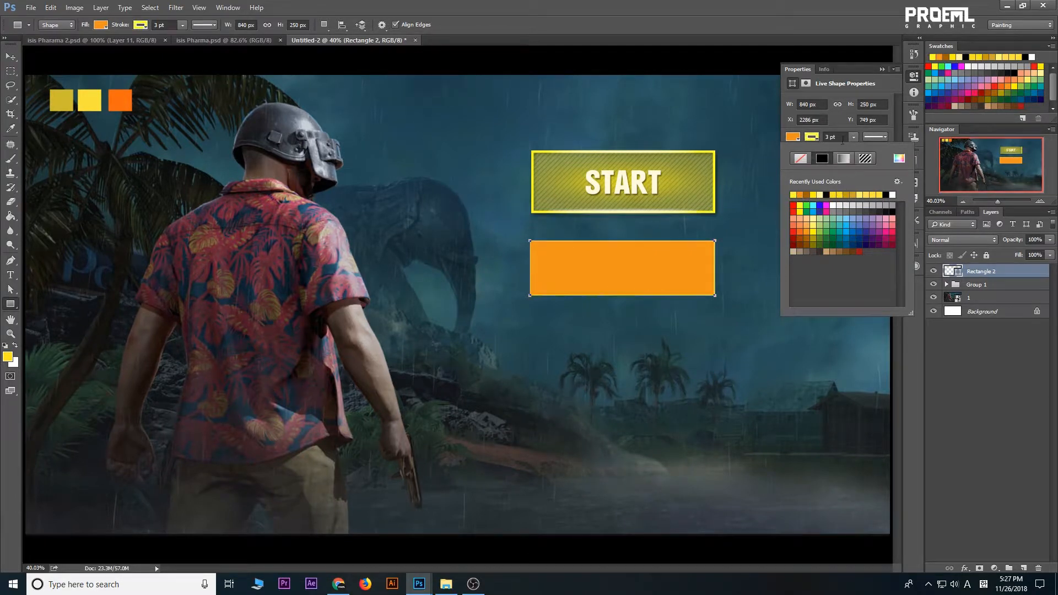
left_click(811, 135)
type("8")
key("Return")
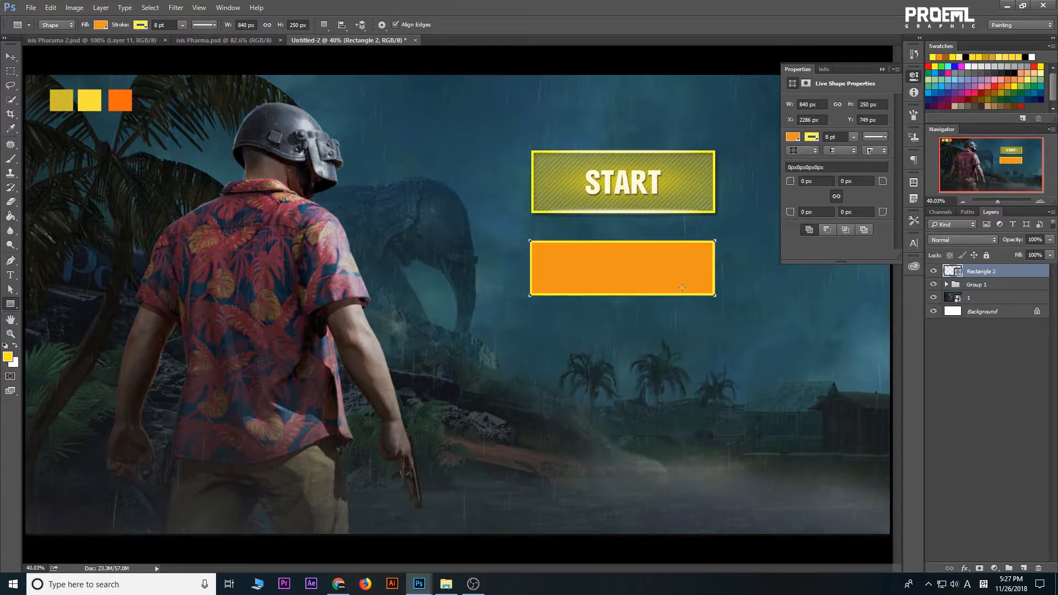
left_click(10, 56)
left_click(234, 191)
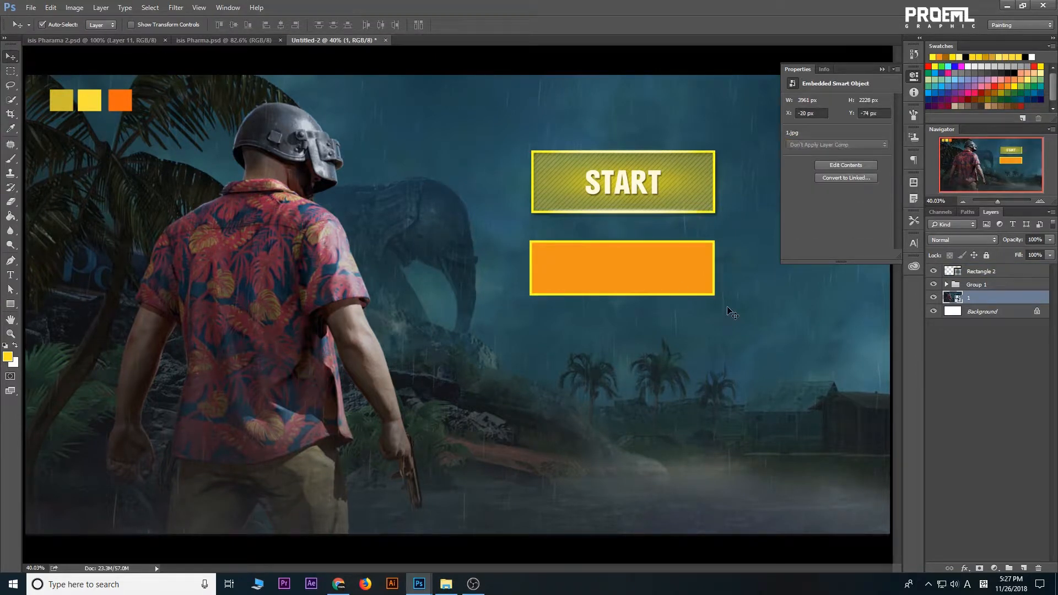
Lower the fill of the Rectangle 2 layer to 73%
left_click(683, 281)
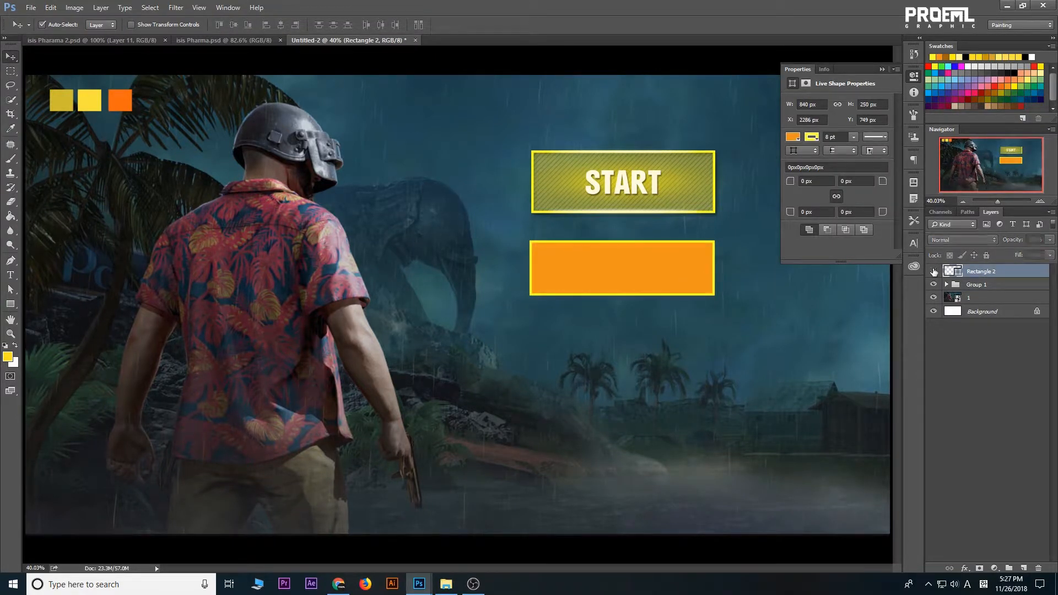
left_click(1051, 255)
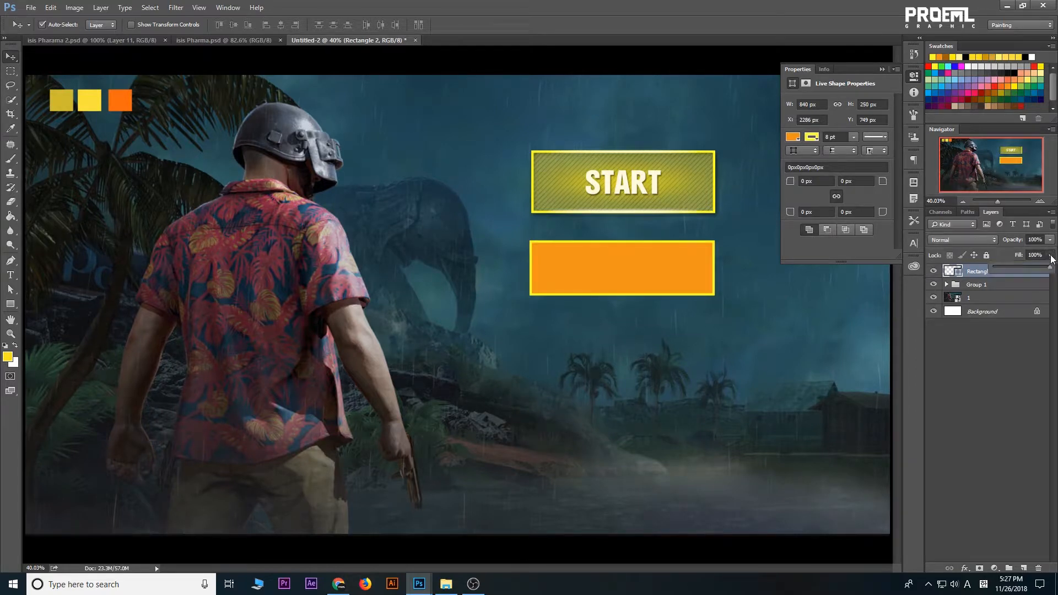
left_click_drag(1045, 266, 1034, 268)
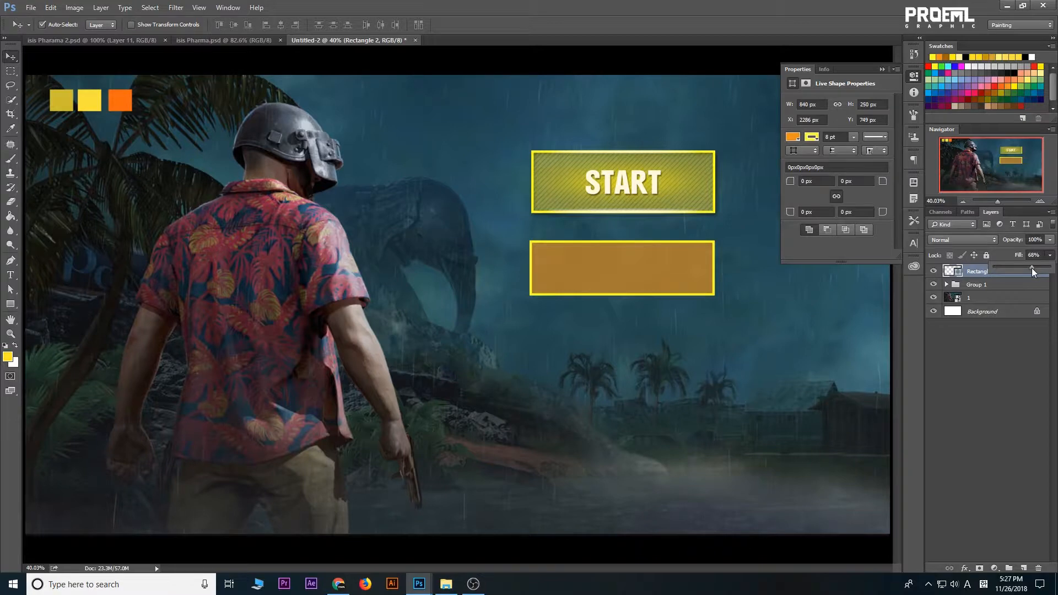
left_click_drag(1034, 268, 1032, 268)
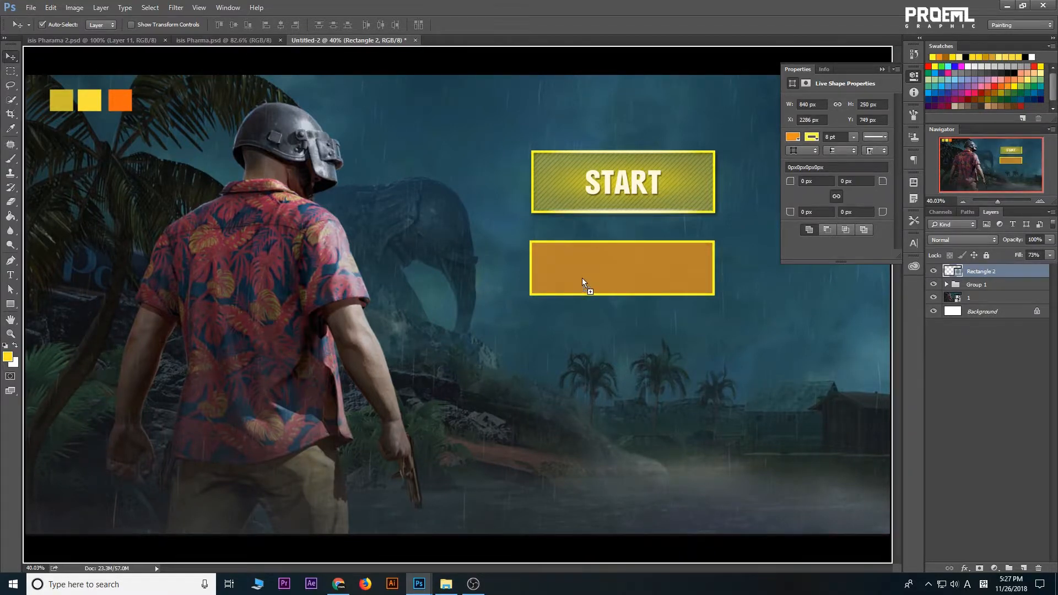
Place the Halloween pumpkin image 1.png in the rectangle's lower-left corner at about 11% scale and clip it to the rectangle
left_click_drag(586, 286, 586, 270)
left_click_drag(647, 77, 505, 255)
left_click_drag(481, 311, 574, 272)
left_click_drag(594, 219, 563, 272)
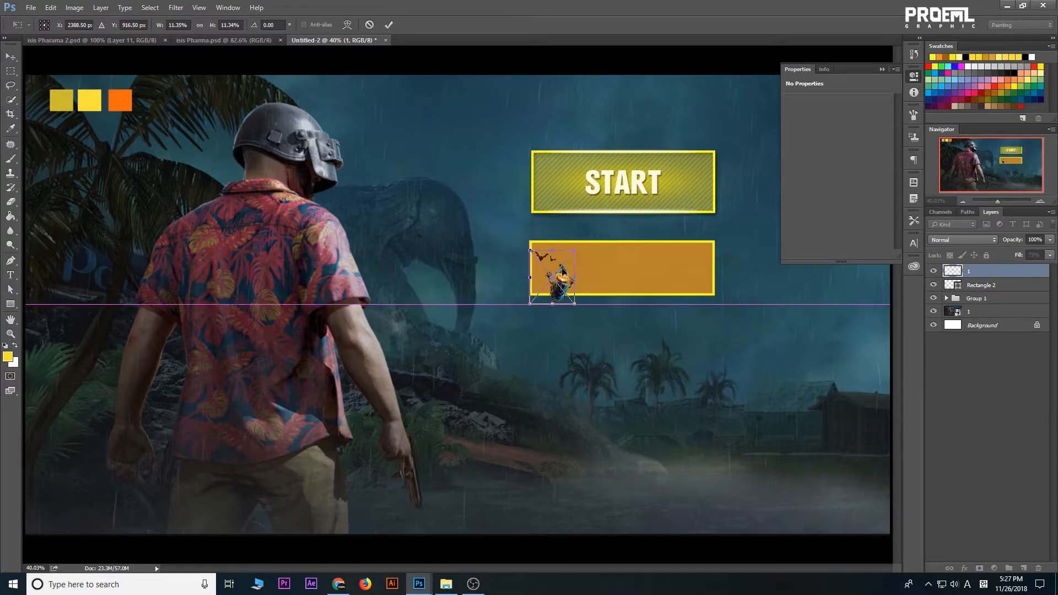
left_click(395, 26)
right_click(986, 276)
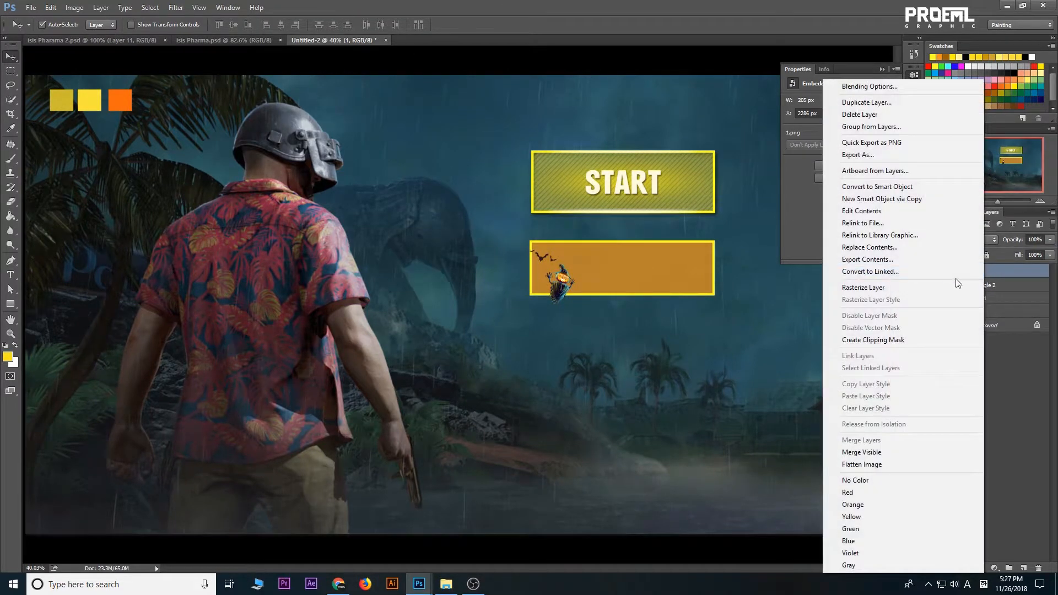
left_click(889, 341)
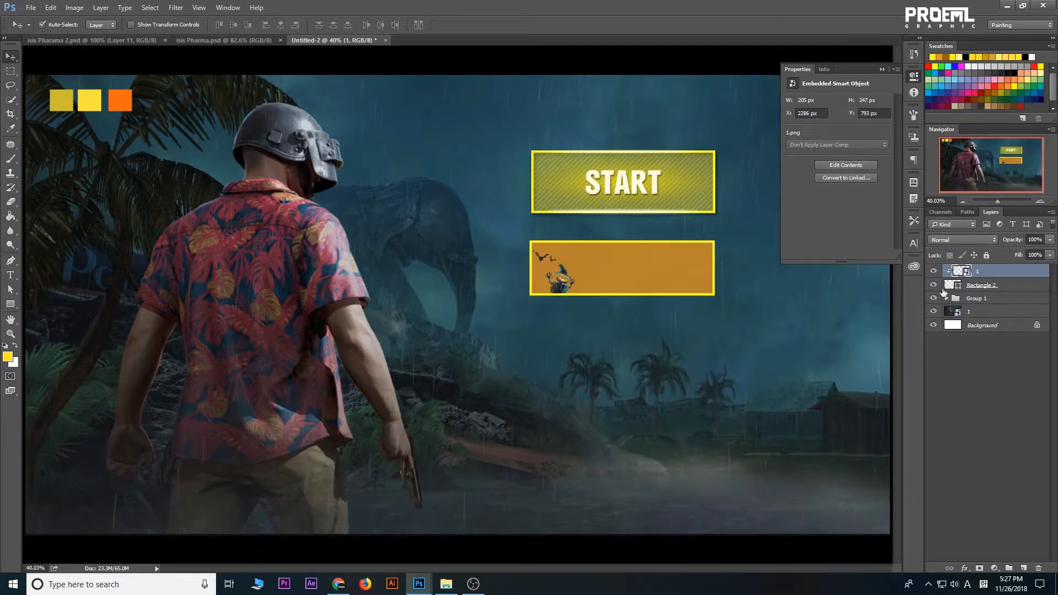
Add a new layer above the pumpkin image and make it a clipping mask on the rectangle
left_click(1023, 566)
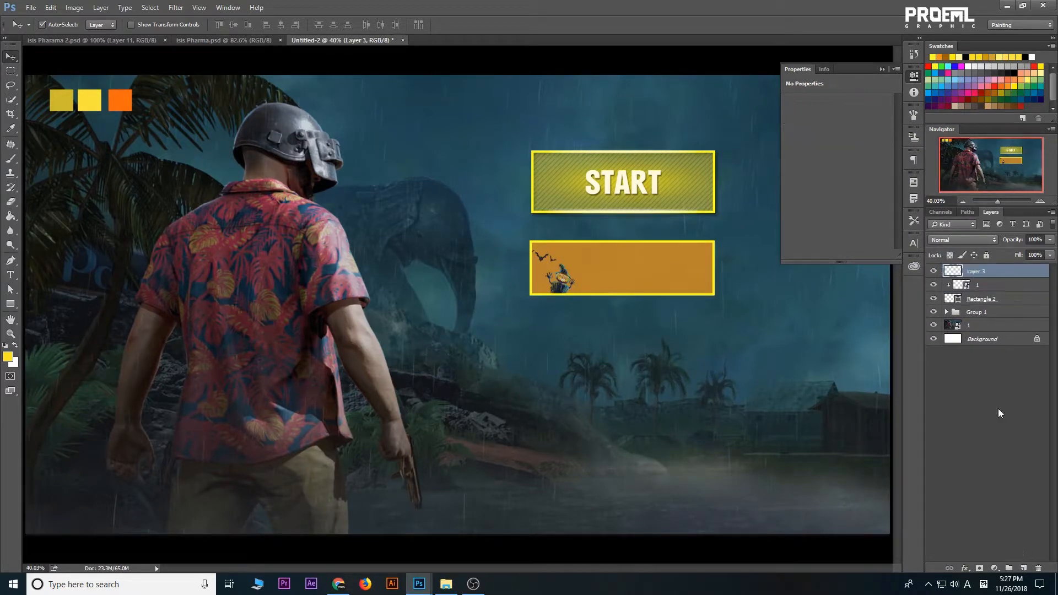
right_click(1001, 281)
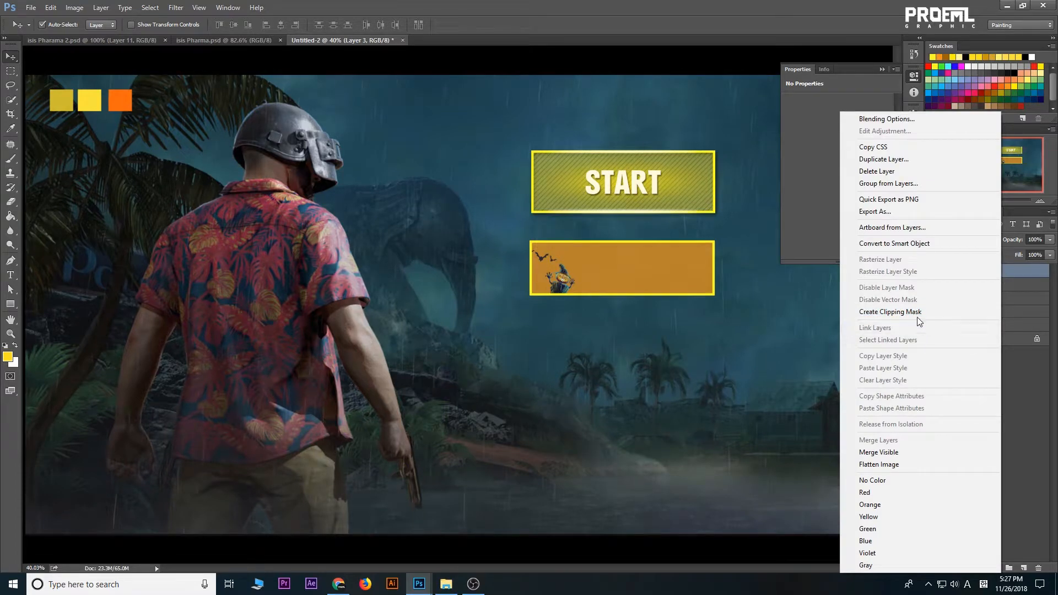
left_click(918, 314)
Brush soft bright orange #fe5a00 shading along the rectangle's lower edge with a 200 px brush
key("i")
left_click(7, 357)
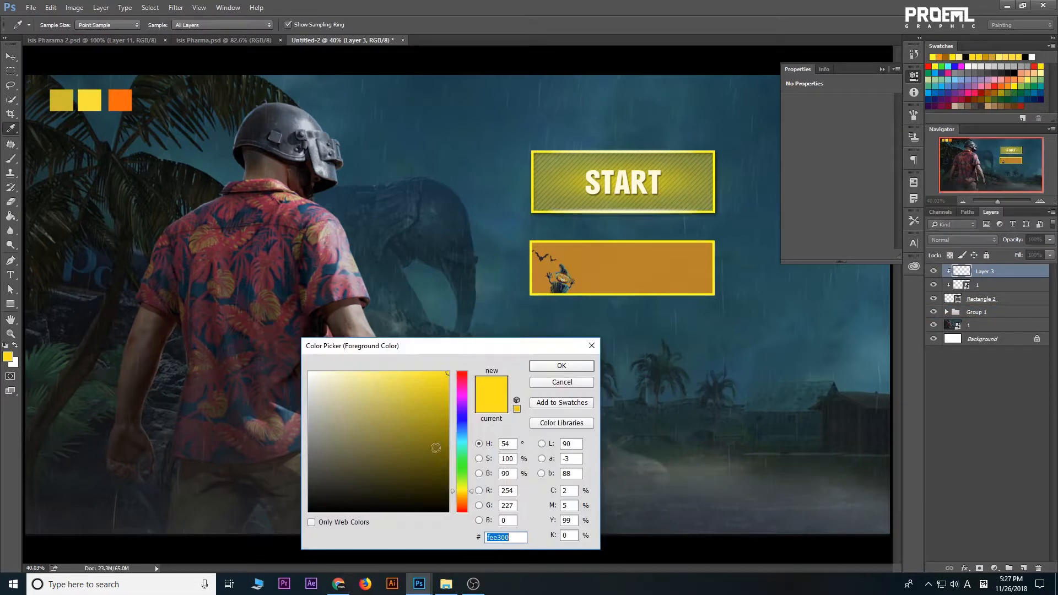
left_click(465, 503)
left_click(542, 369)
mouse_move(740, 300)
left_mouse_down()
mouse_move(702, 310)
mouse_move(707, 298)
mouse_move(648, 318)
mouse_move(743, 281)
mouse_move(654, 309)
mouse_move(509, 323)
mouse_move(561, 318)
mouse_move(468, 282)
mouse_move(561, 314)
mouse_move(491, 280)
left_mouse_up()
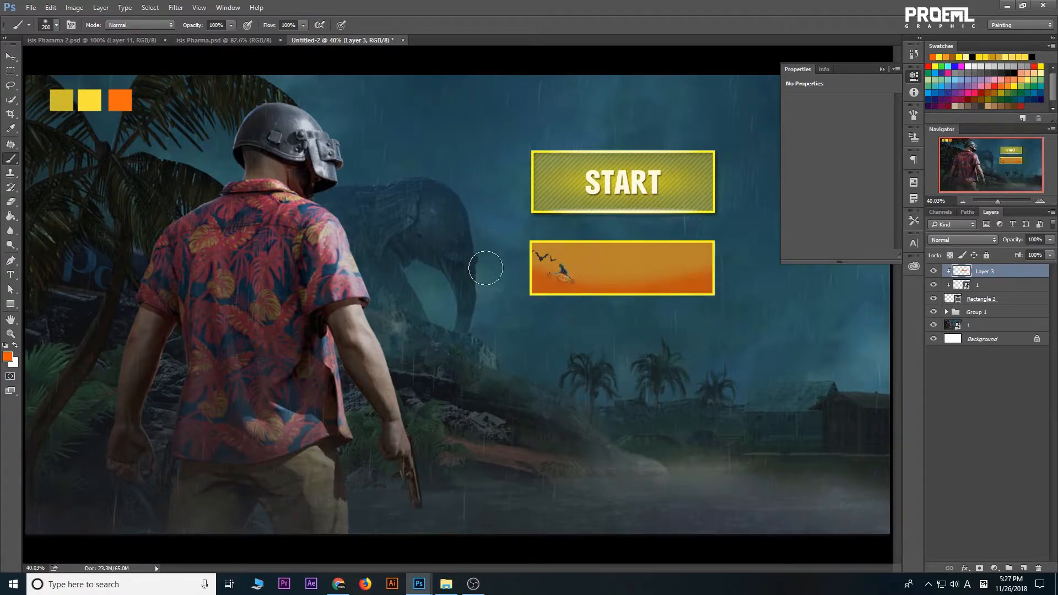
scroll(632, 273, "up", 4)
left_click_drag(613, 222, 567, 272)
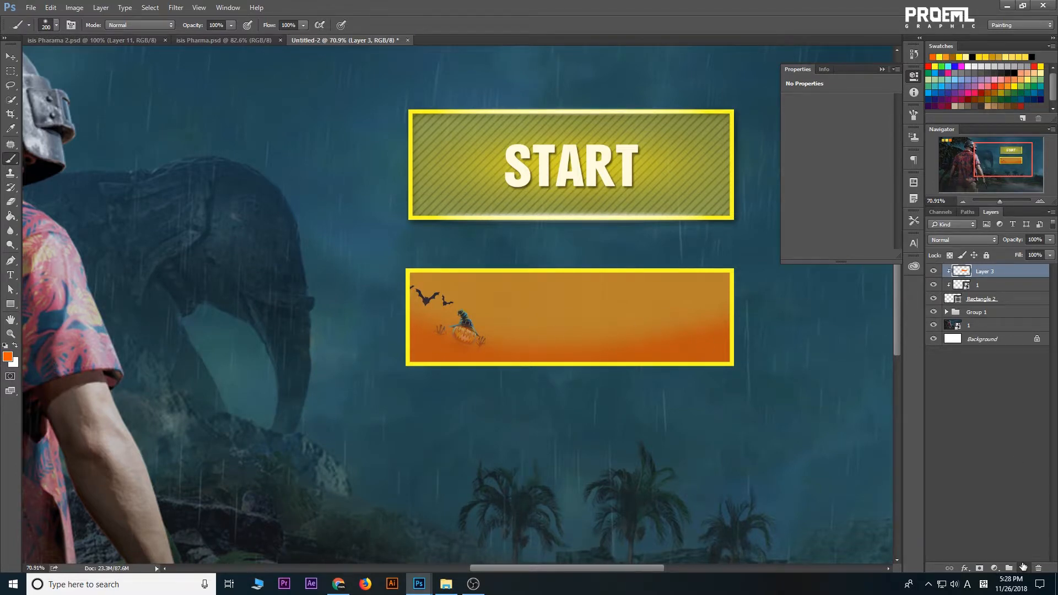
Add another empty layer above the orange shading and clip it to the rectangle as well
left_click(1023, 567)
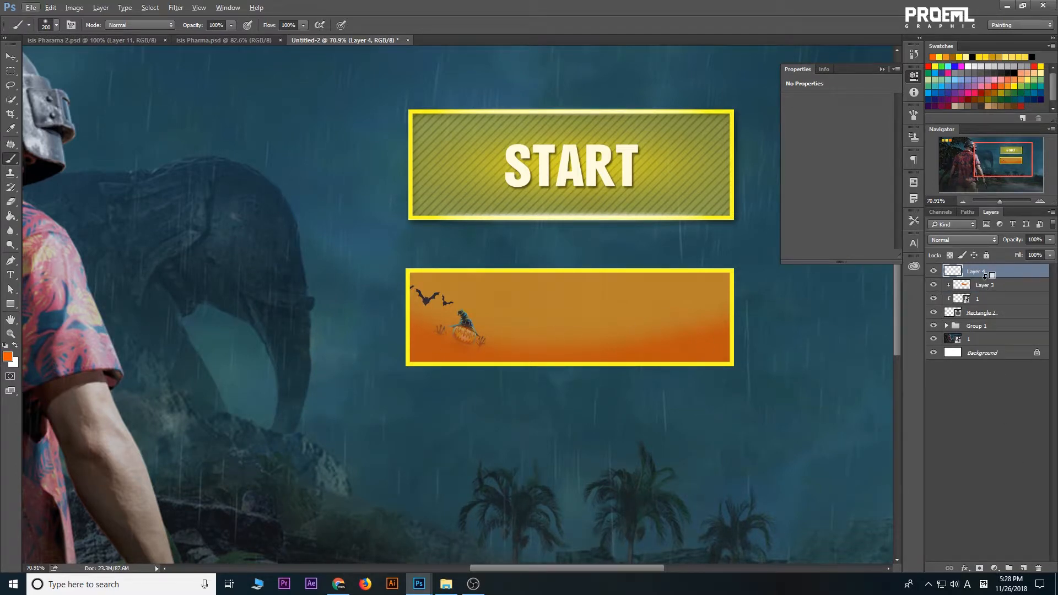
right_click(990, 276)
left_click(920, 310)
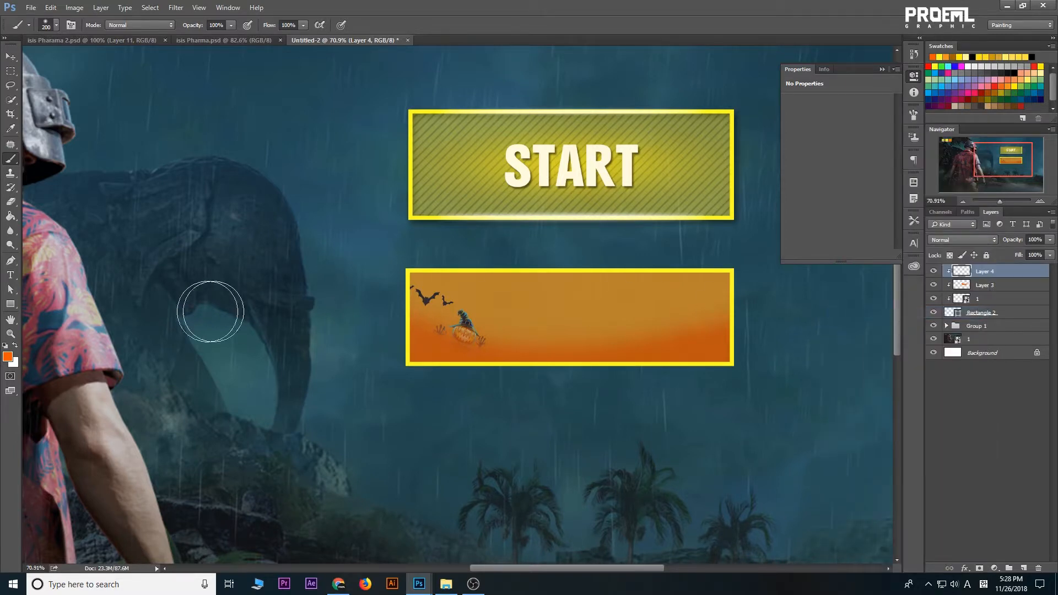
Try a soft brush glow in yellow #fef500 at the rectangle's upper edge, and undo the stroke
left_click(9, 358)
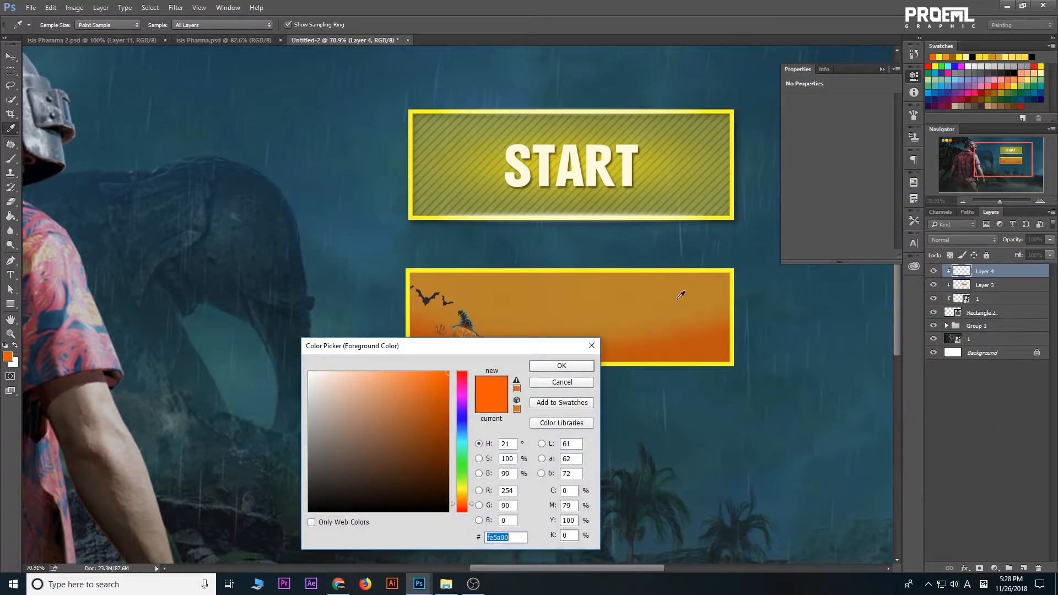
left_click(461, 490)
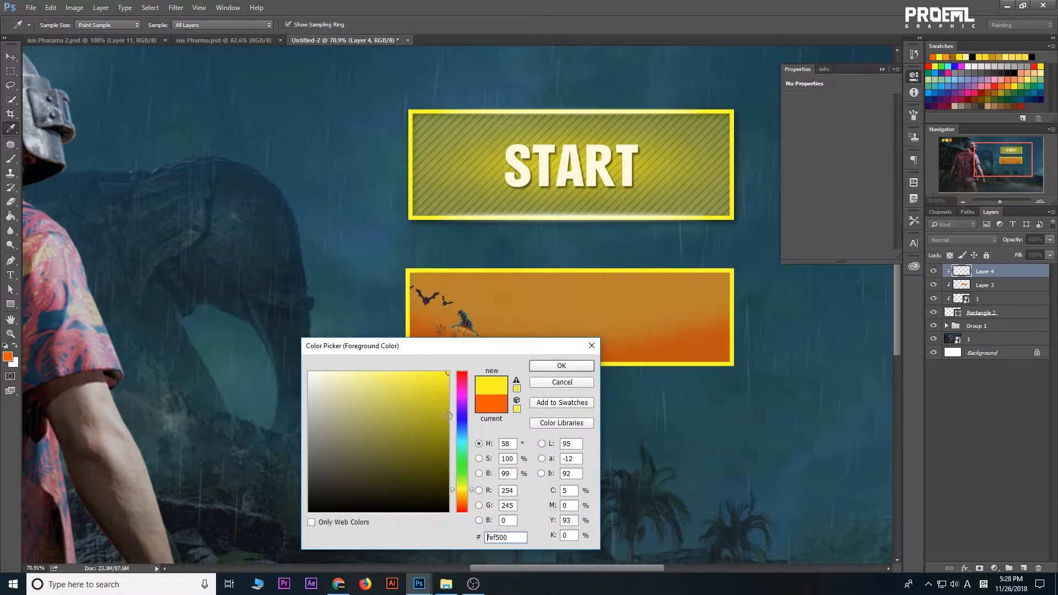
left_click(561, 365)
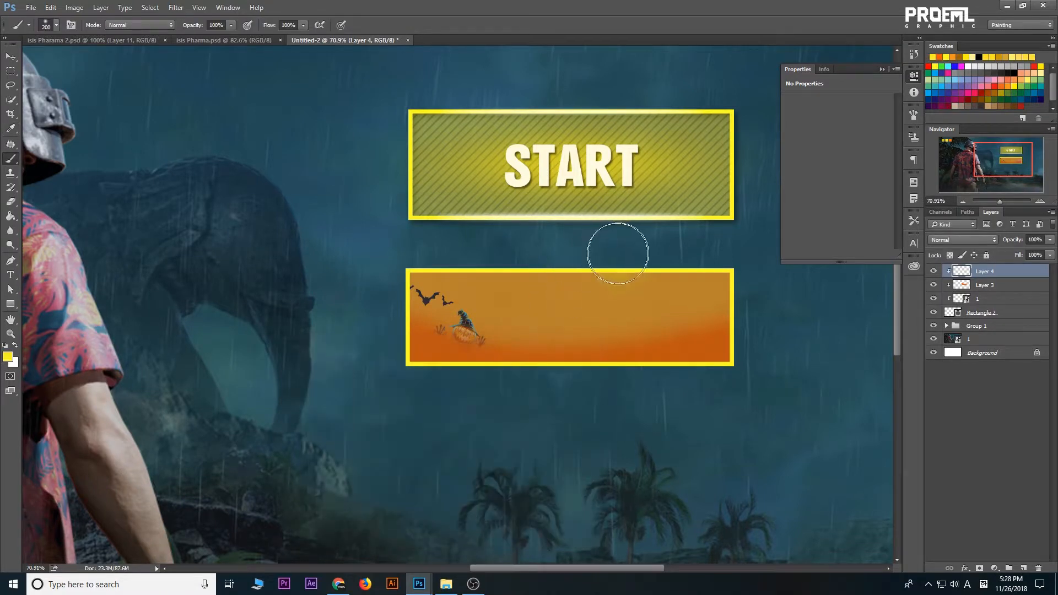
mouse_move(619, 248)
left_mouse_down()
mouse_move(501, 263)
mouse_move(612, 256)
left_mouse_up()
key("ctrl+z")
Choose a warmer golden yellow and dab a soft glow at the middle of the rectangle's upper edge
left_click(8, 358)
left_click(461, 492)
left_click(546, 366)
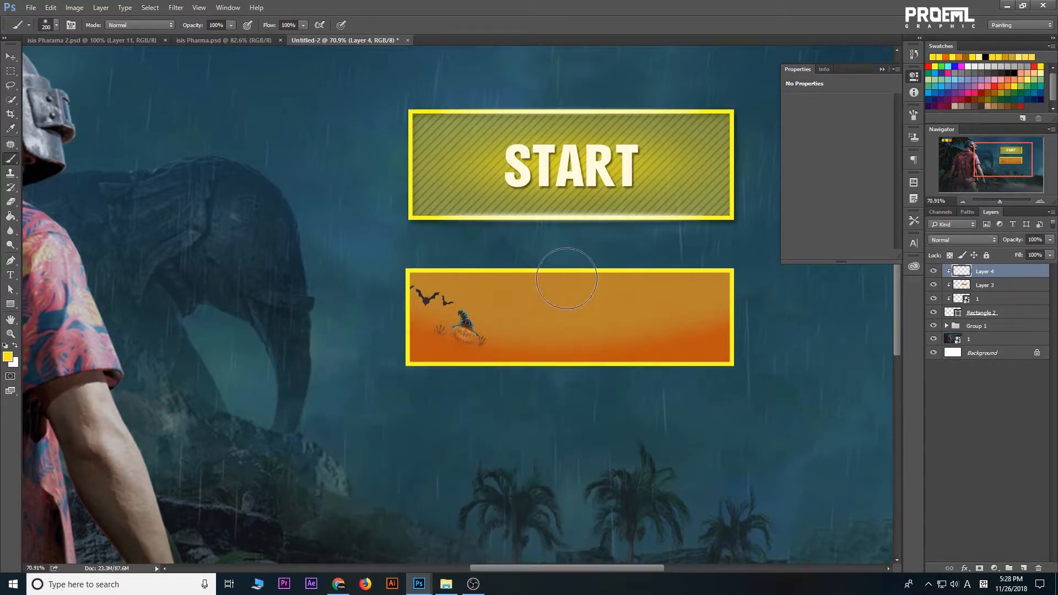
left_click(566, 278)
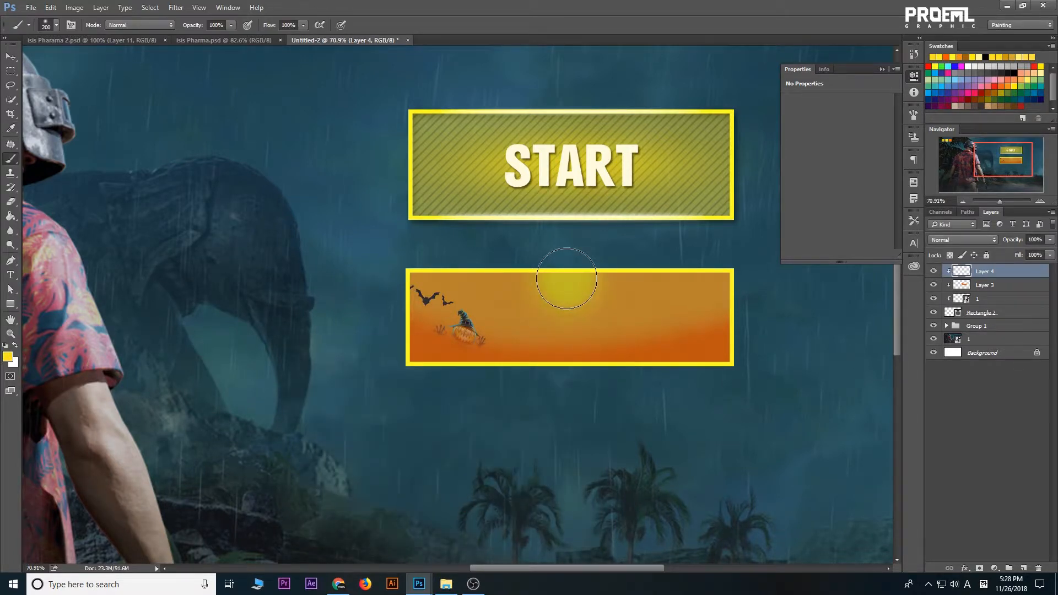
Enlarge the golden yellow glow and position it across the middle of the orange rectangle's upper edge
key("ctrl+t")
mouse_move(631, 336)
left_mouse_down()
mouse_move(661, 342)
mouse_move(717, 430)
left_mouse_up()
left_click_drag(603, 290, 607, 280)
left_click(501, 25)
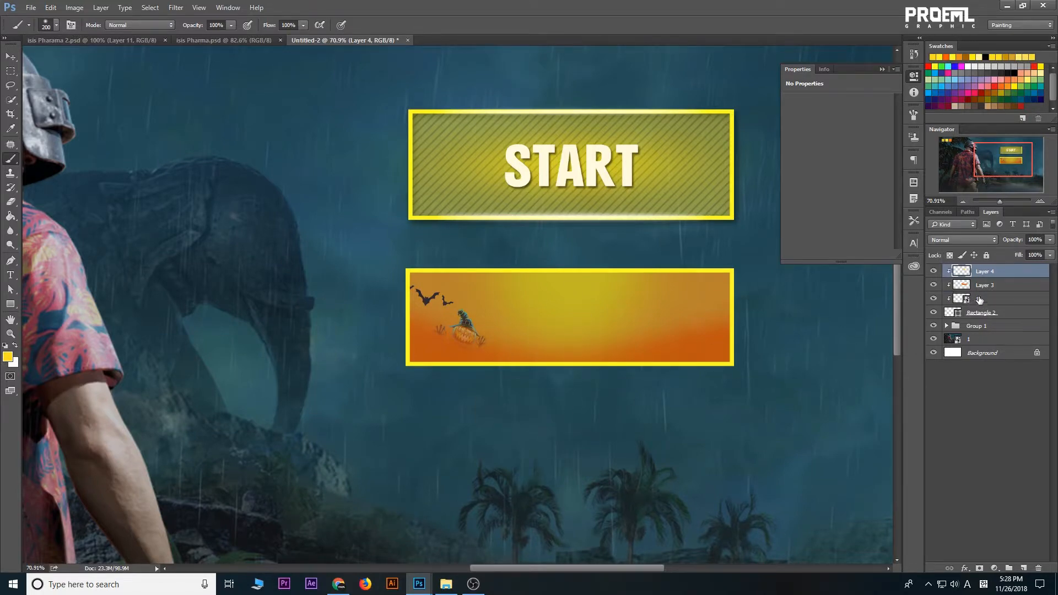
Move the clipped pumpkin image above both glow layers and darken it to a black silhouette with Hue/Saturation lightness
left_click_drag(979, 300, 982, 271)
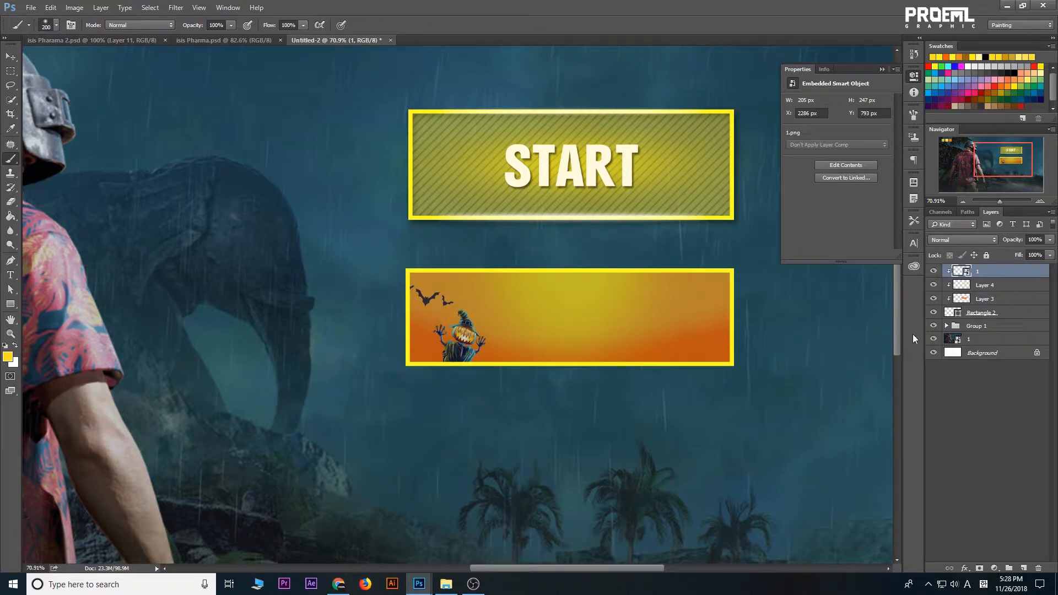
key("ctrl+u")
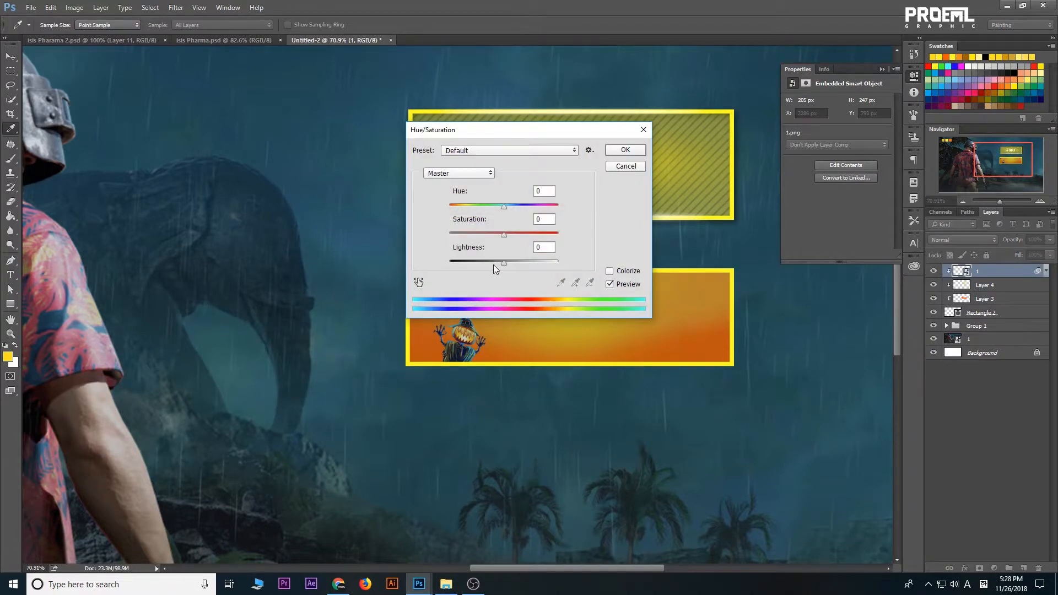
left_click_drag(494, 268, 450, 264)
left_click(626, 150)
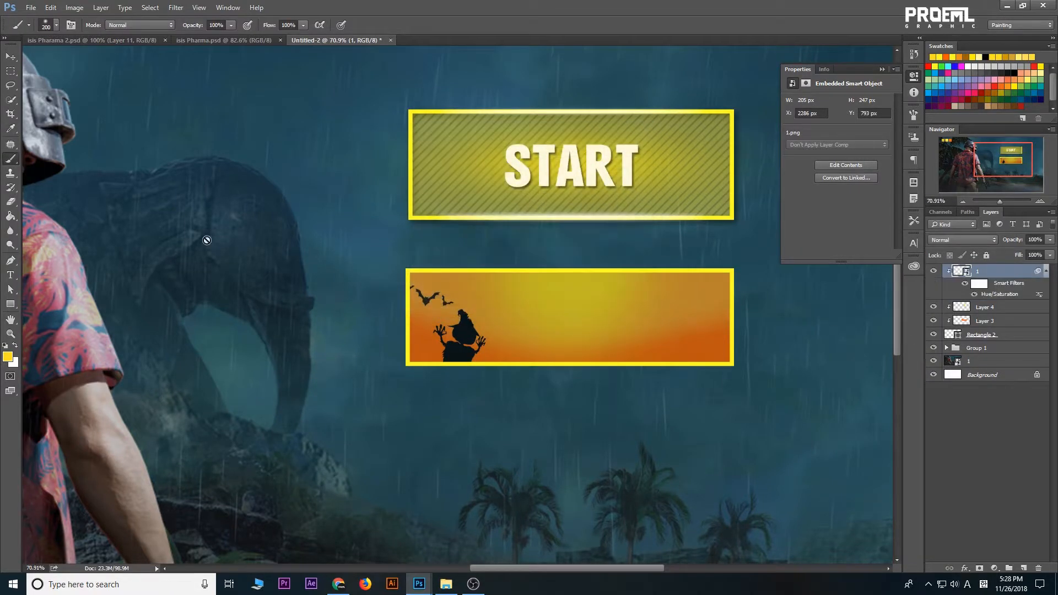
Duplicate the pumpkin silhouette, place the copy at the rectangle's lower right corner, and put two more copies along the lower edge
left_click(11, 61)
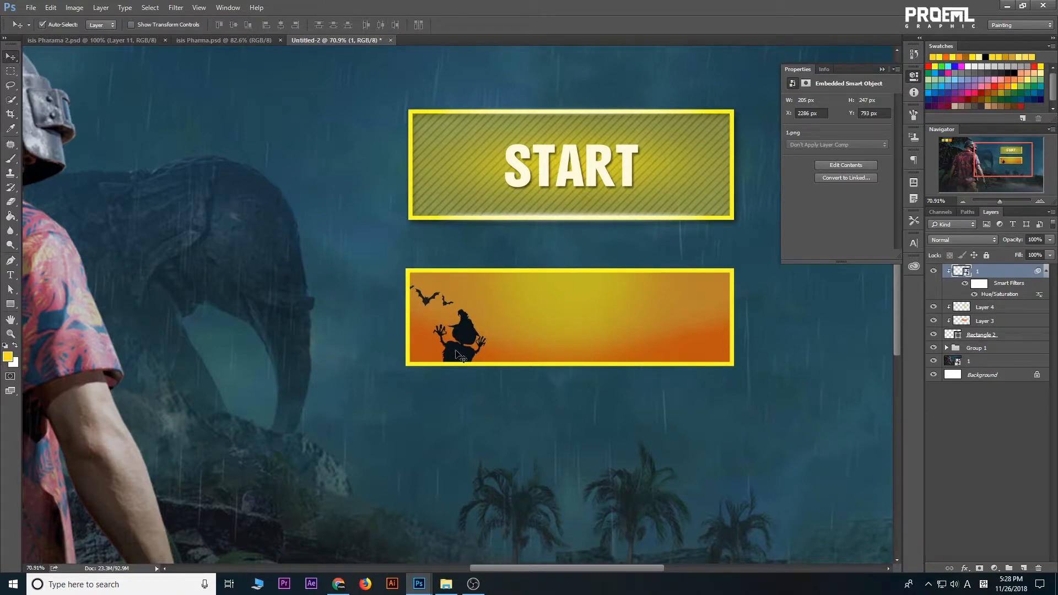
right_click(984, 274)
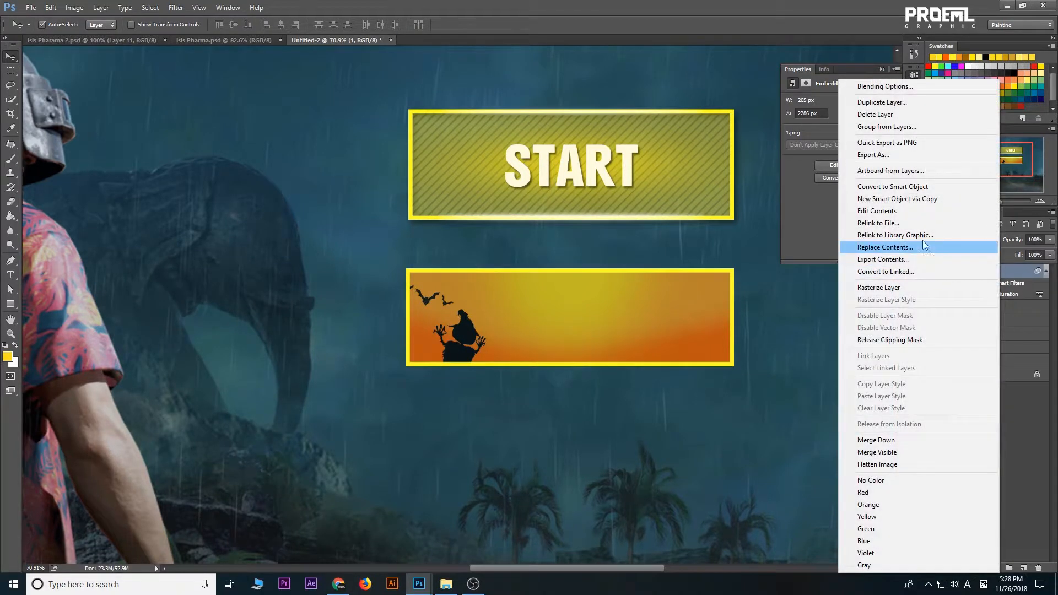
left_click(882, 103)
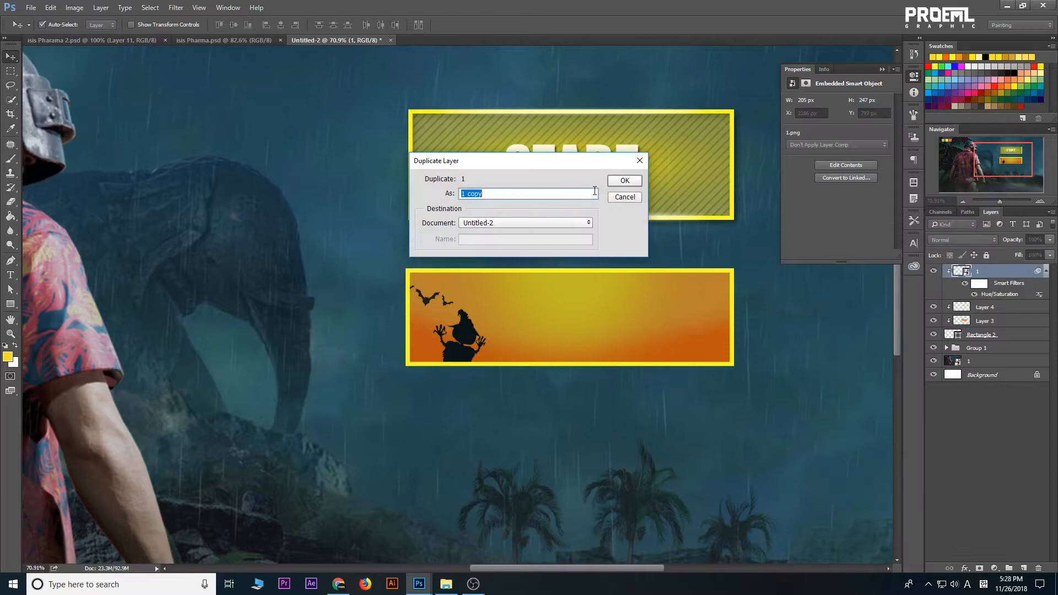
left_click(623, 179)
key("ctrl+t")
left_click_drag(485, 337, 722, 362)
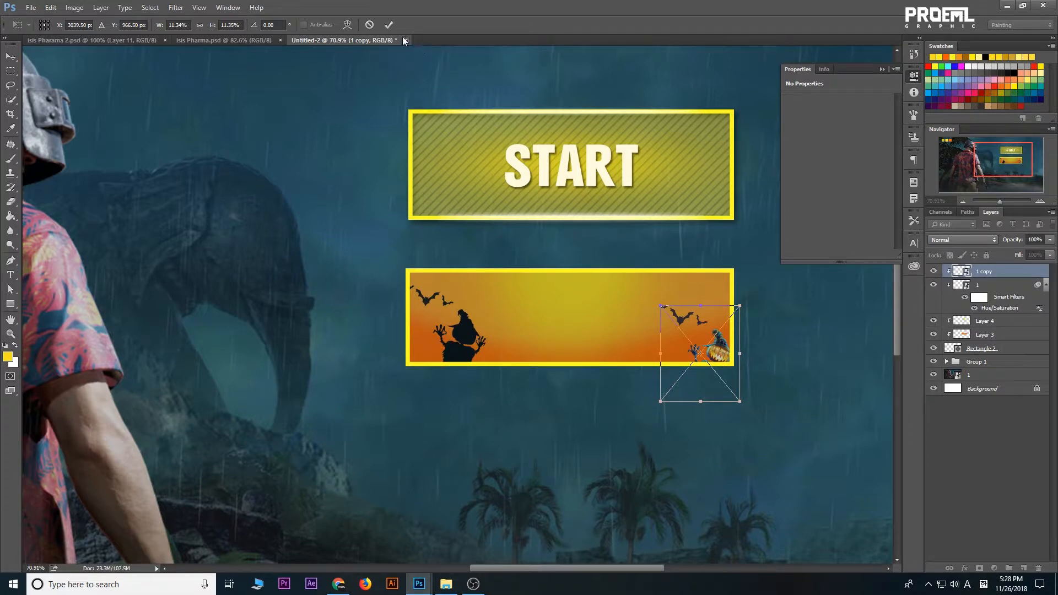
left_click(389, 25)
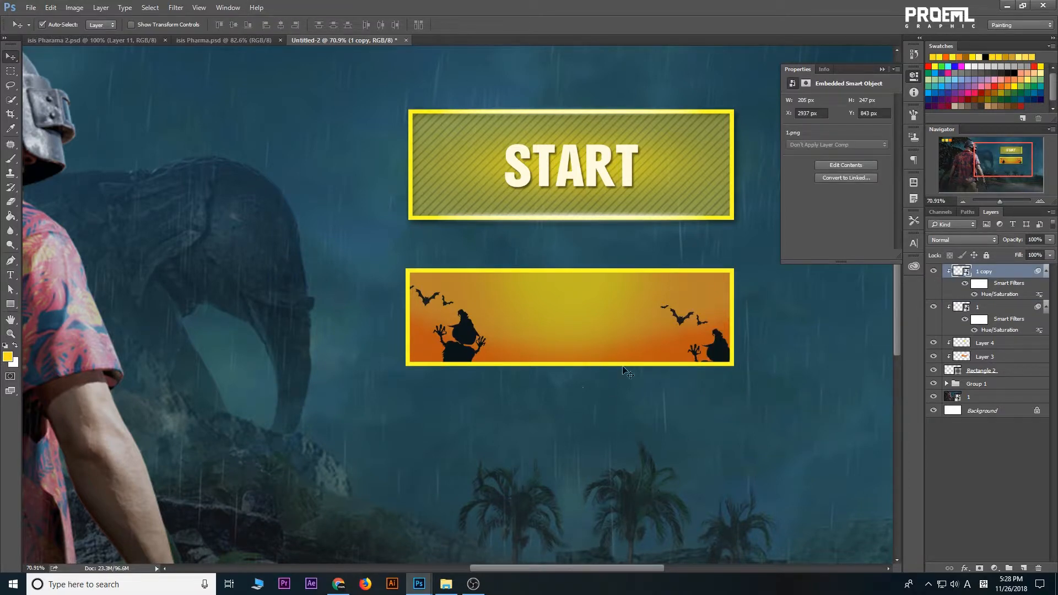
left_click_drag(726, 357, 667, 386)
left_click_drag(719, 357, 569, 396)
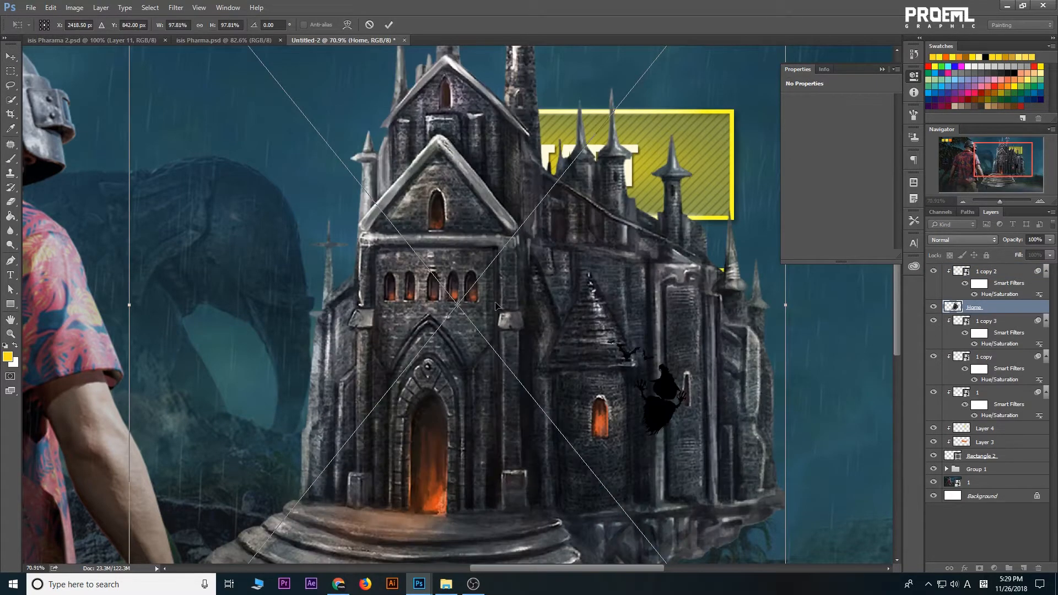
Shrink the placed Home castle image to about 17.7 % over the orange rectangle and clip it to the rectangle
scroll(496, 306, "down", 3)
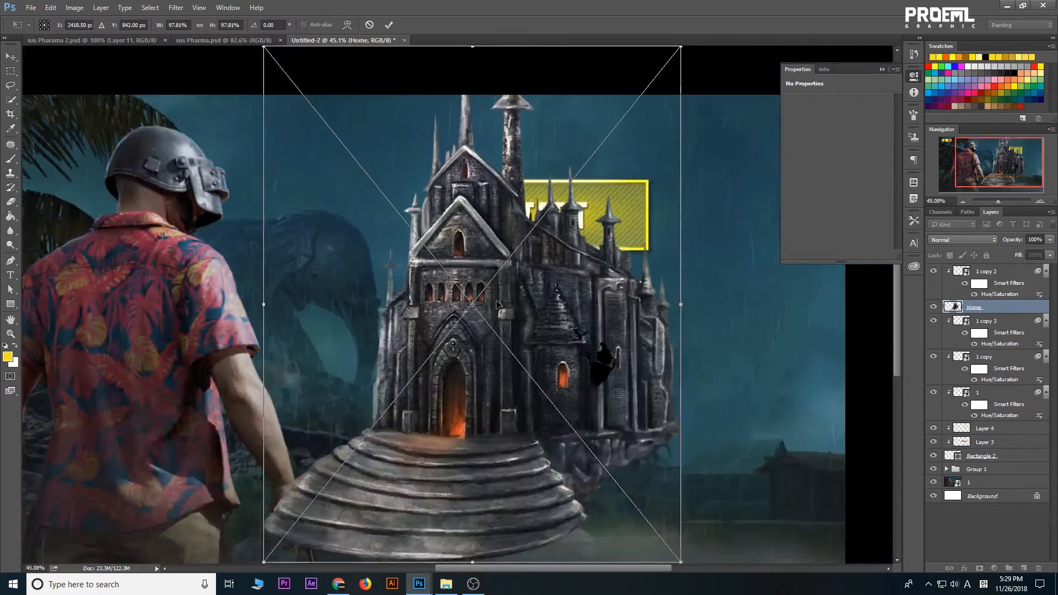
left_click_drag(680, 50, 594, 328)
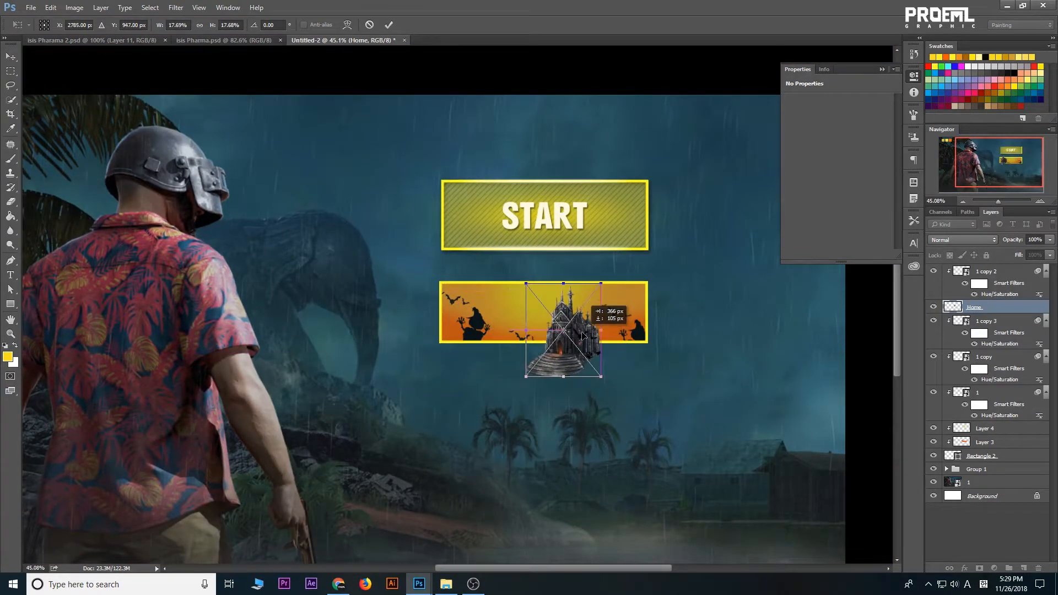
left_click(389, 24)
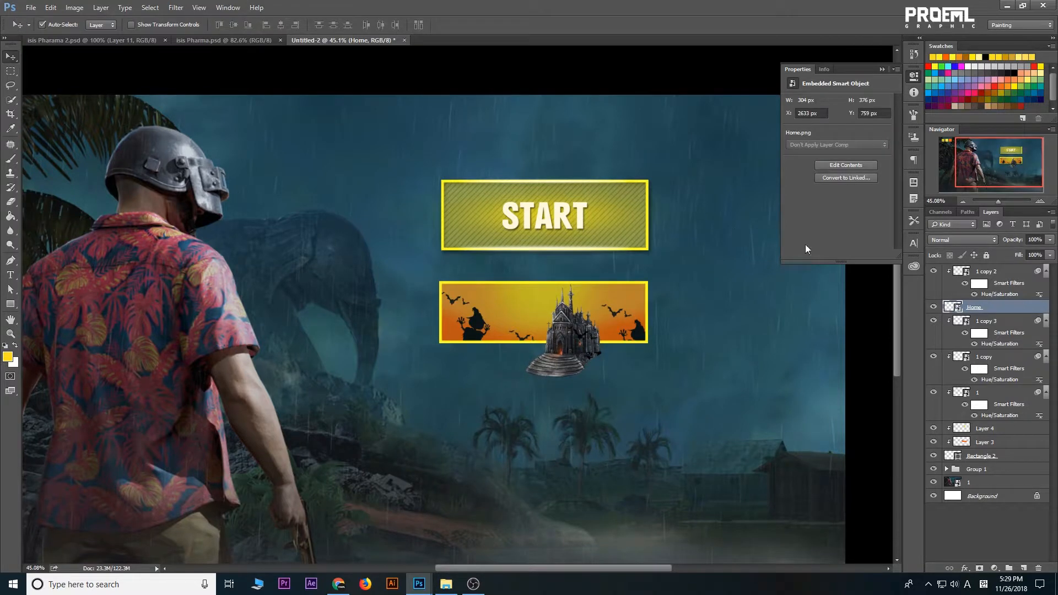
right_click(994, 312)
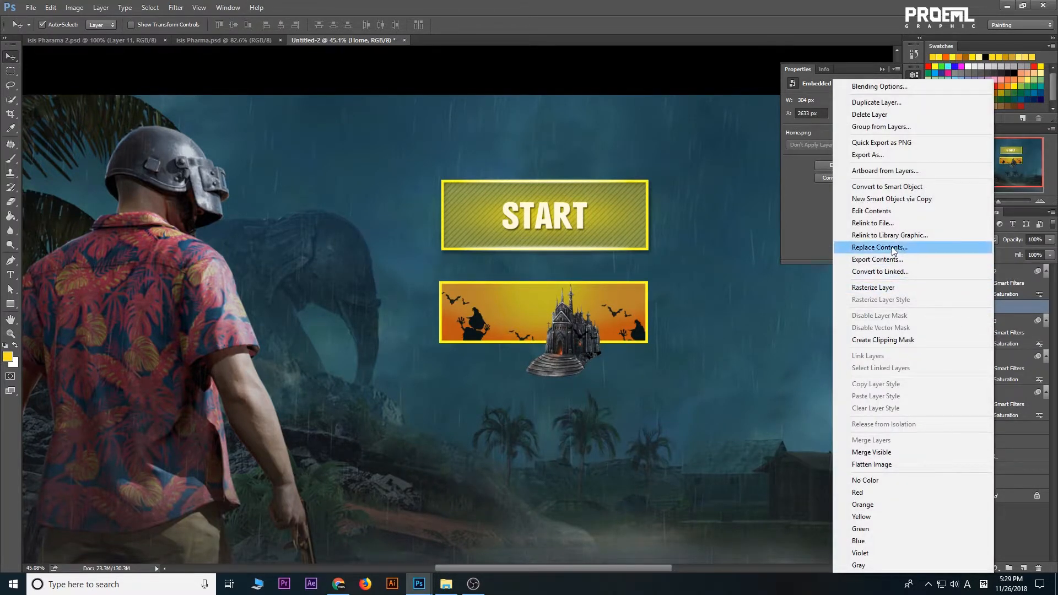
left_click(882, 340)
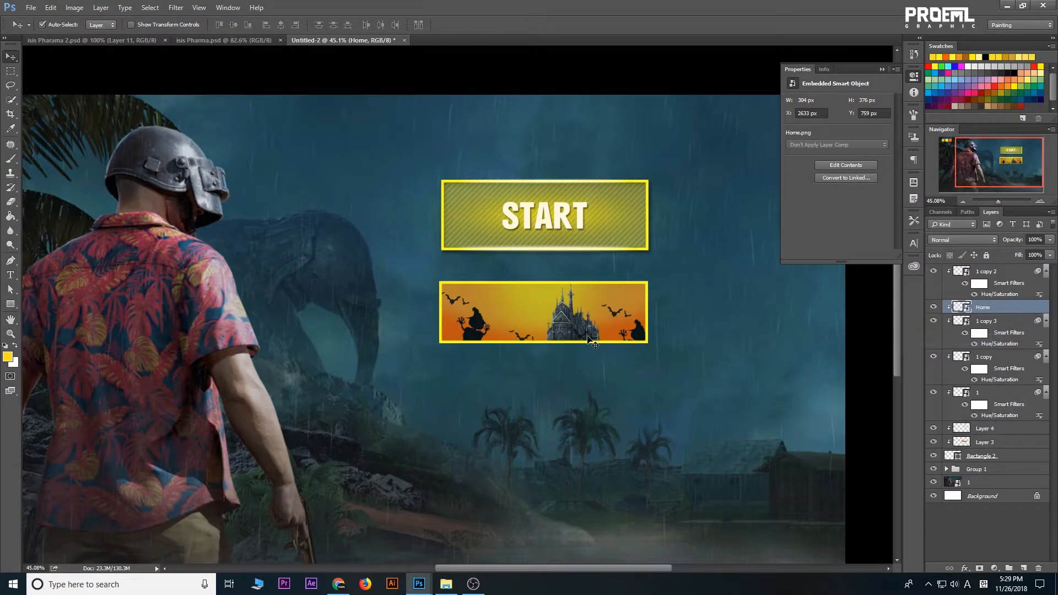
Shift the castle down to the right, set its blend mode to Overlay, and place two copies along the rectangle's lower edge
scroll(579, 331, "up", 2)
mouse_move(577, 331)
left_mouse_down()
mouse_move(567, 336)
mouse_move(584, 338)
left_mouse_up()
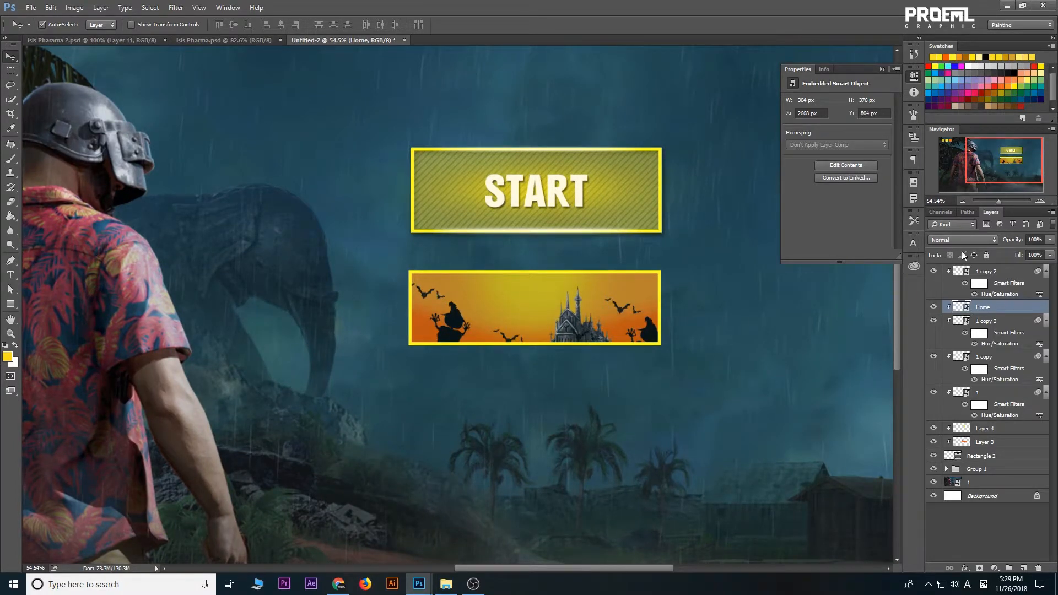
left_click(962, 240)
left_click(944, 342)
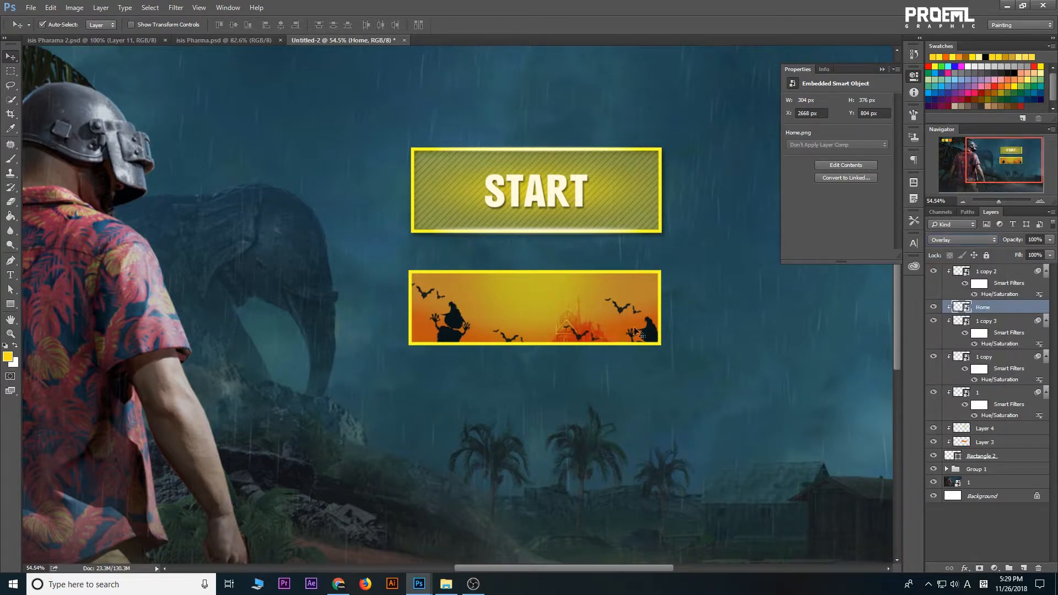
left_click_drag(574, 323, 557, 352)
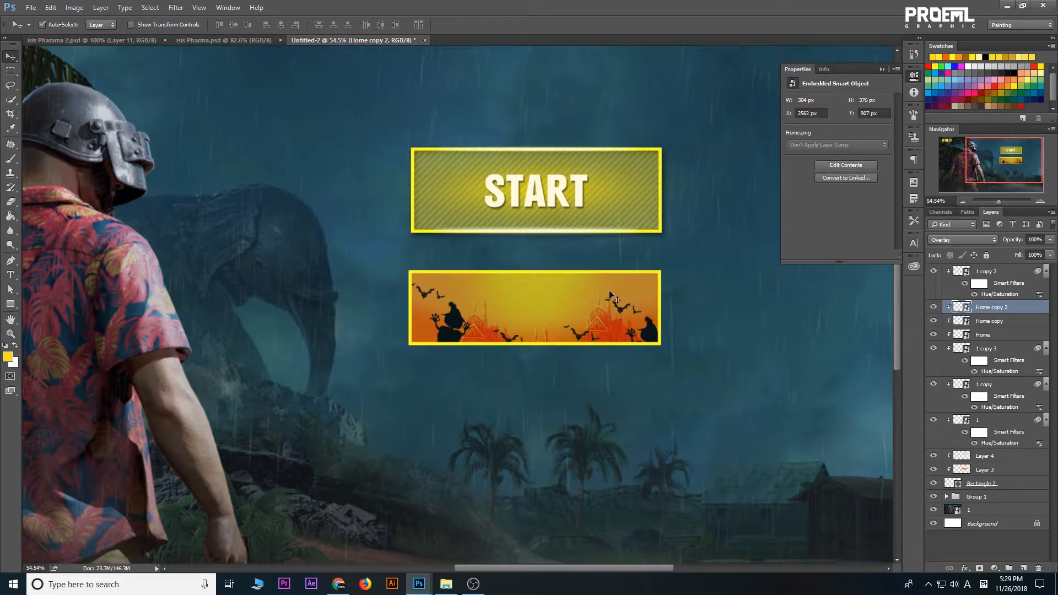
Select the Halloween rectangle's interior with a rectangular marquee just inside its yellow border
scroll(600, 306, "up", 1)
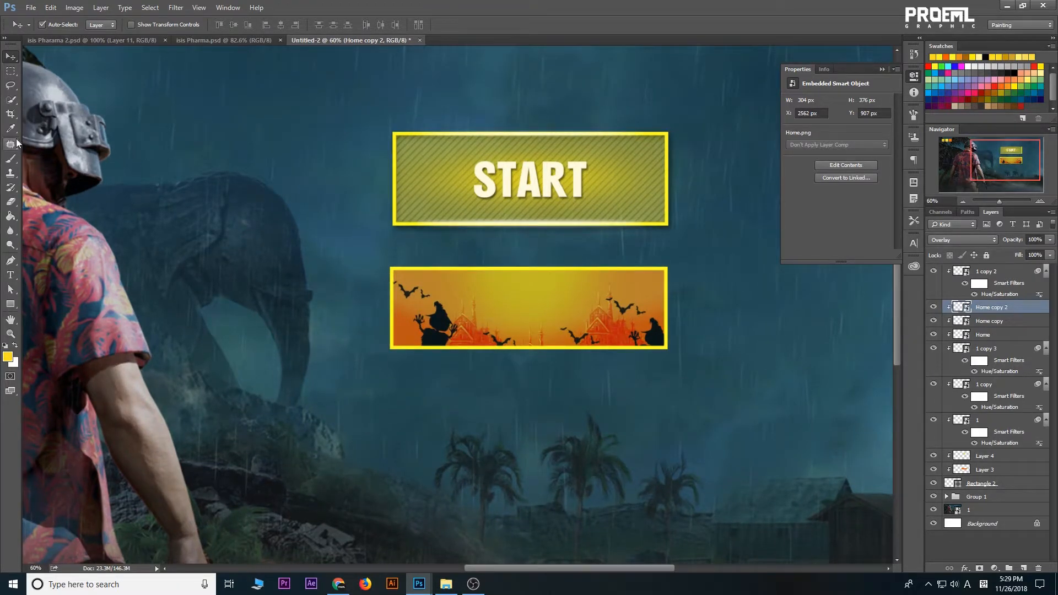
left_click(11, 71)
scroll(414, 284, "up", 4)
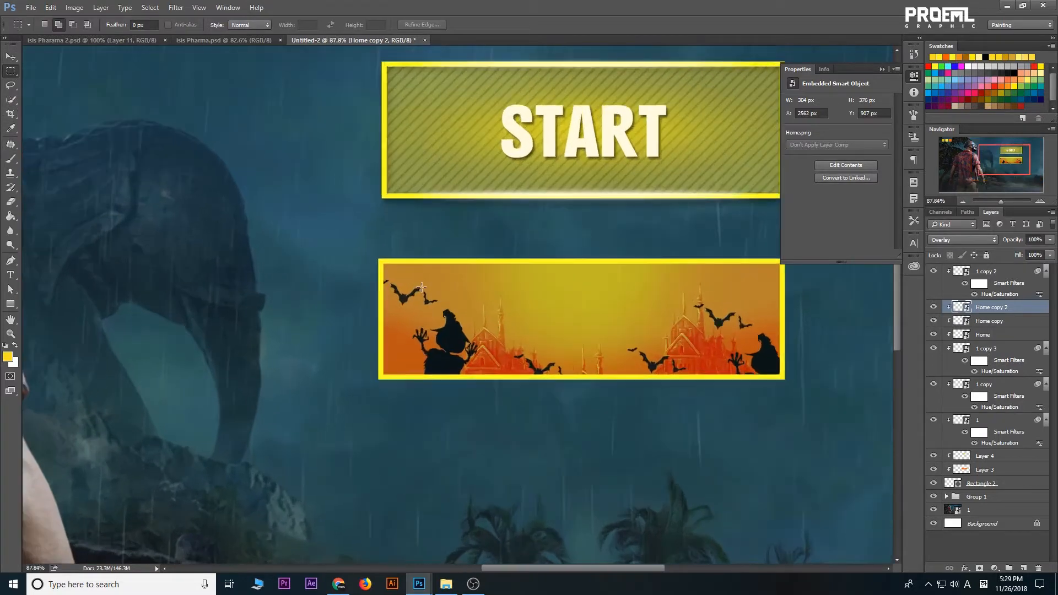
left_click_drag(453, 284, 349, 264)
scroll(350, 264, "up", 1)
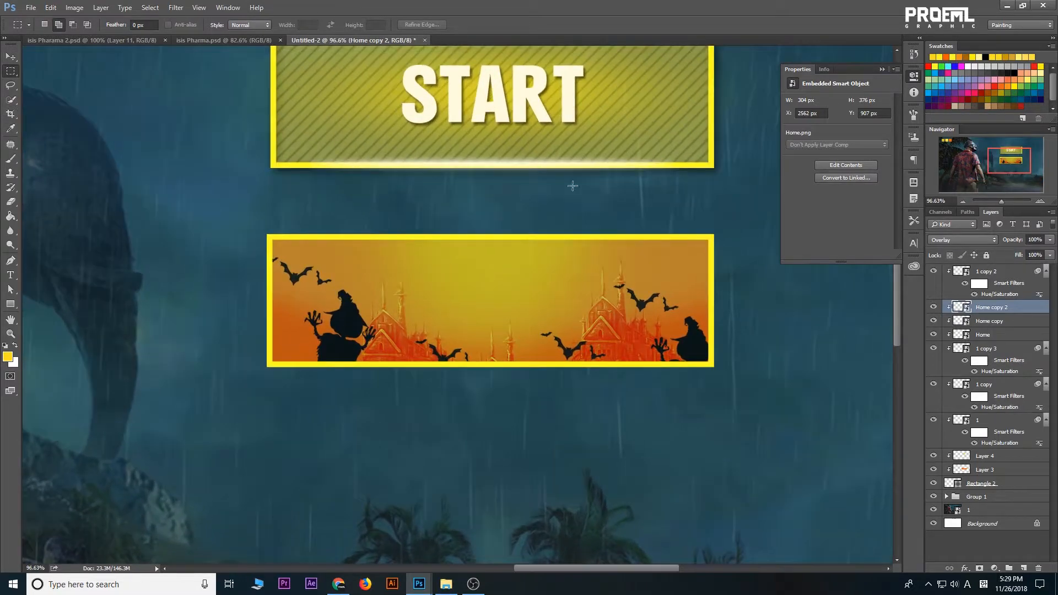
left_click(913, 77)
scroll(373, 274, "up", 1)
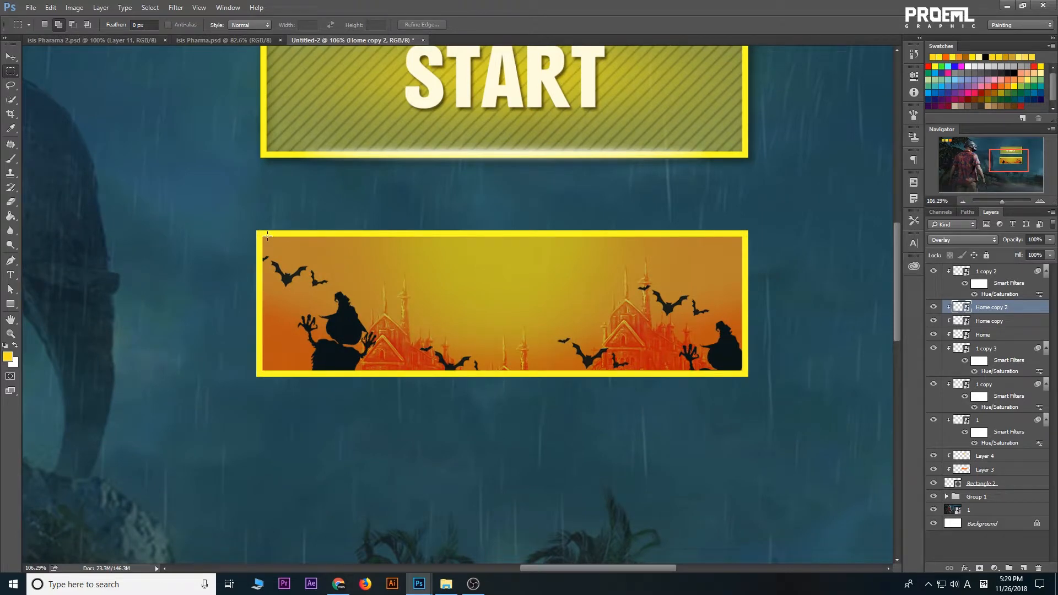
left_click_drag(263, 237, 742, 370)
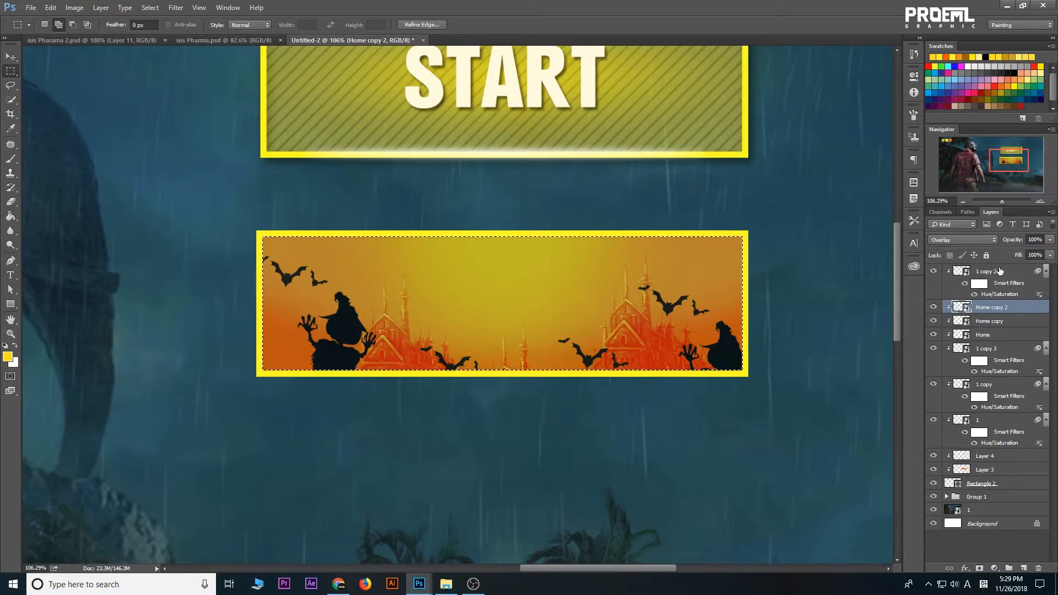
Add a new layer above all the Halloween artwork and fill the selected area with white
left_click(1001, 271)
left_click(1023, 568)
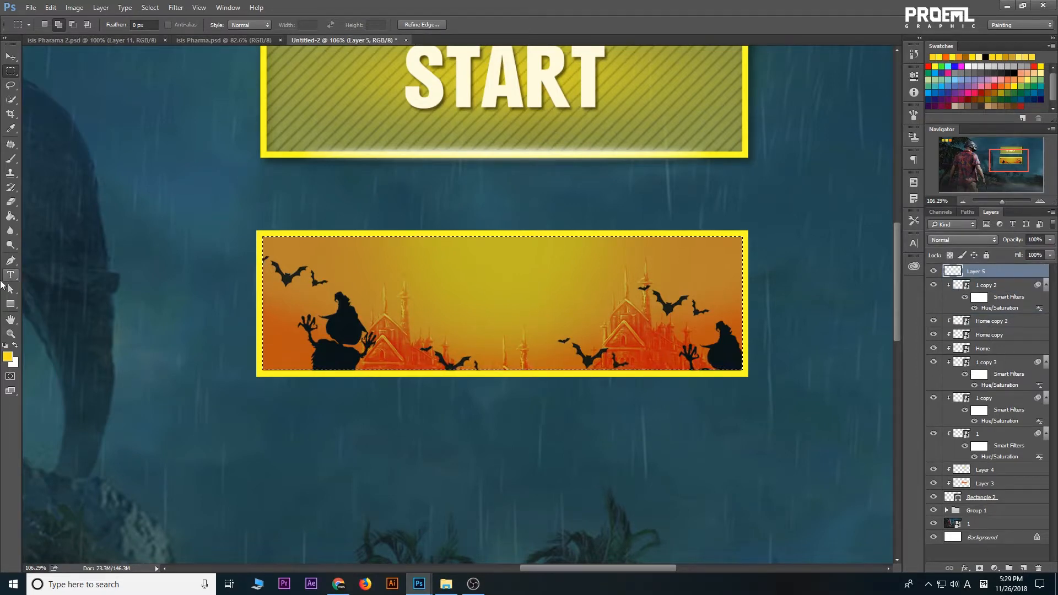
left_click(15, 345)
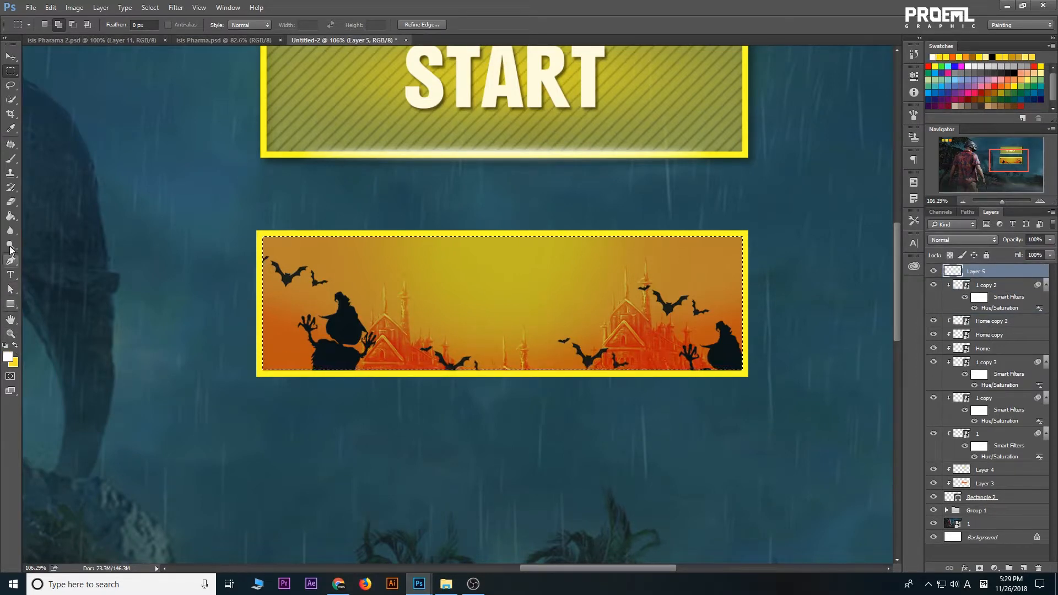
left_click(11, 216)
left_click(316, 269)
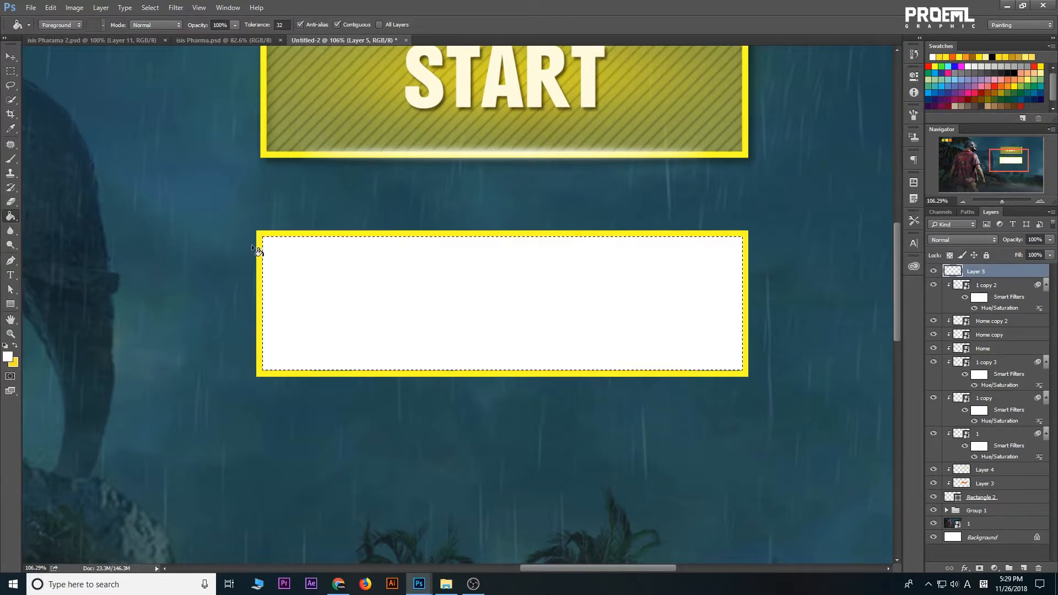
Clear the marquee selection and make the white-filled layer active
left_click(11, 56)
left_click(150, 8)
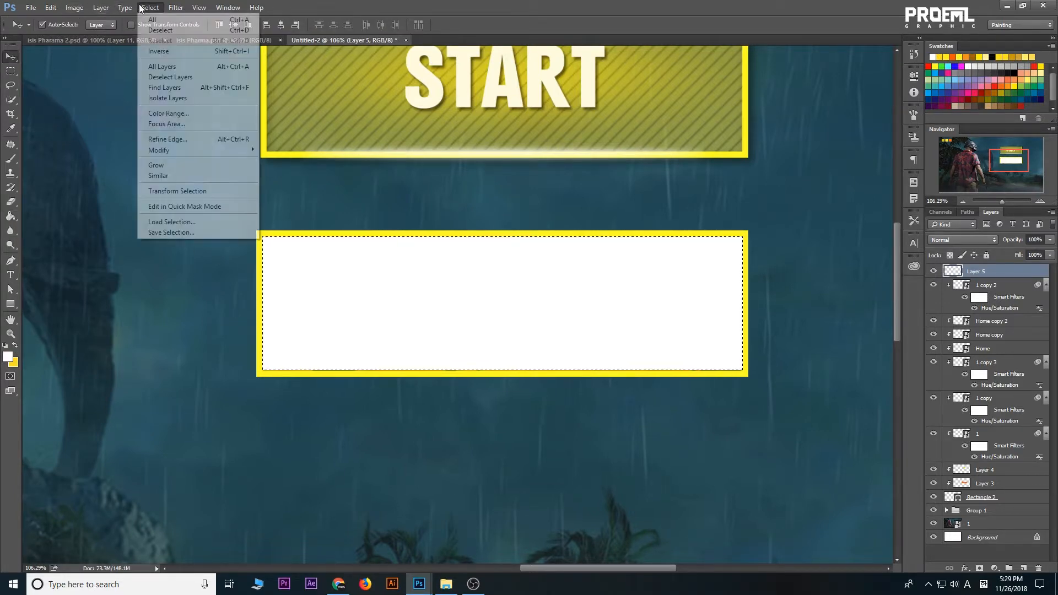
left_click(188, 82)
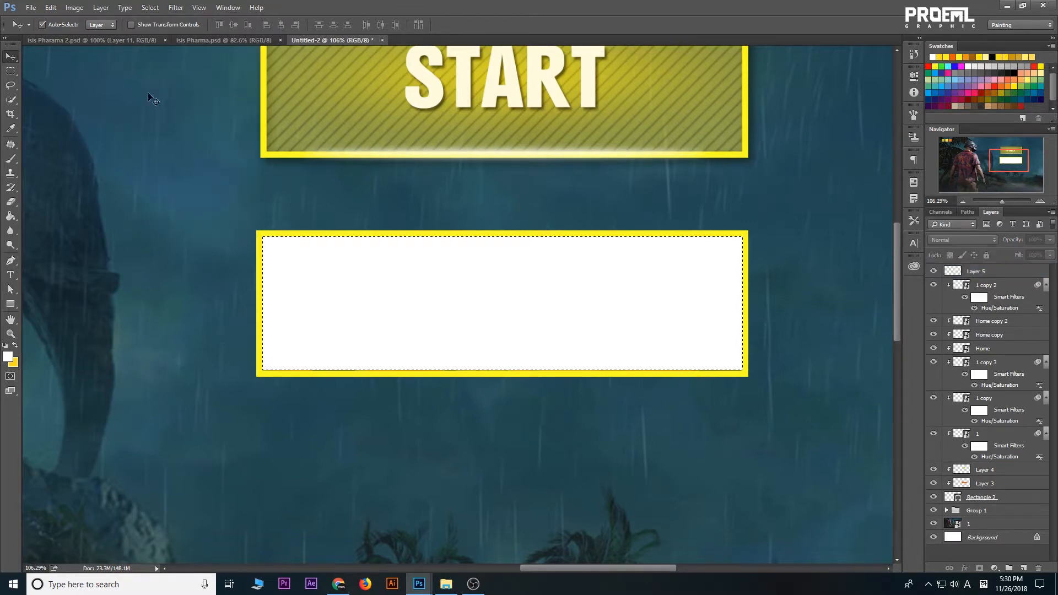
key("ctrl+d")
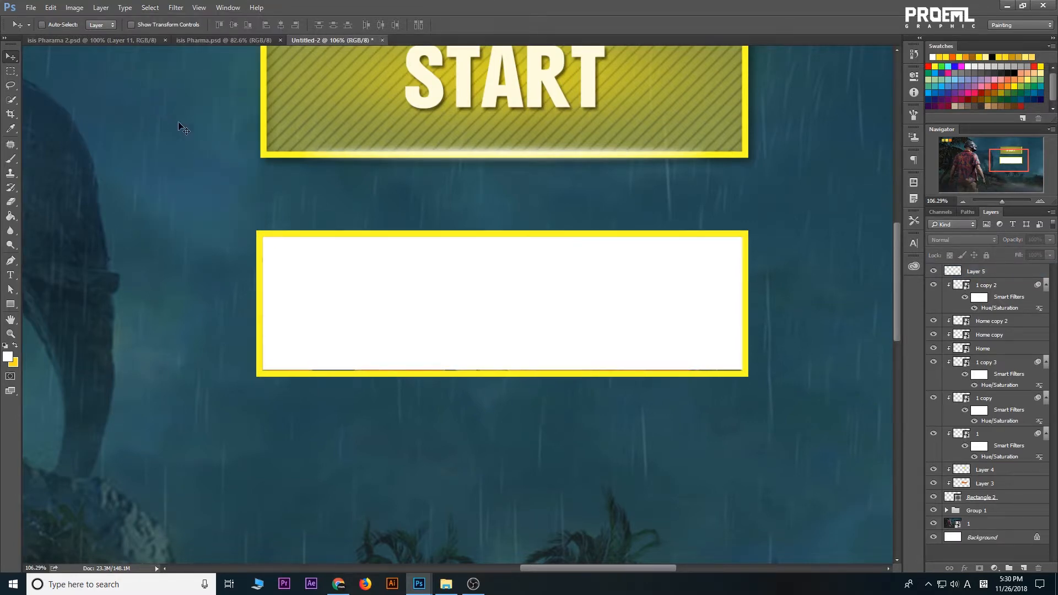
left_click(652, 291)
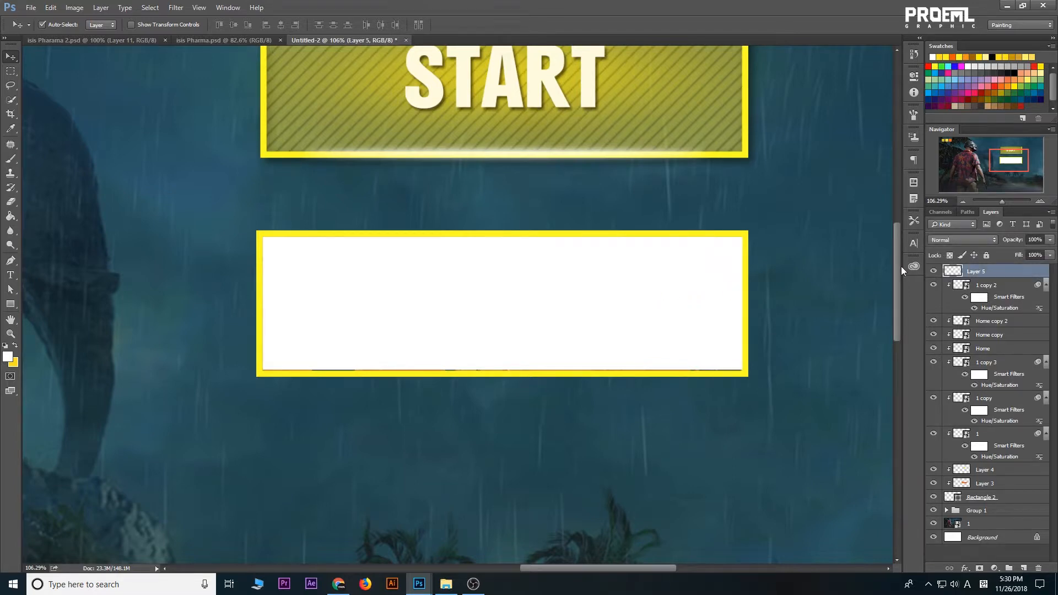
Add a Pattern Overlay effect to the white layer and choose the dotted pattern
left_click(966, 567)
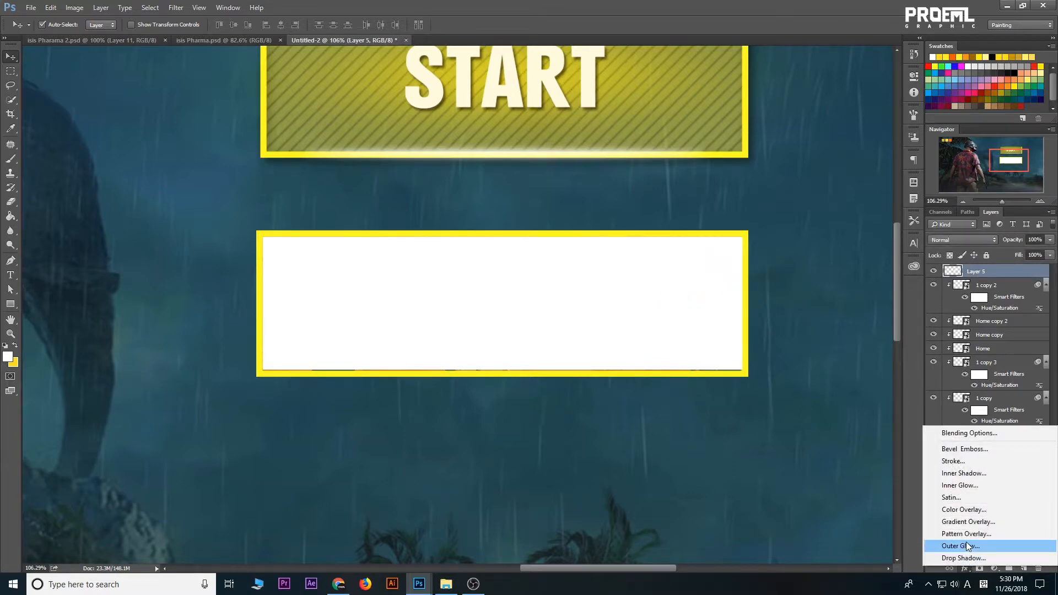
left_click(967, 536)
left_click_drag(486, 98, 772, 242)
left_click(813, 298)
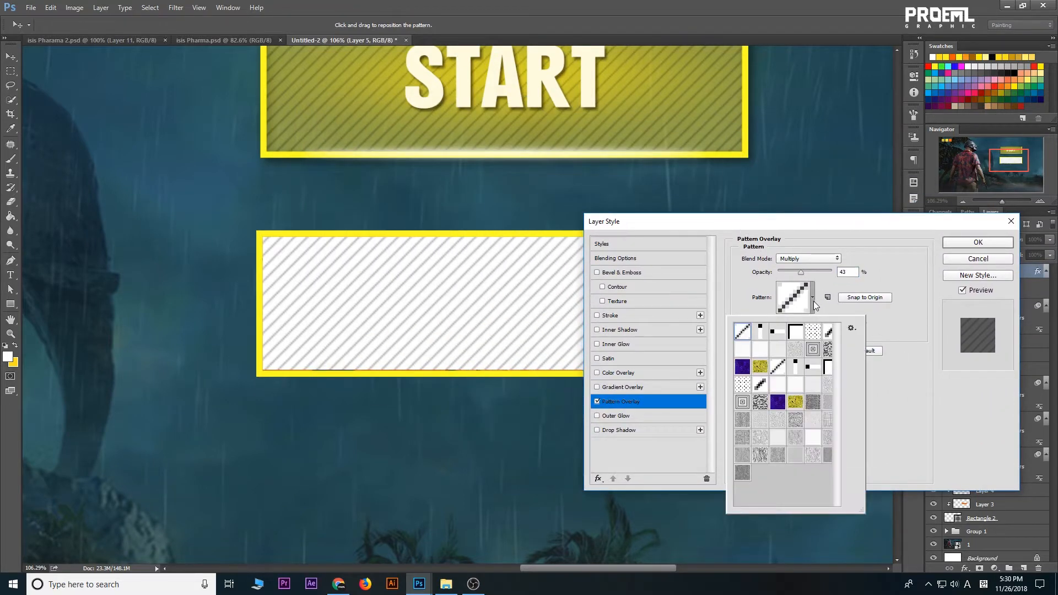
left_click(813, 331)
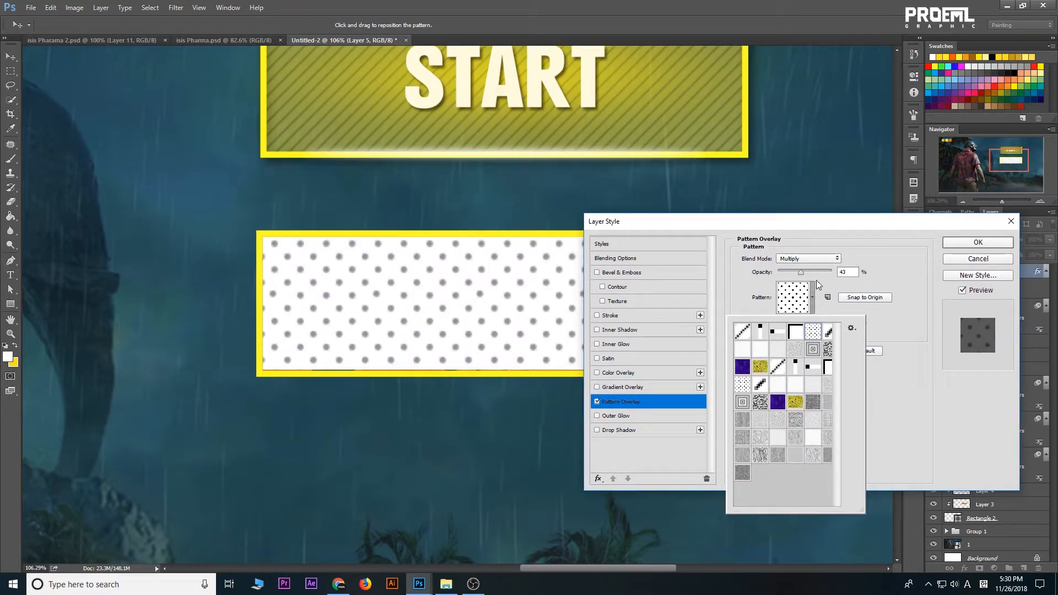
Set the dotted Pattern Overlay to 73% opacity, reduce its scale so the dots become small and dense, keep Multiply blending, and apply it
left_click_drag(798, 272, 818, 273)
left_click_drag(809, 322, 802, 323)
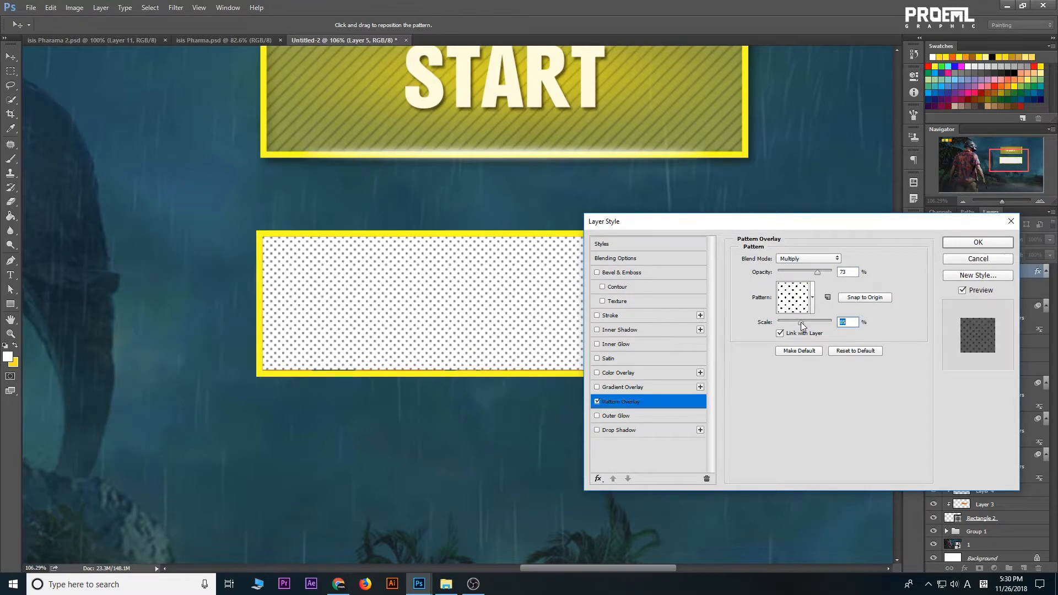
left_click(803, 259)
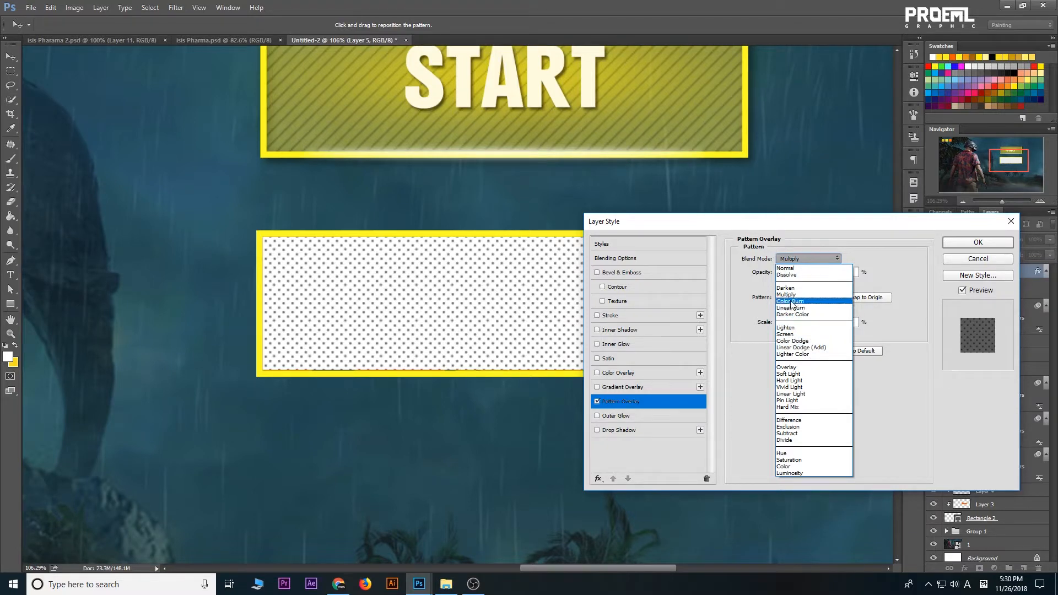
left_click(791, 296)
left_click(793, 263)
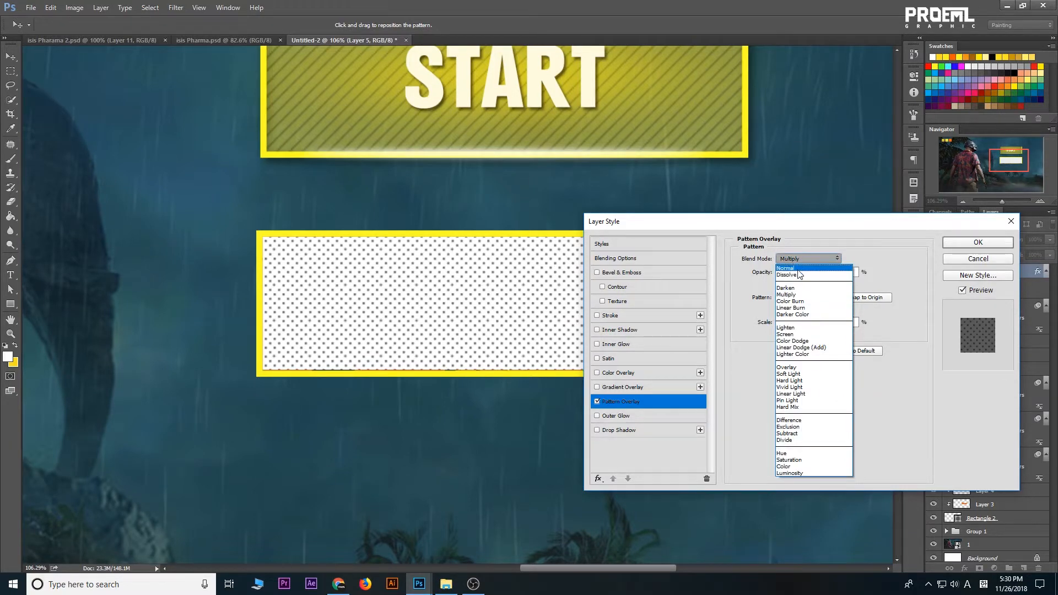
left_click(793, 259)
left_click(954, 246)
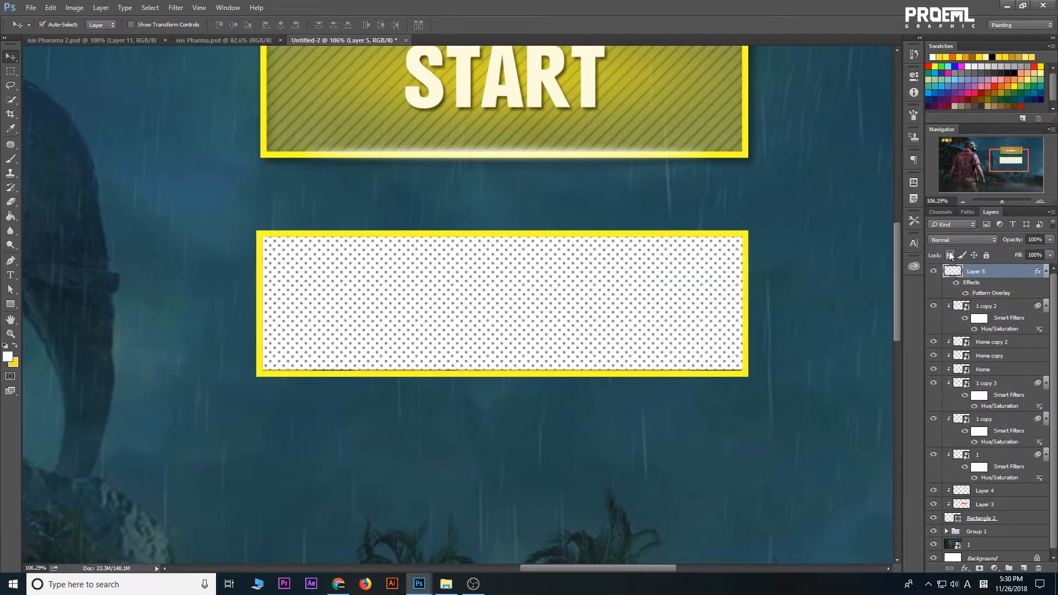
Blend the dotted white layer with Multiply, keeping its fill at 100% and lowering its opacity to 16%
left_click(962, 240)
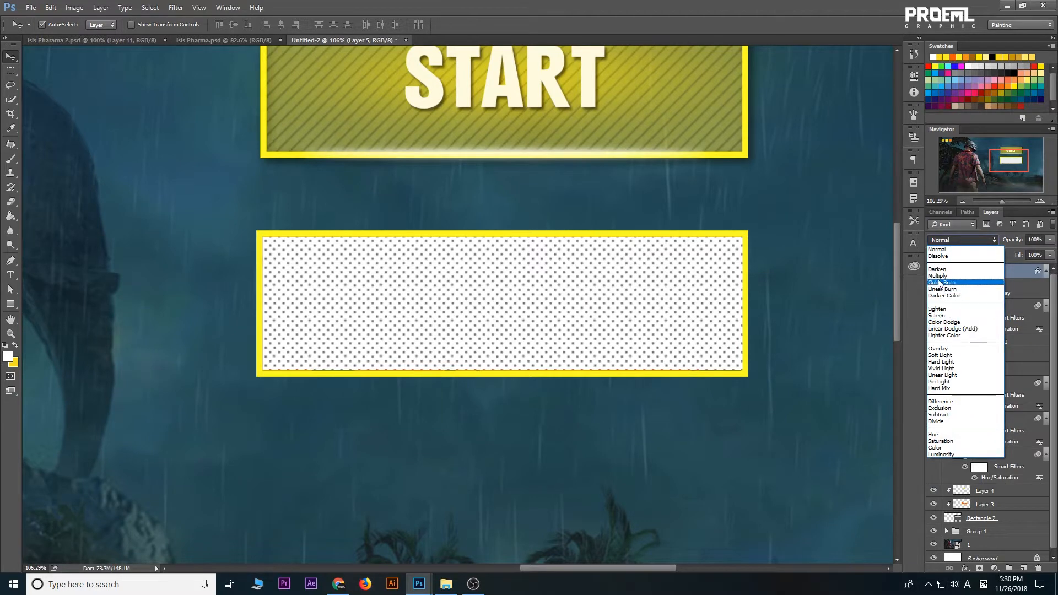
left_click(939, 276)
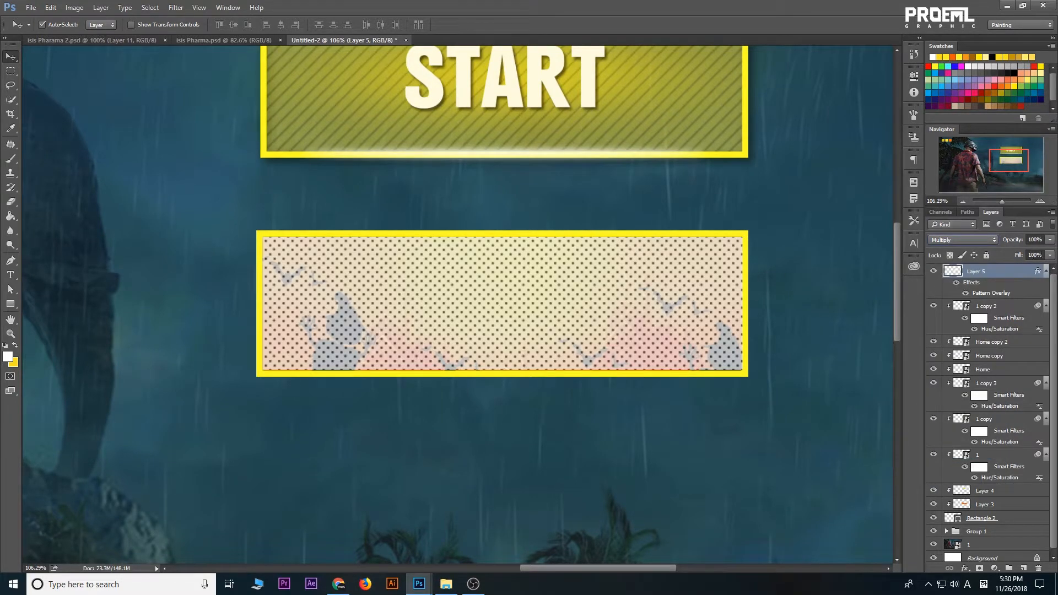
left_click(1051, 255)
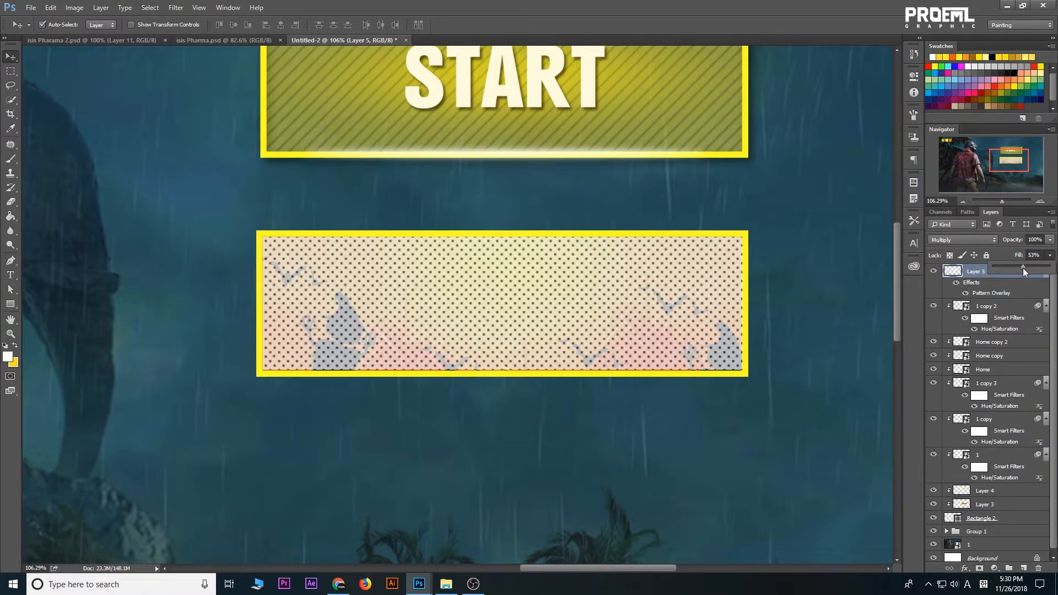
left_click_drag(1023, 268, 1055, 258)
left_click(1049, 255)
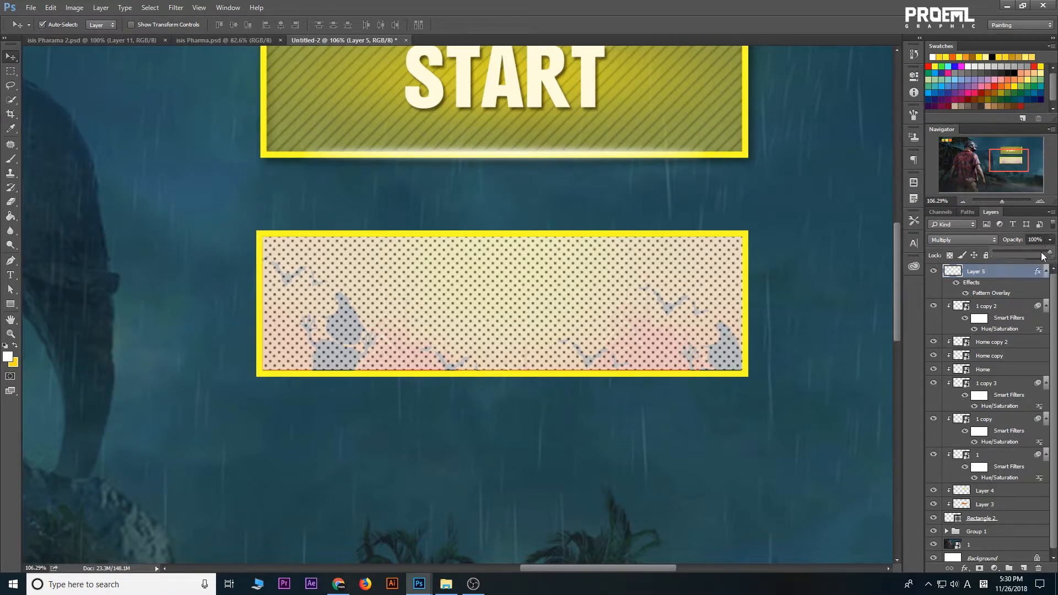
left_click_drag(1023, 253, 1004, 257)
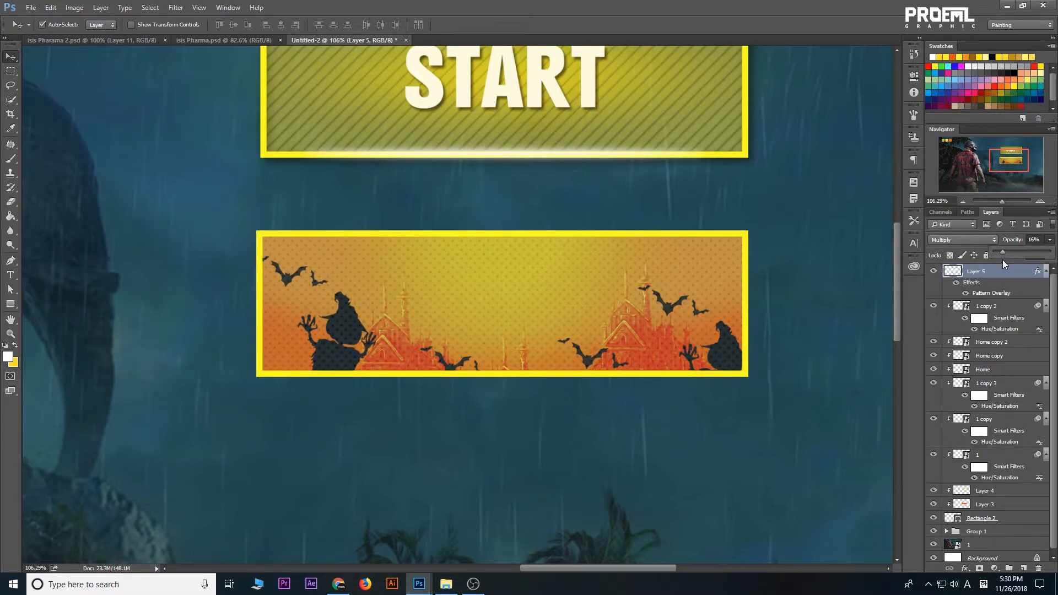
left_click(567, 333)
Add the text START in Kh MPS Jrung Regular at 36 pt in the empty area below the Halloween button
scroll(567, 337, "down", 3)
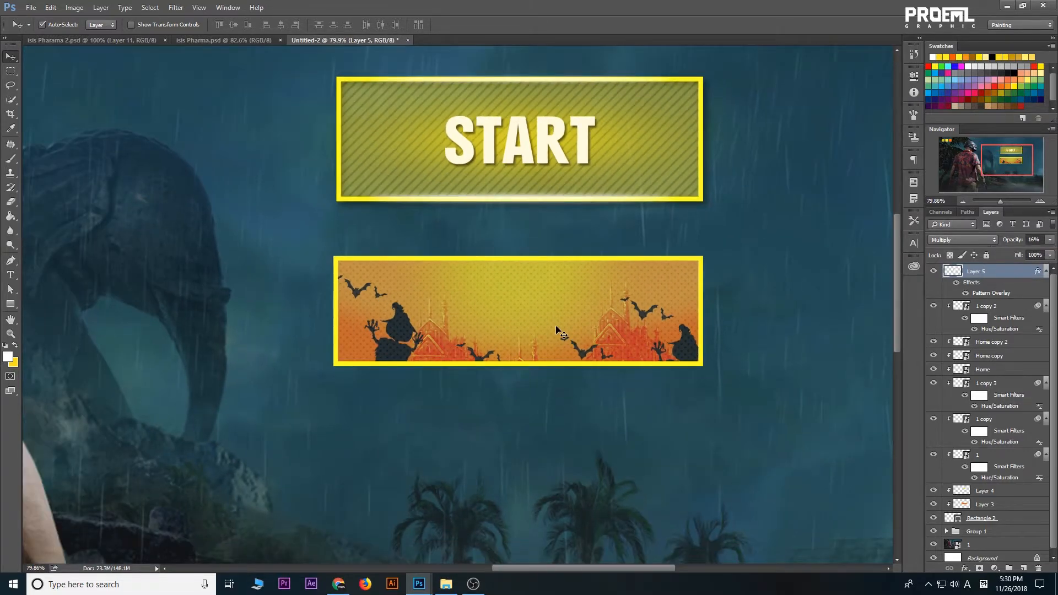
scroll(537, 323, "down", 2)
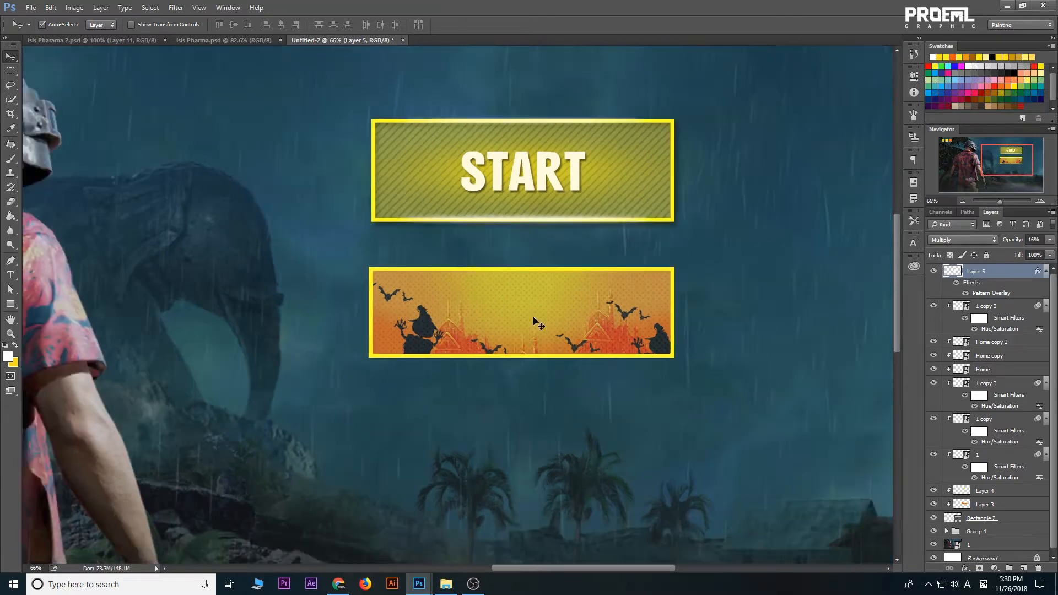
left_click(11, 275)
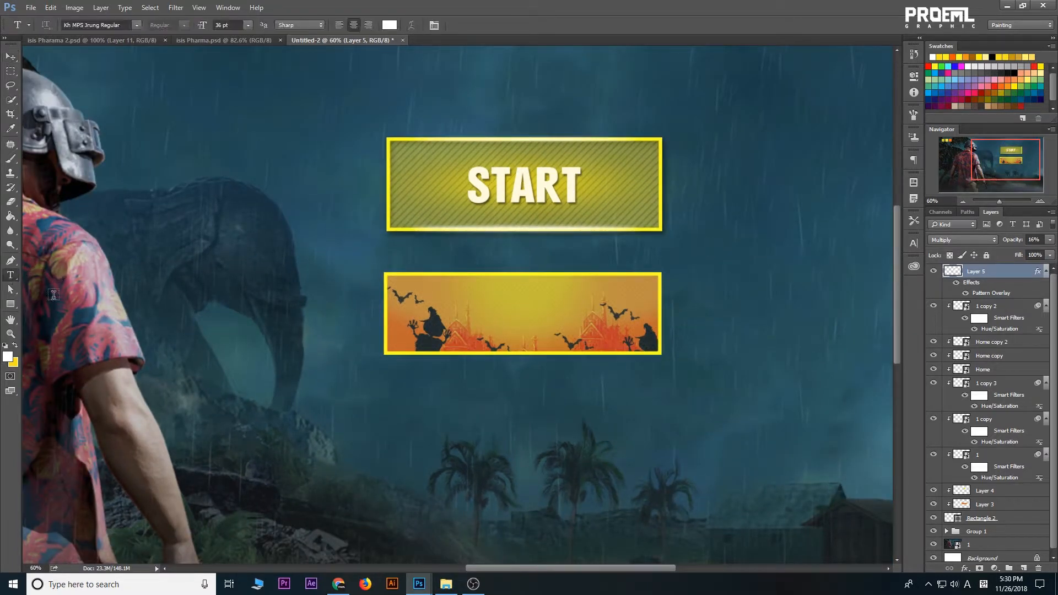
left_click(495, 435)
type("START")
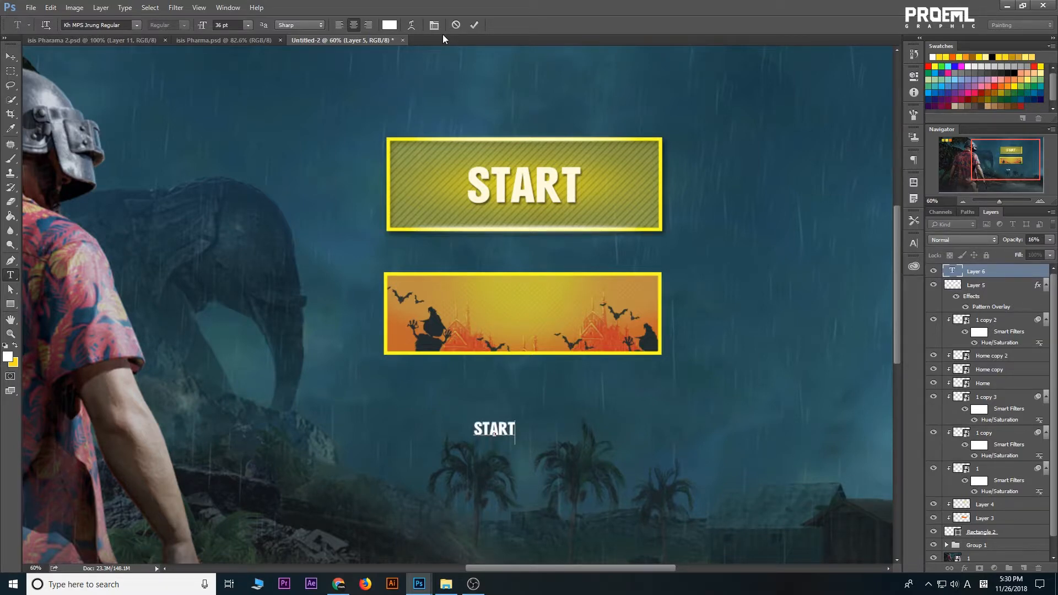
left_click(475, 25)
Enlarge the new START text to about 101.59 pt and centre it inside the Halloween button
scroll(527, 456, "up", 2)
key("ctrl+t")
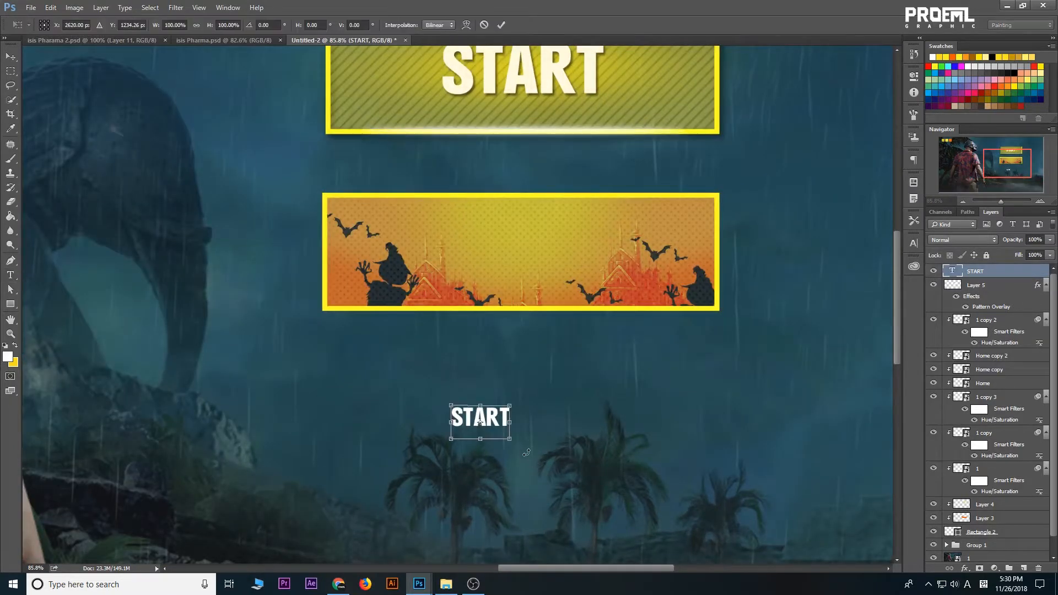
left_click_drag(508, 406, 555, 379)
left_click_drag(516, 411, 539, 258)
mouse_move(581, 231)
left_mouse_down()
mouse_move(594, 223)
mouse_move(597, 233)
mouse_move(604, 219)
mouse_move(587, 249)
left_mouse_up()
left_click(502, 26)
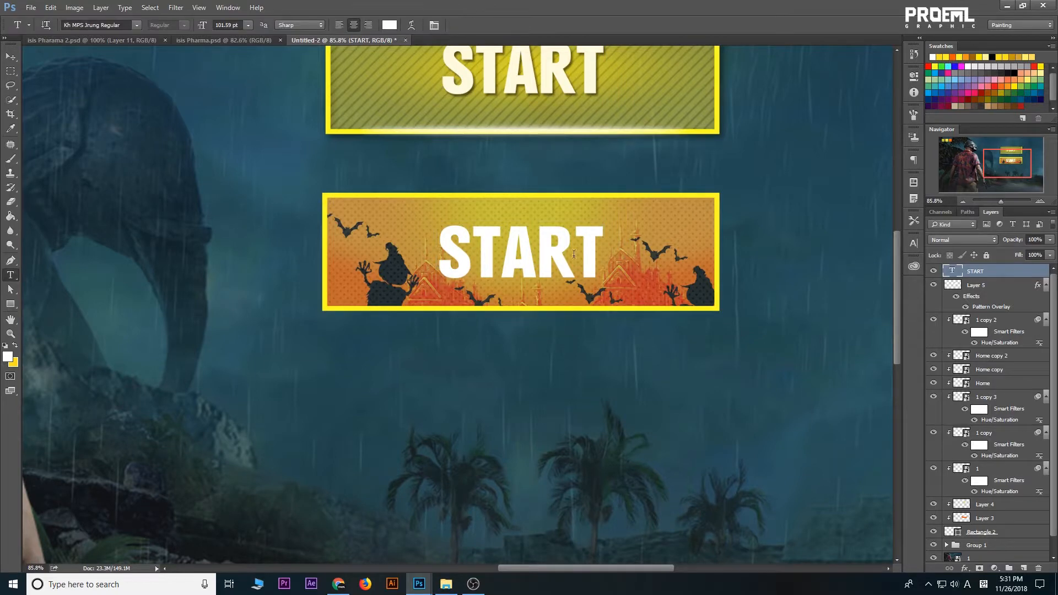
Add a Drop Shadow to the new START text, coloured a darker golden brown based on a hue sampled from the Halloween button
left_click(964, 569)
left_click(717, 346)
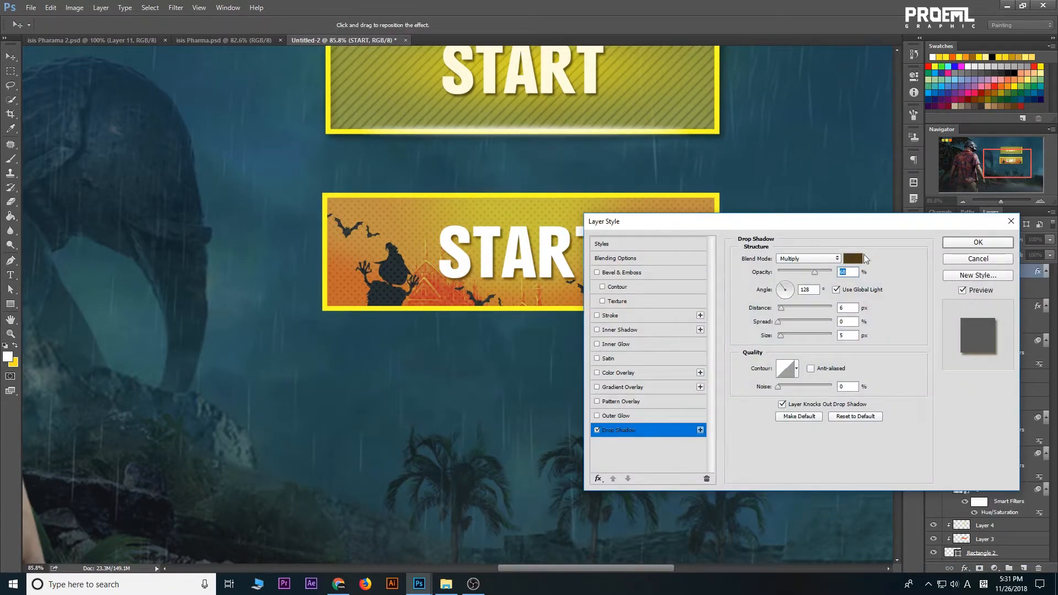
left_click(856, 261)
left_click(559, 301)
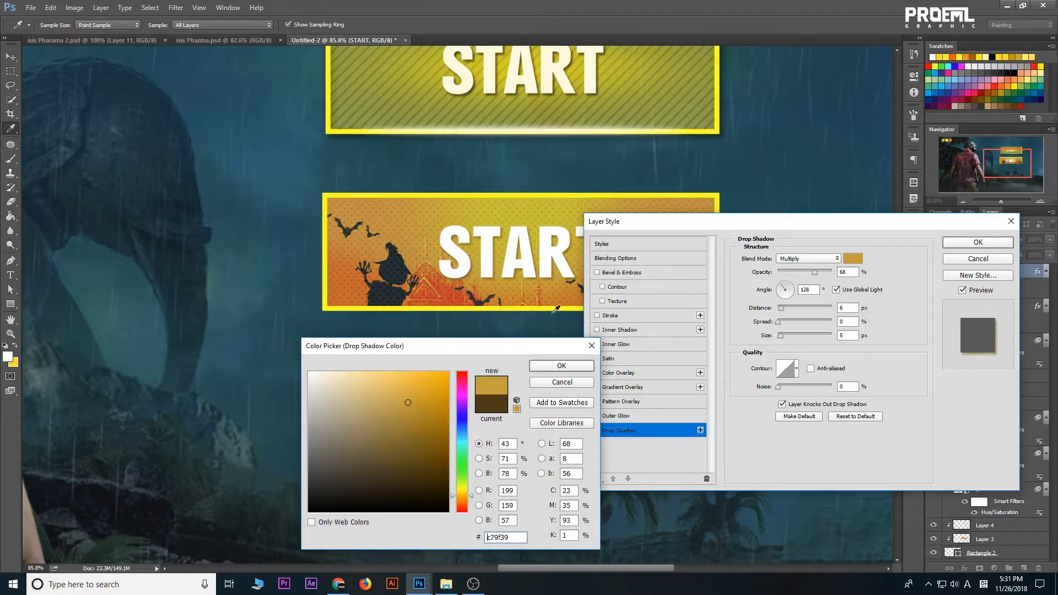
left_click(408, 419)
left_click(562, 366)
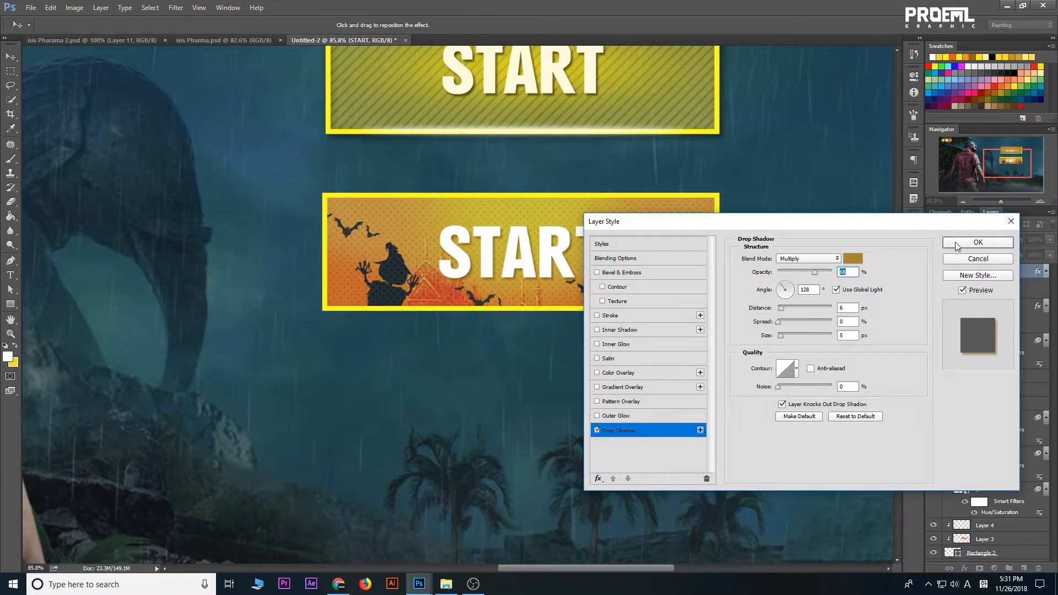
left_click(955, 242)
Change the Halloween button's START text colour to pale cream fdfacf
left_click(915, 244)
left_click(880, 306)
left_click(513, 113)
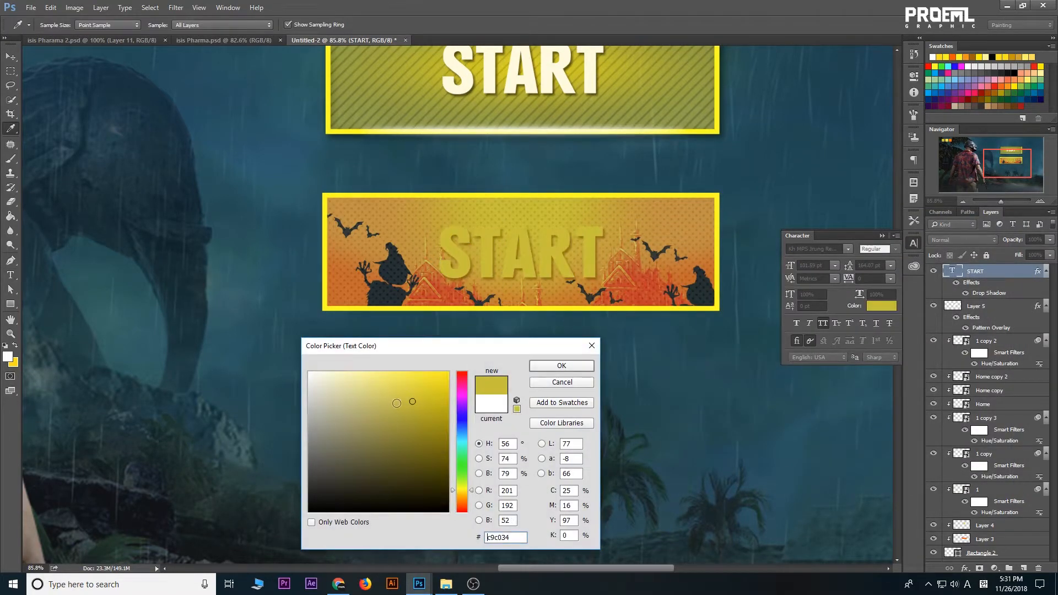
left_click_drag(340, 377, 336, 373)
left_click(562, 365)
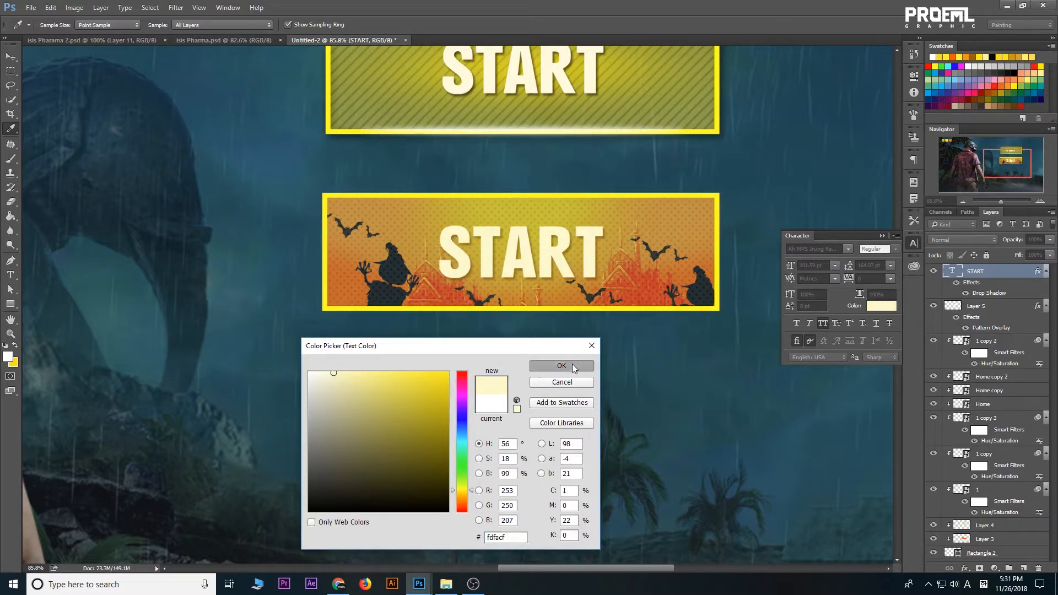
left_click(916, 244)
Fit the whole image in view, select the game artwork layer and lock it completely
right_click(592, 291)
left_click(600, 298)
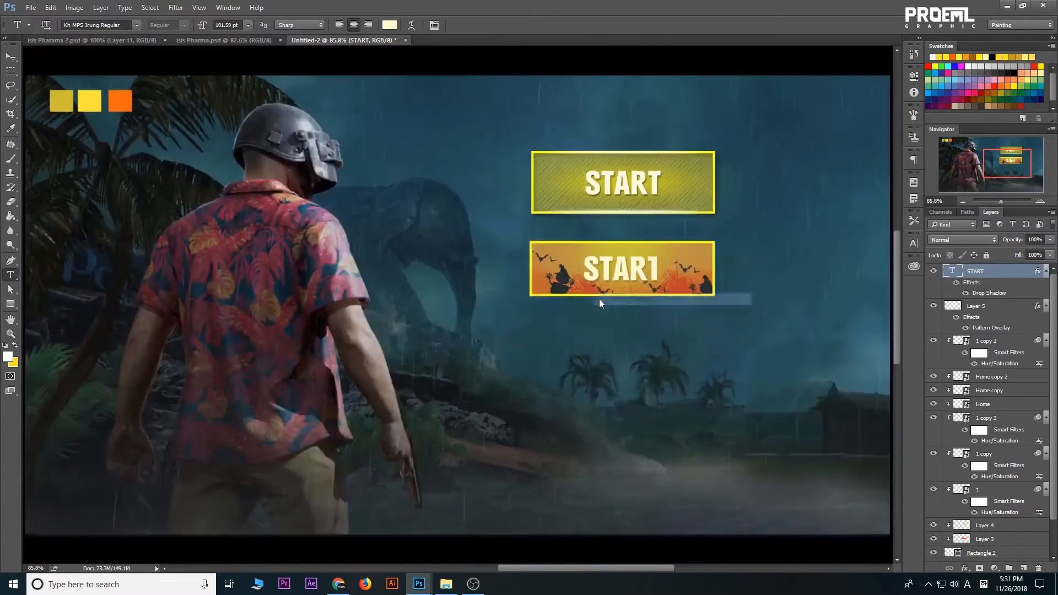
left_click(10, 56)
left_click_drag(814, 313, 844, 350)
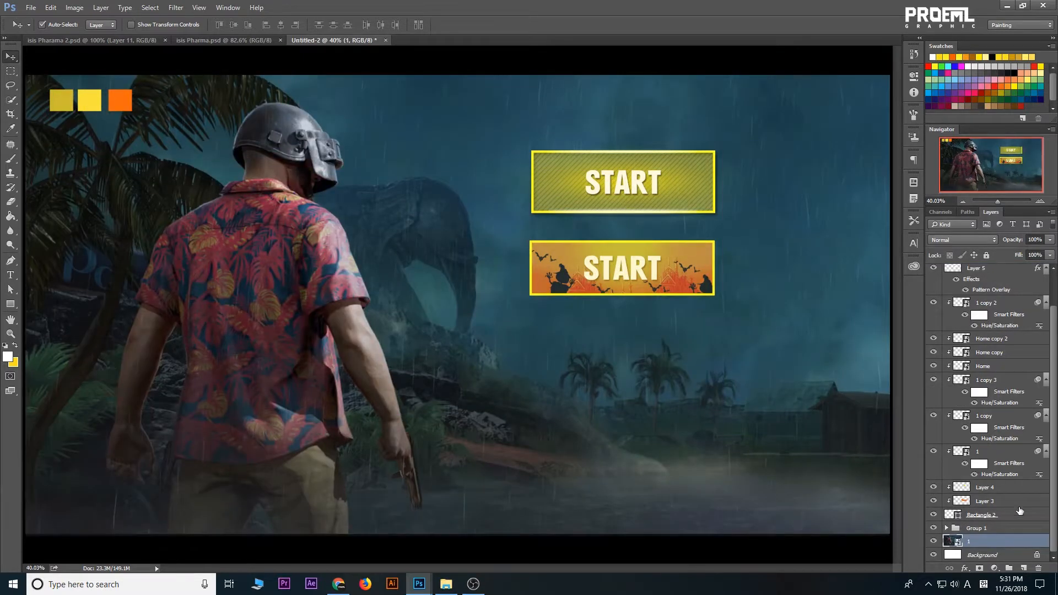
left_click(988, 255)
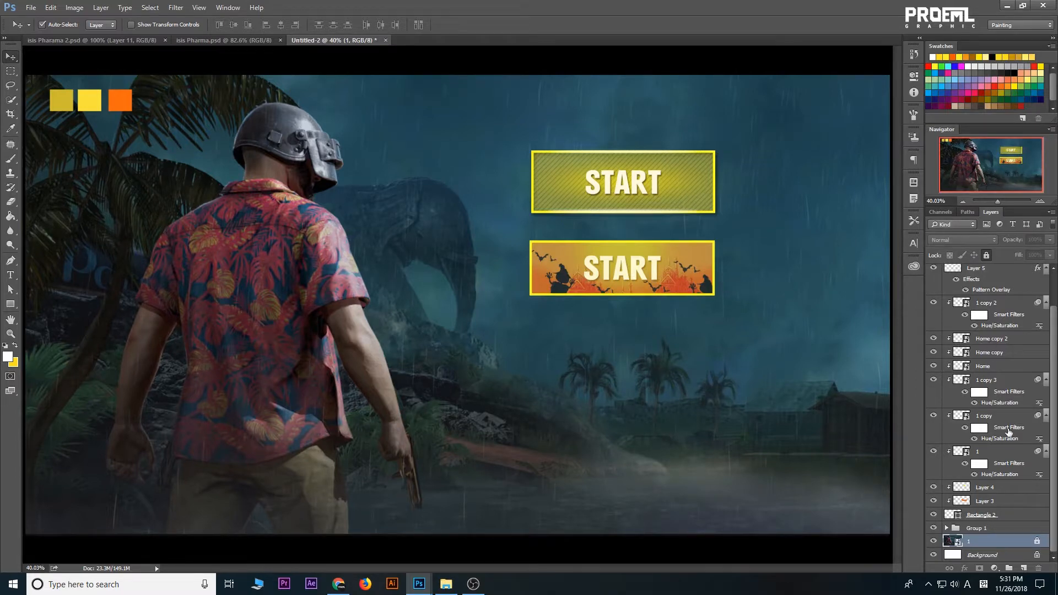
Add a new layer above the Halloween silhouette layer 1 copy 2, directly below the dotted pattern layer
scroll(1013, 346, "up", 2)
left_click(991, 374)
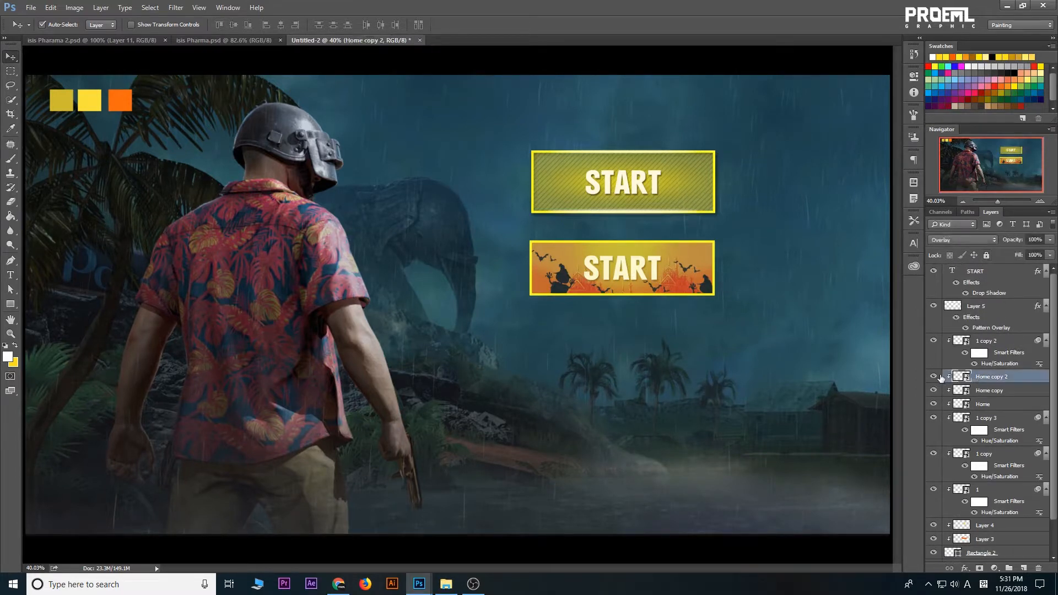
left_click(1000, 343)
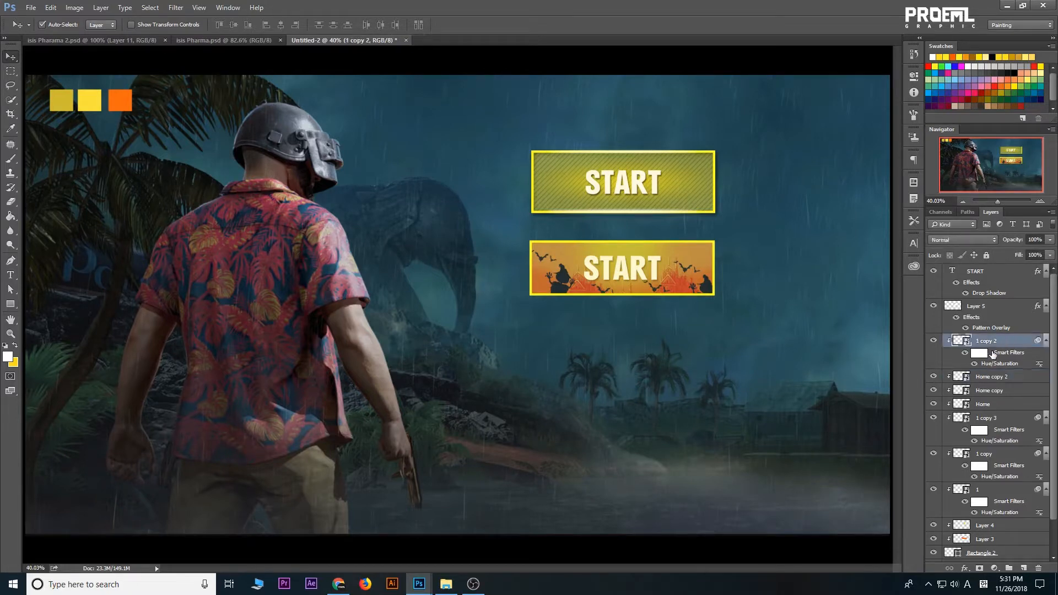
left_click(1023, 568)
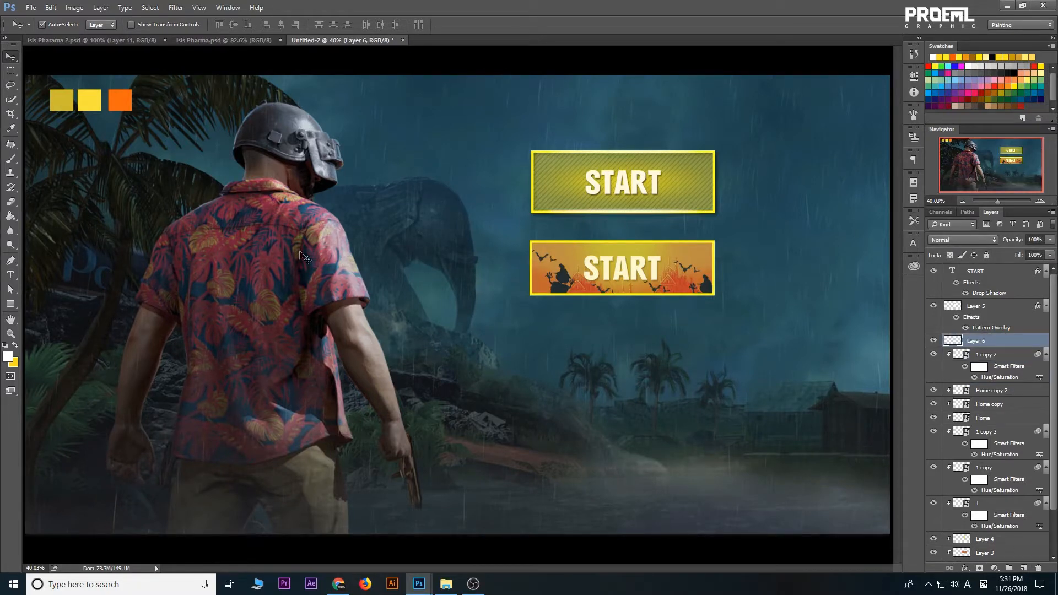
Select a wide ellipse that overlaps the Halloween button's upper part and clip the new layer to the button artwork
left_click_drag(11, 71, 28, 84)
left_click_drag(519, 218, 787, 274)
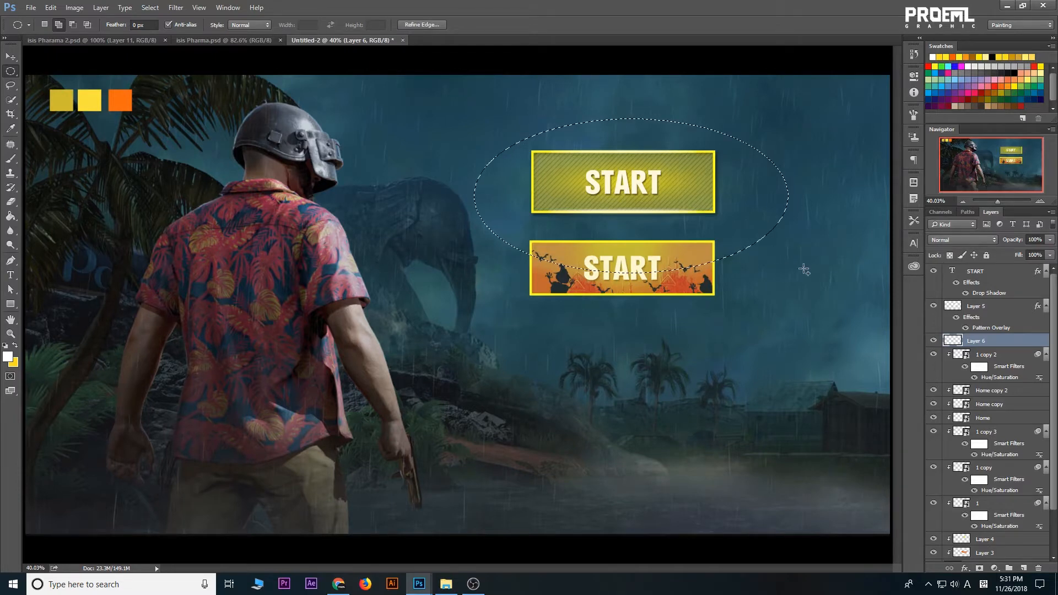
right_click(1018, 347)
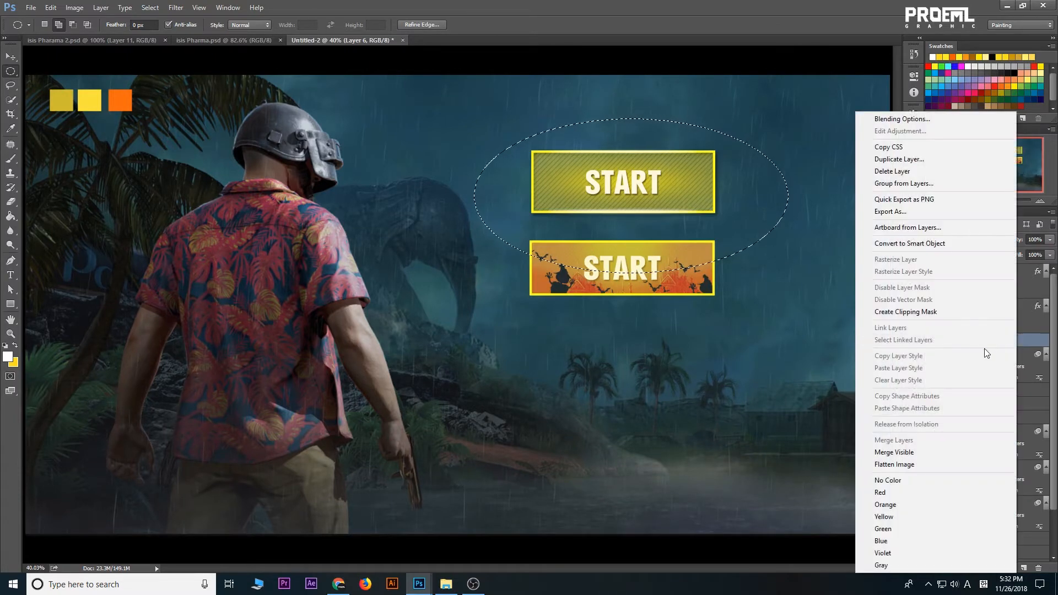
left_click(928, 312)
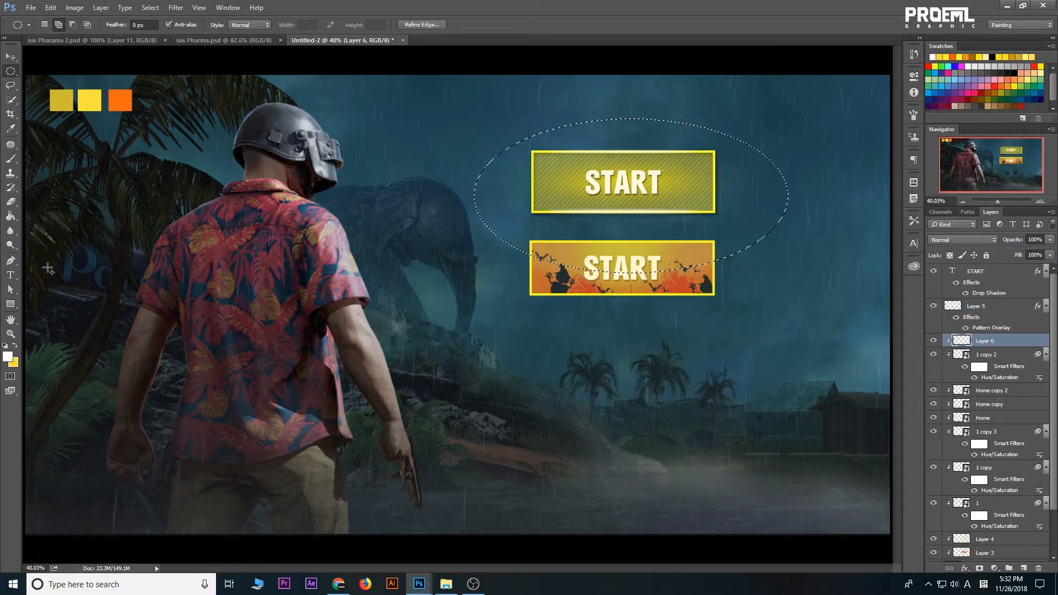
Fill the elliptical selection on the clipped layer with a radial white-to-transparent gradient highlight and deselect
left_click(10, 217)
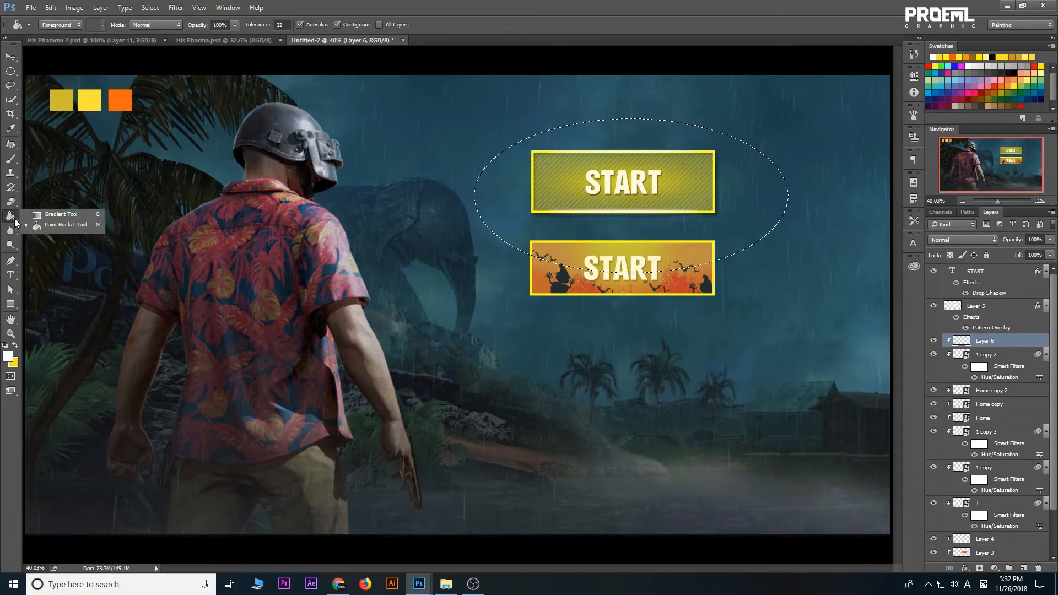
left_click(40, 215)
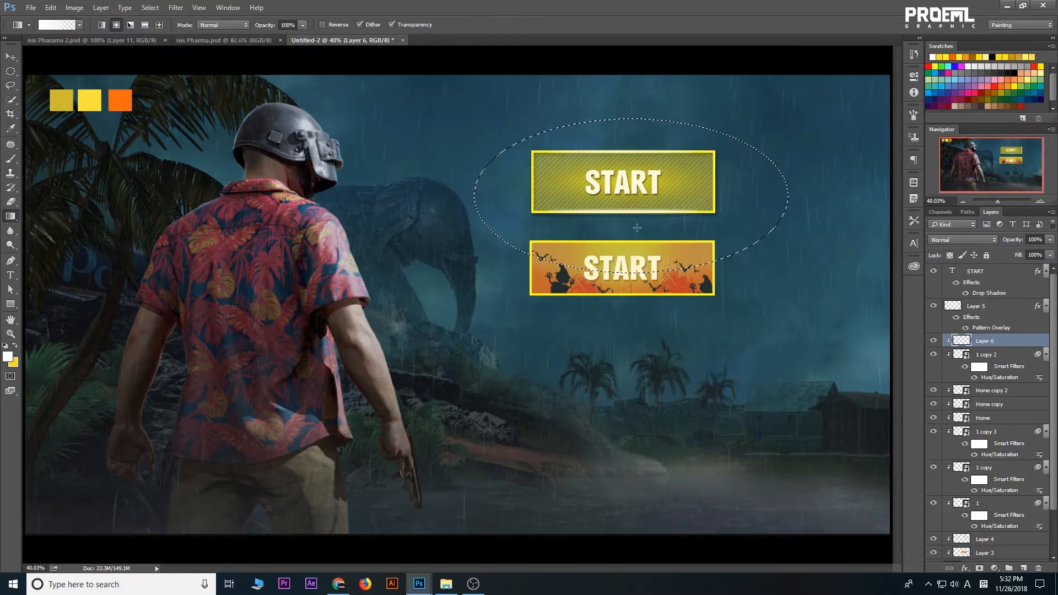
left_click_drag(741, 307, 617, 229)
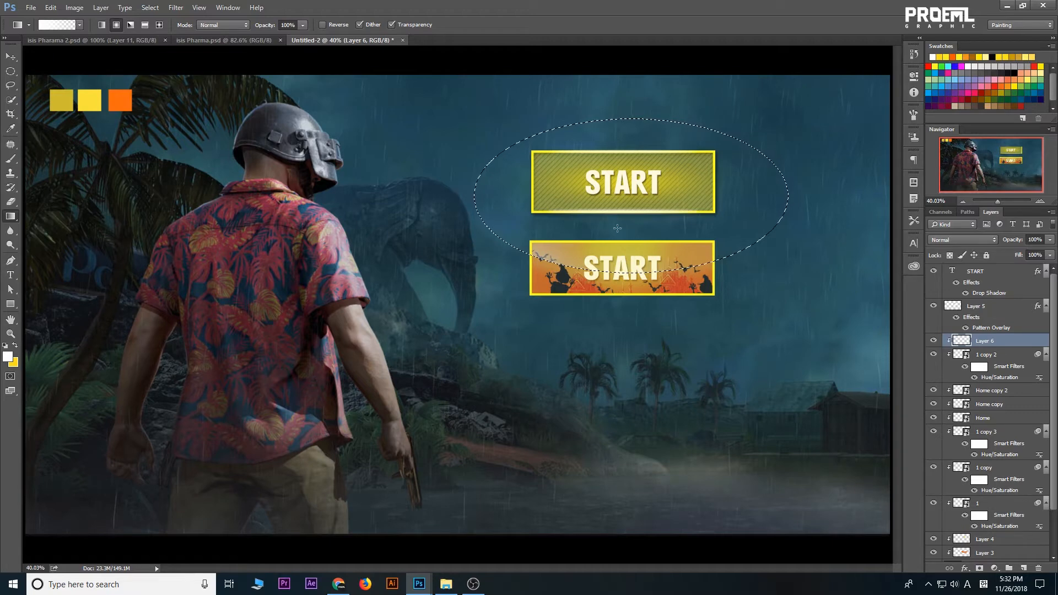
mouse_move(543, 229)
left_mouse_down()
mouse_move(590, 273)
mouse_move(564, 269)
mouse_move(613, 289)
left_mouse_up()
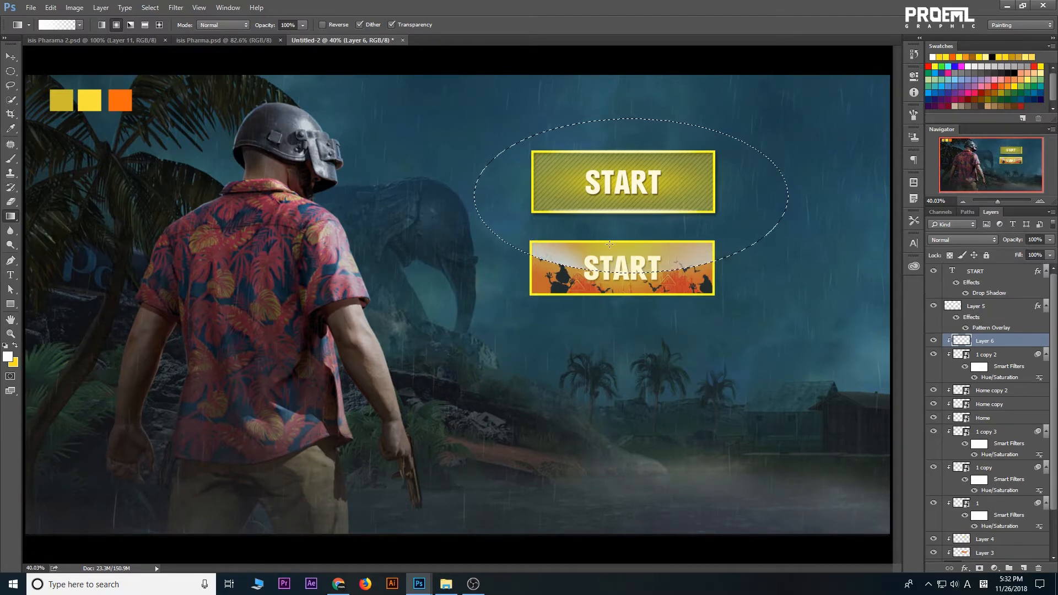
key("ctrl+d")
Set the highlight layer's blend mode to Overlay and its opacity to 44%
left_click(958, 240)
left_click(959, 349)
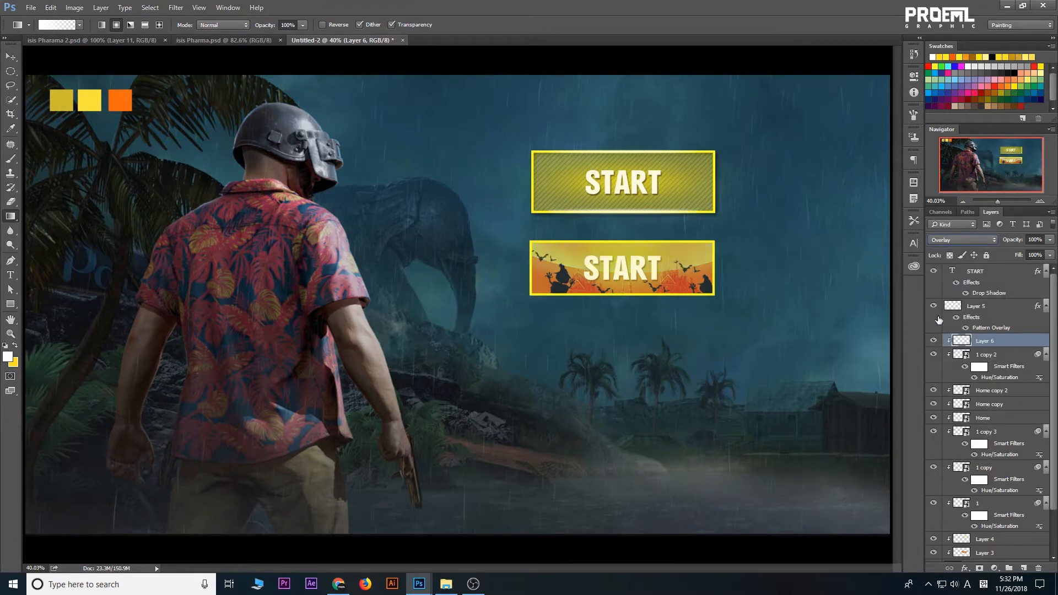
left_click(1048, 242)
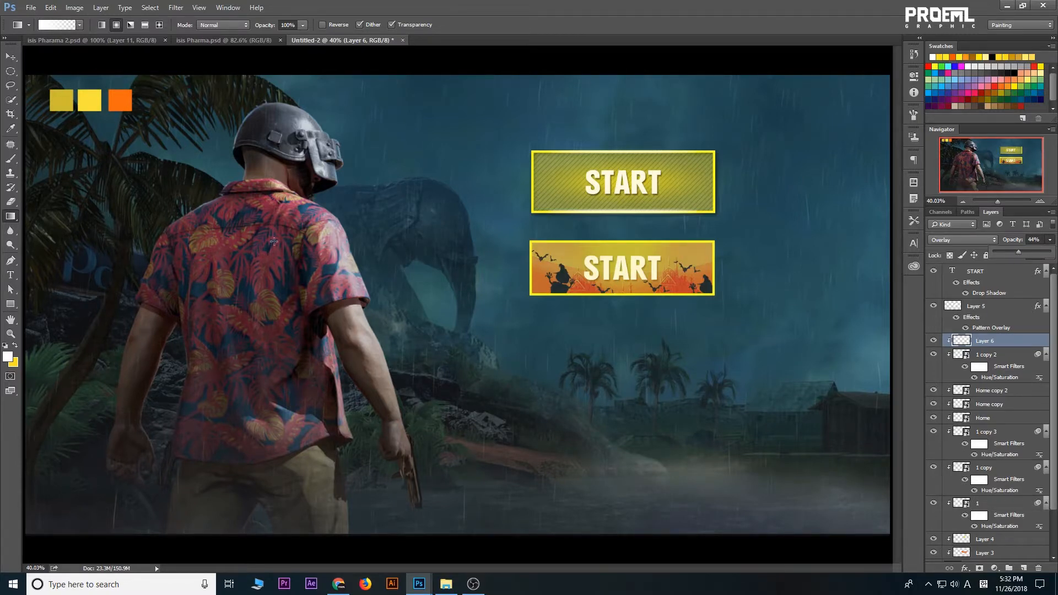
Duplicate the Halloween button's highlight layer, Layer 6, and shift the copy slightly downward
left_click(10, 56)
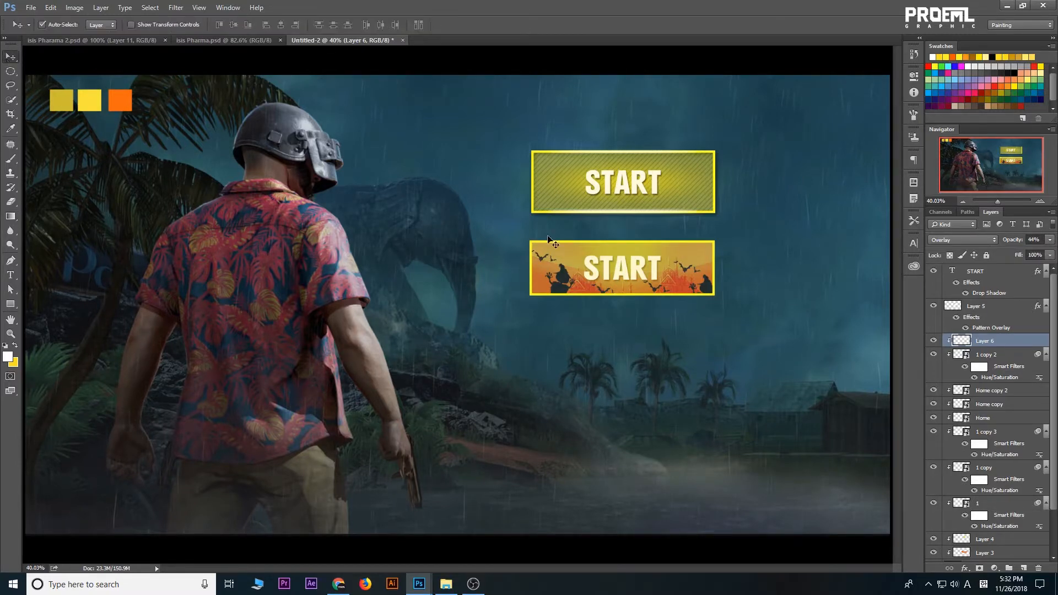
right_click(993, 340)
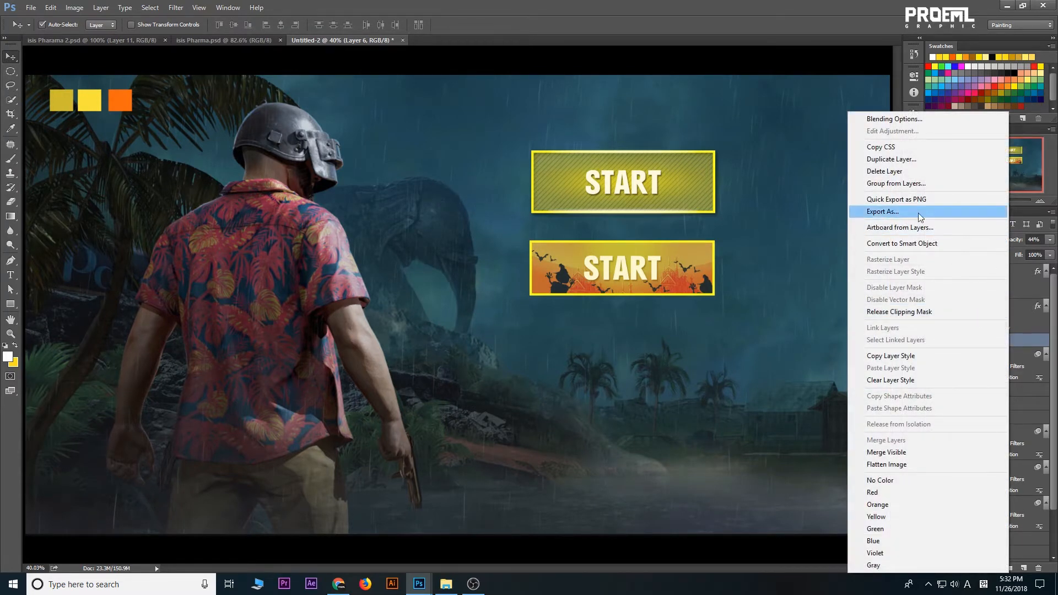
left_click(904, 159)
left_click(628, 179)
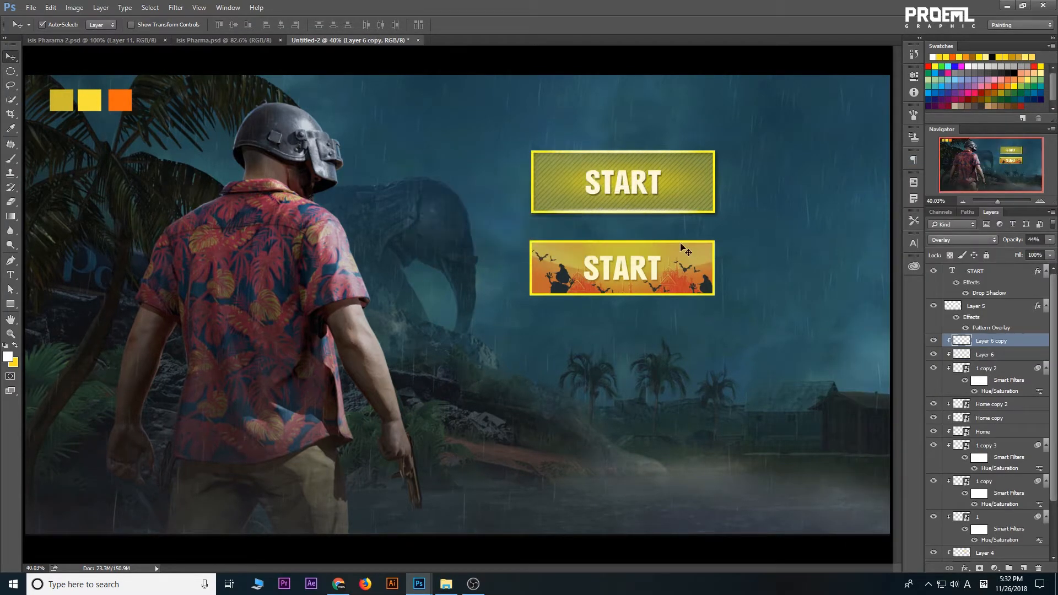
scroll(680, 243, "up", 5)
key("ctrl+t")
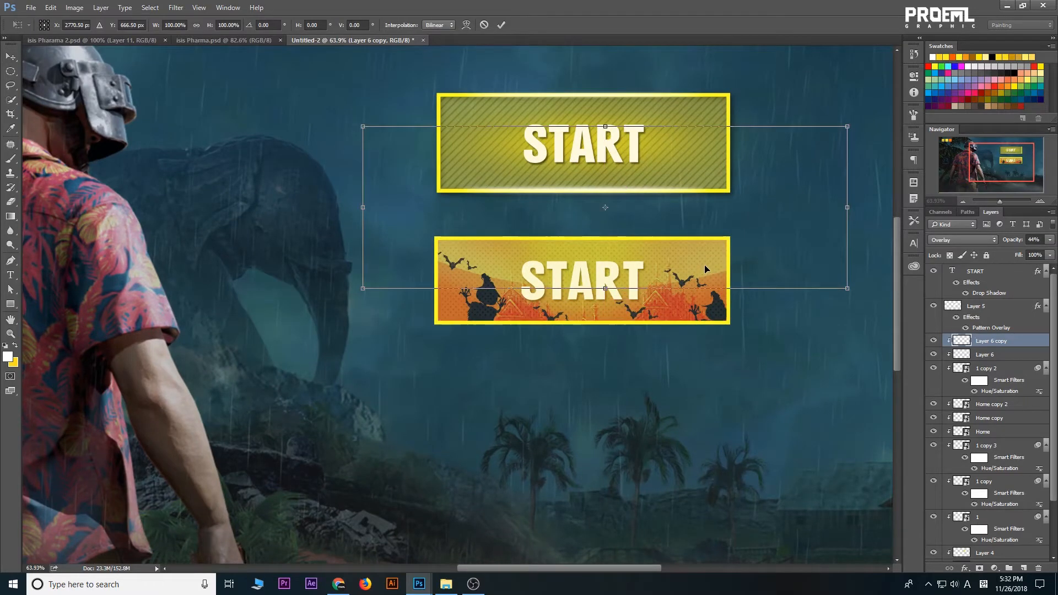
scroll(706, 269, "up", 2)
left_click_drag(706, 264, 690, 283)
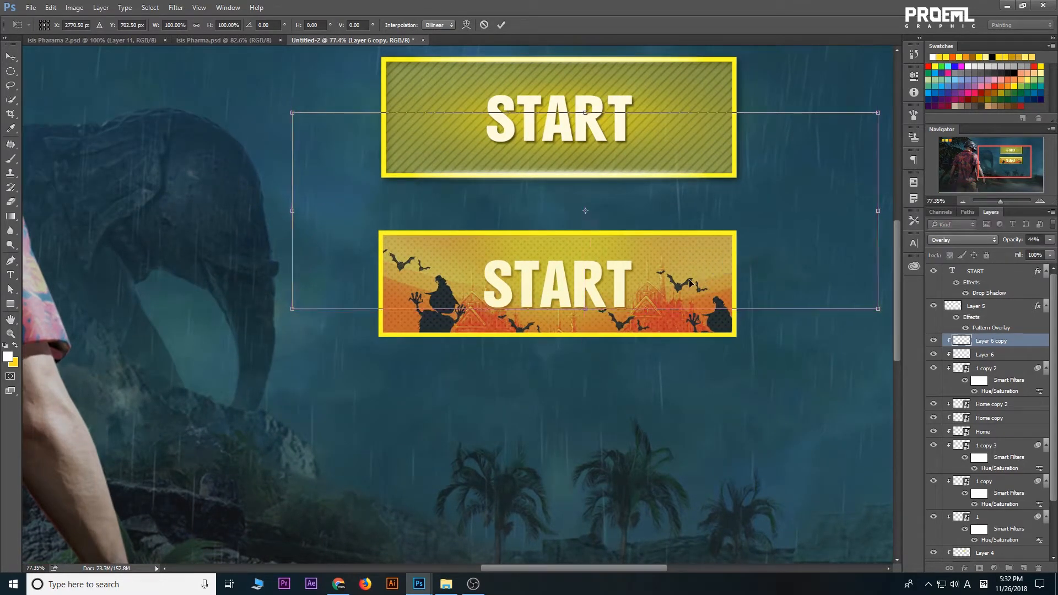
left_click(502, 25)
Set the opacity of the Layer 6 copy highlight to 72%
scroll(616, 278, "up", 3)
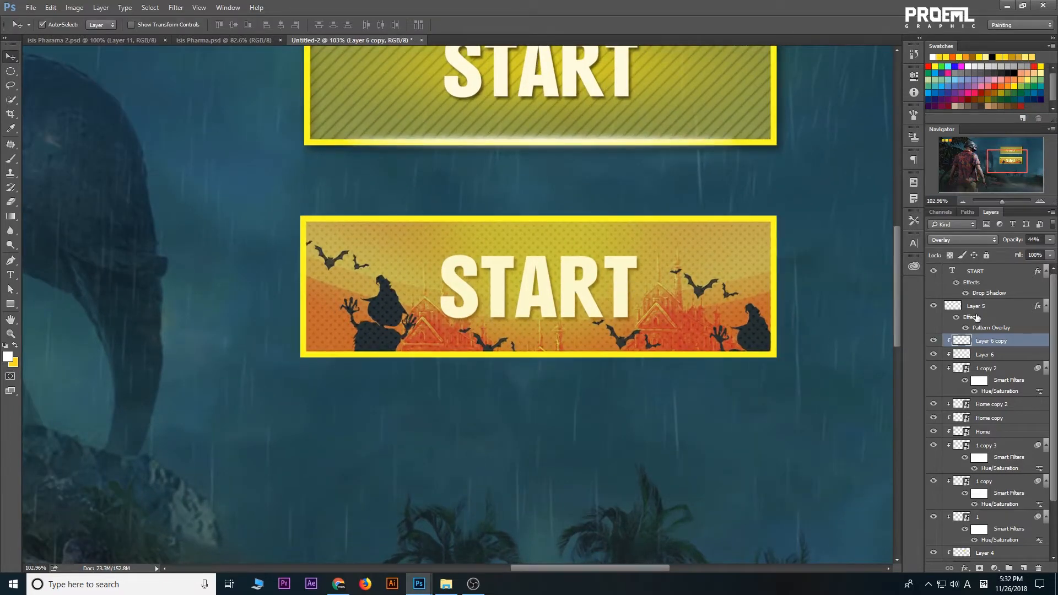
left_click(1050, 240)
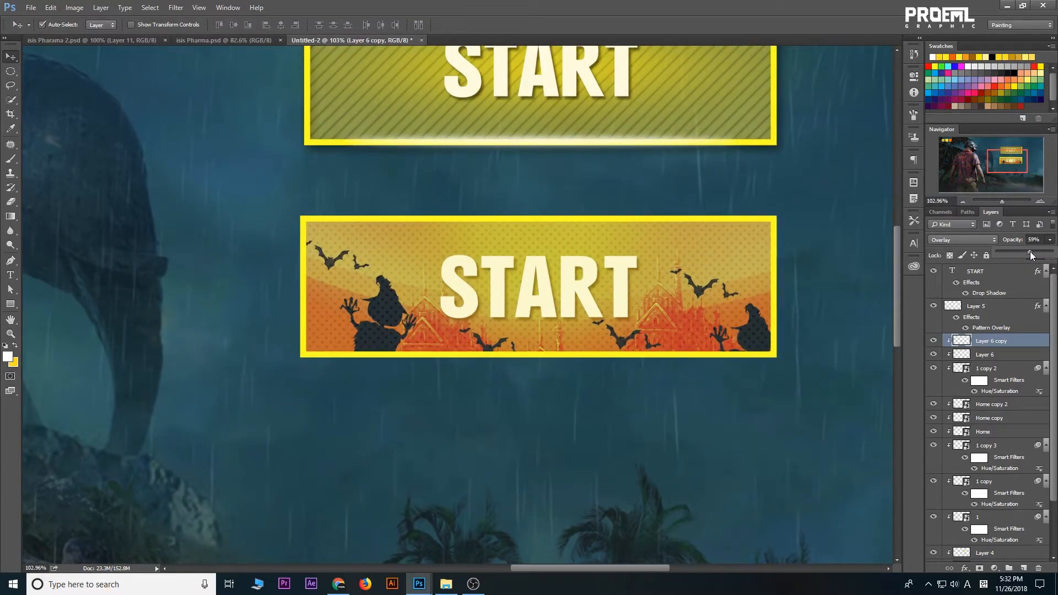
left_click_drag(1030, 252, 1037, 252)
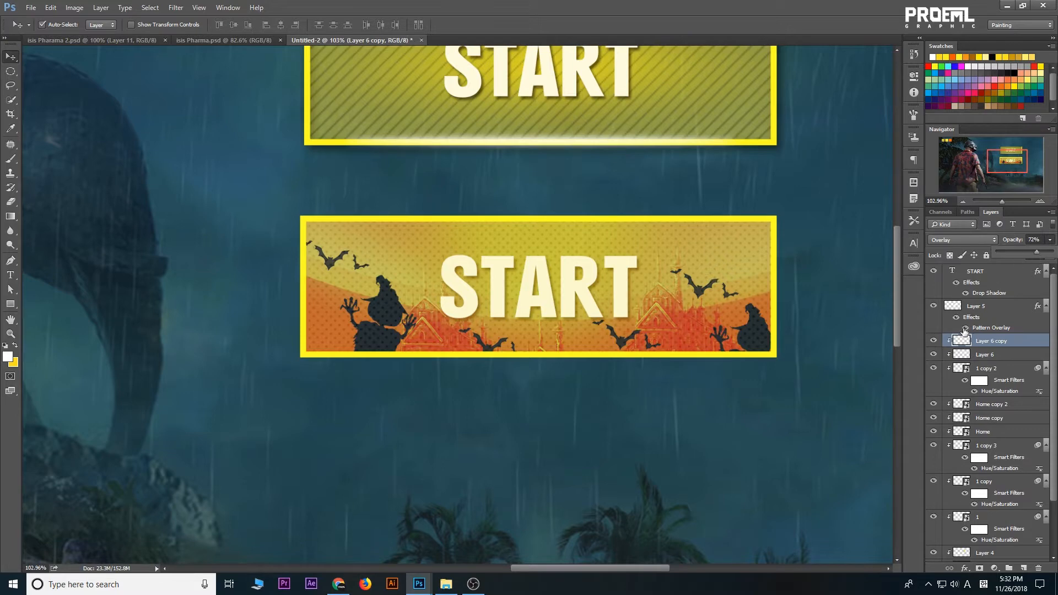
Duplicate Layer 6 copy and move the new highlight farther down over the Halloween button
right_click(1008, 343)
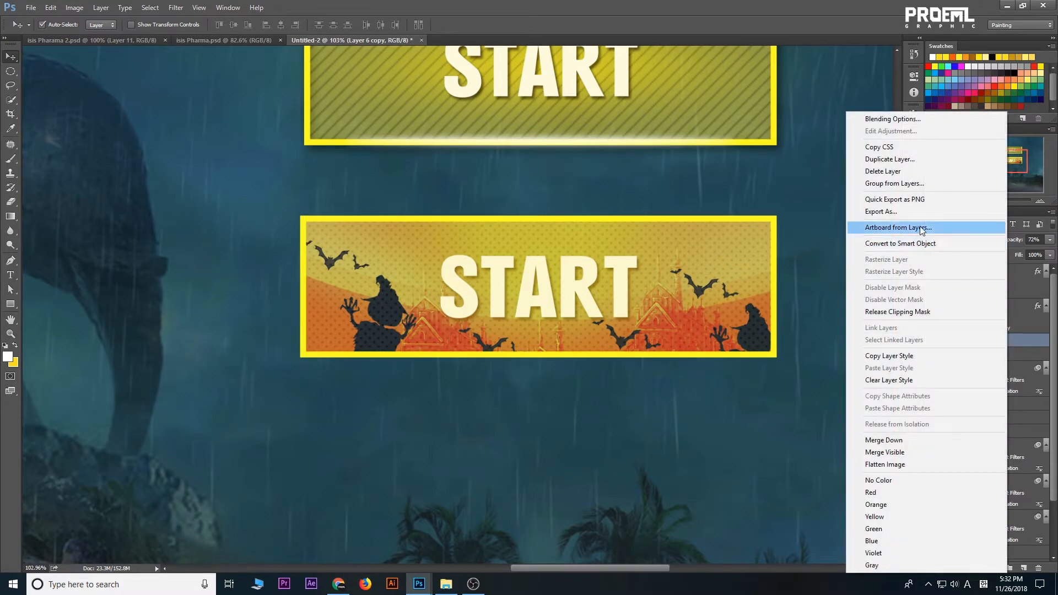
left_click(898, 161)
left_click(628, 182)
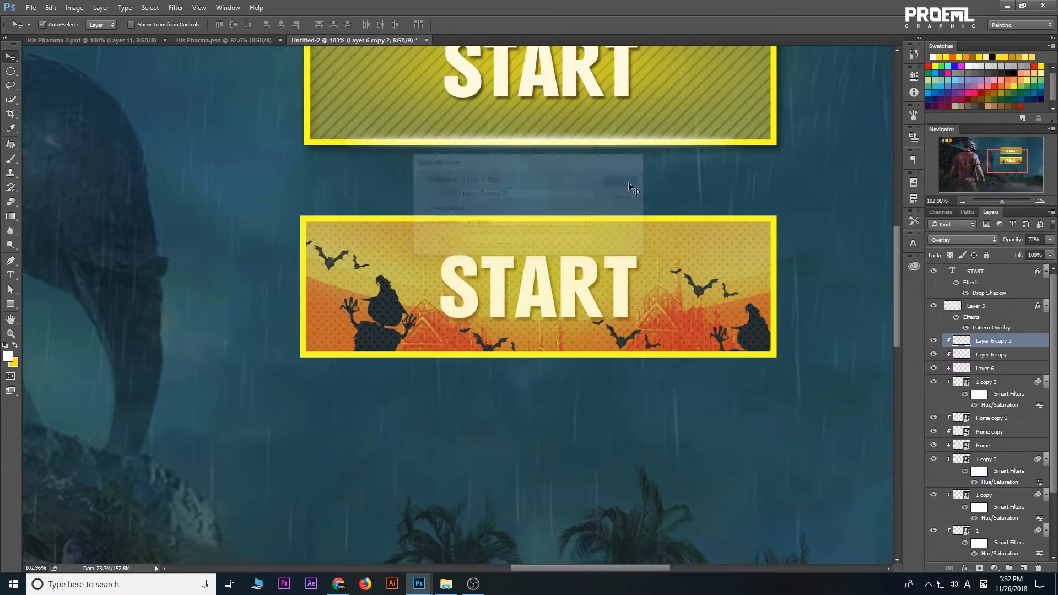
key("ctrl+t")
left_click_drag(722, 275, 721, 298)
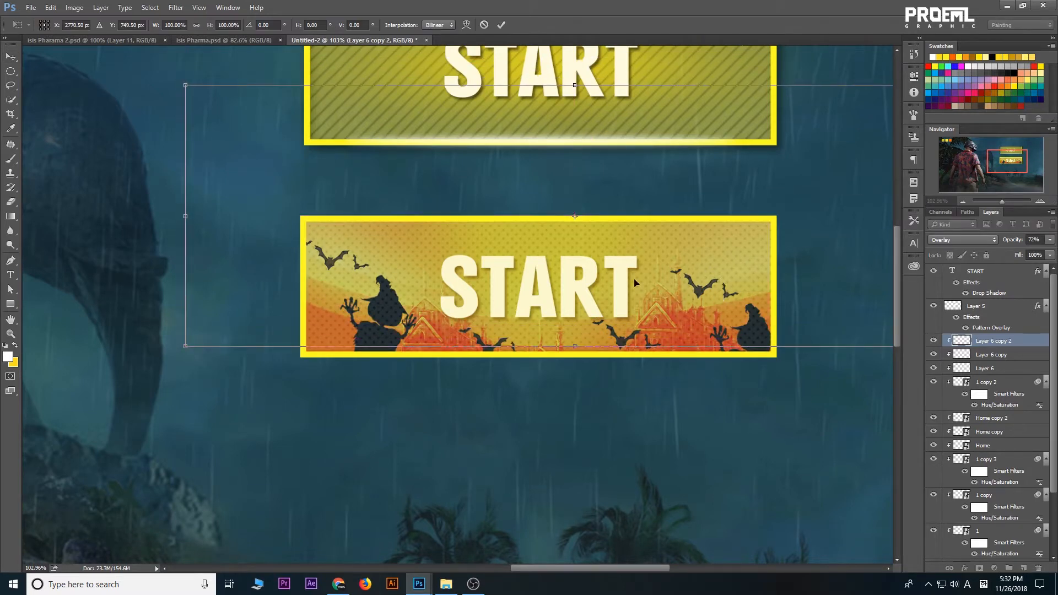
left_click(501, 25)
Raise the original Layer 6 highlight's opacity to 86% and deselect the layer
right_click(518, 221)
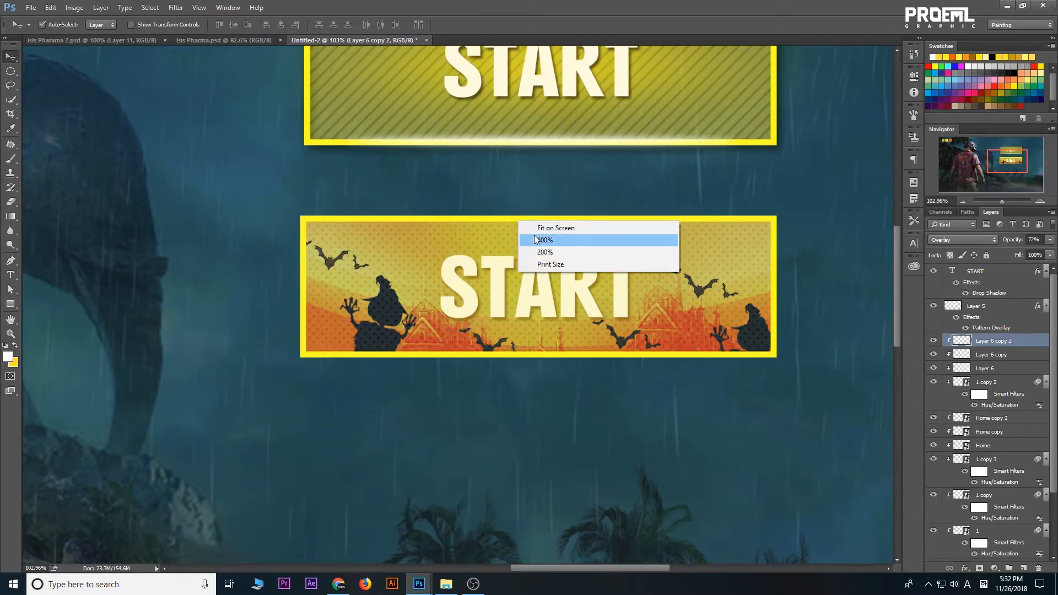
left_click(538, 228)
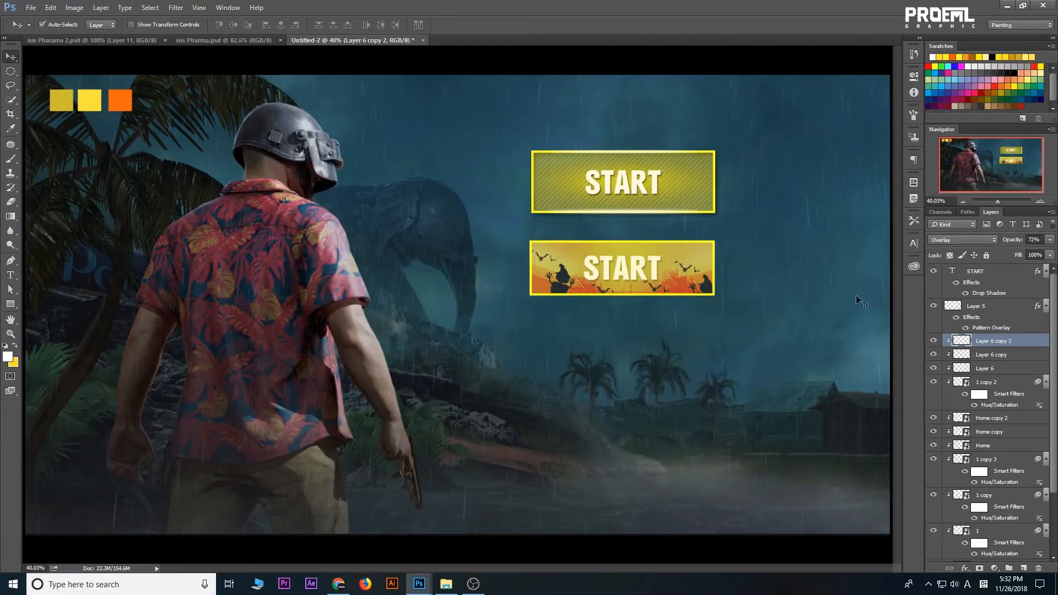
left_click(1050, 241)
left_click(1000, 368)
left_click(1049, 240)
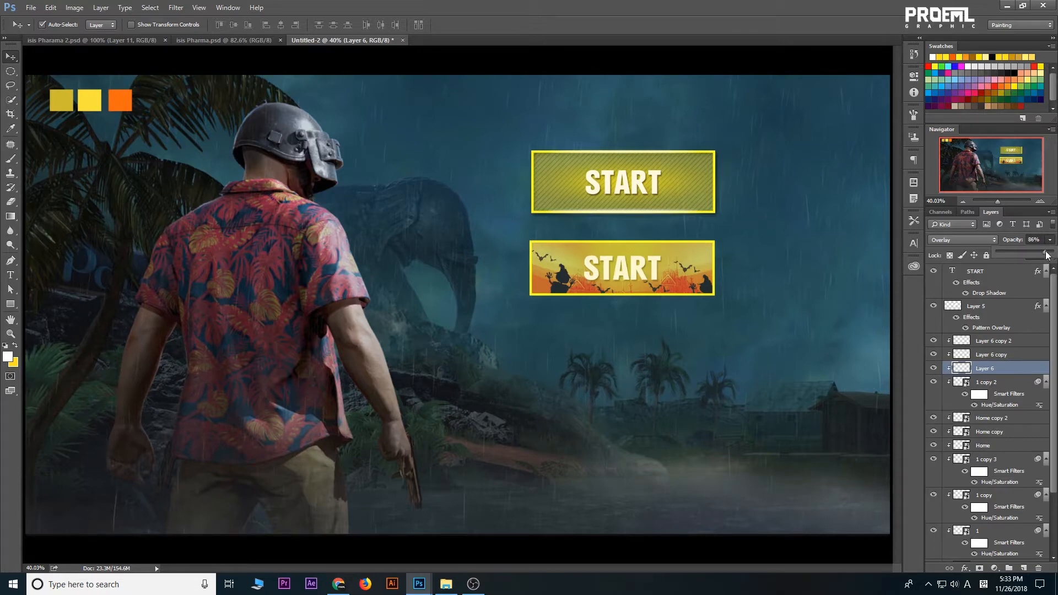
left_click(838, 287)
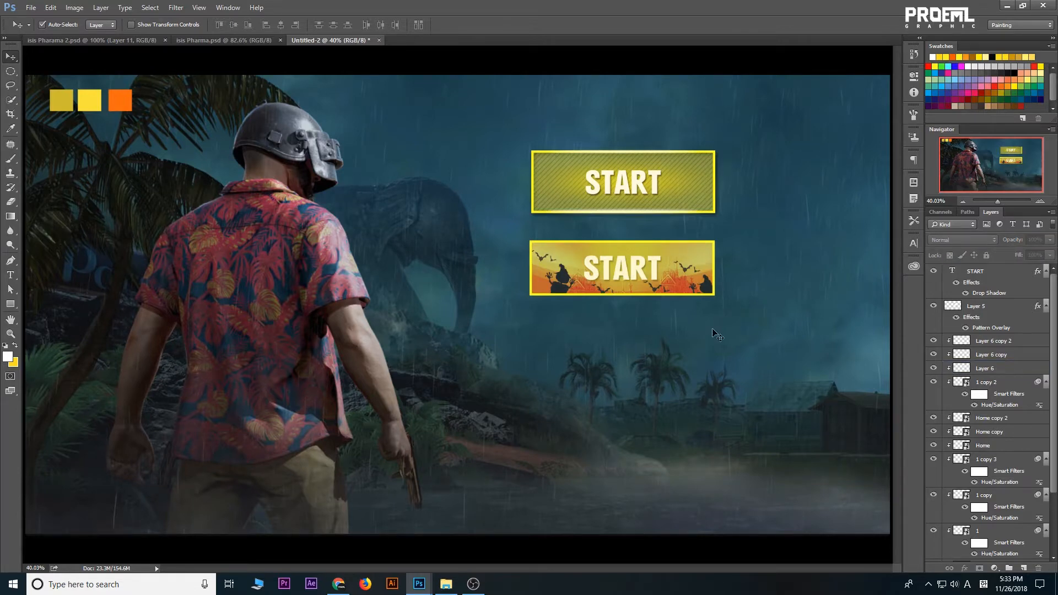
Select both START buttons together, move them lower and slightly toward the character, and enlarge them to about 107%
left_click_drag(735, 366, 501, 132)
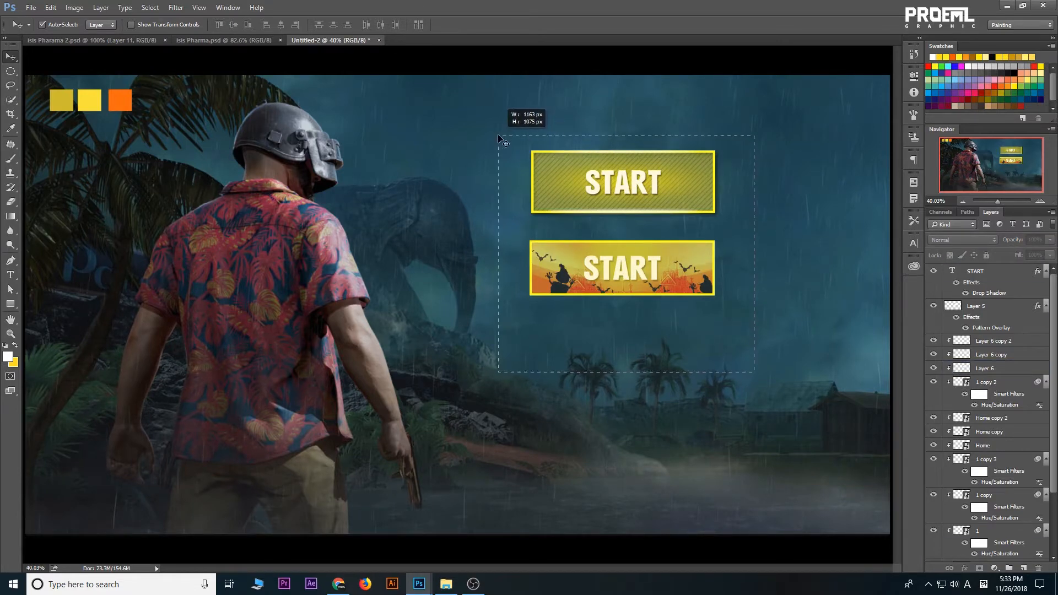
left_click_drag(650, 194, 652, 265)
key("ctrl+t")
left_click_drag(785, 212, 800, 206)
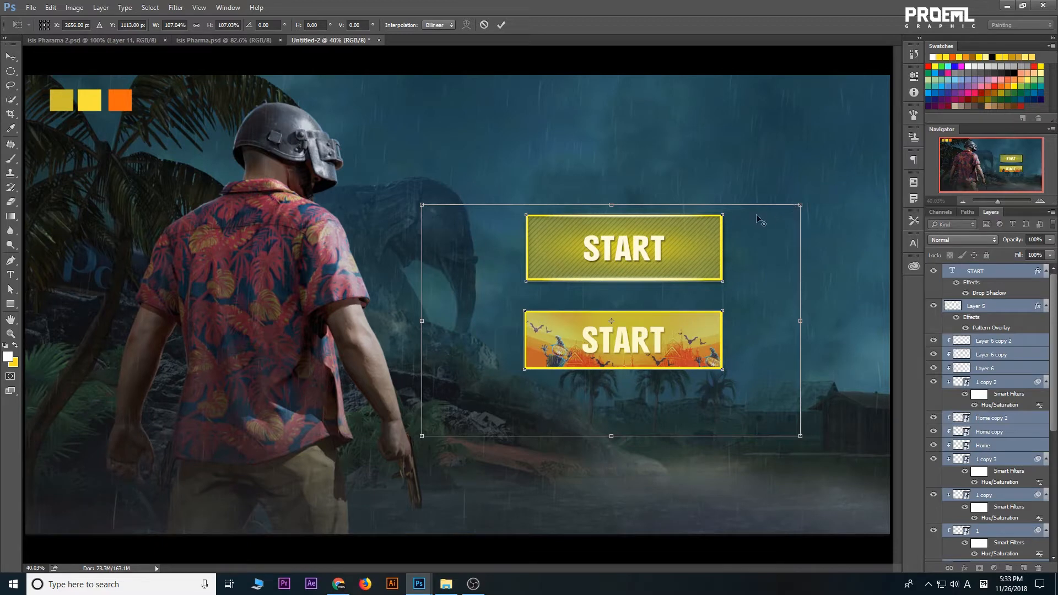
left_click(501, 25)
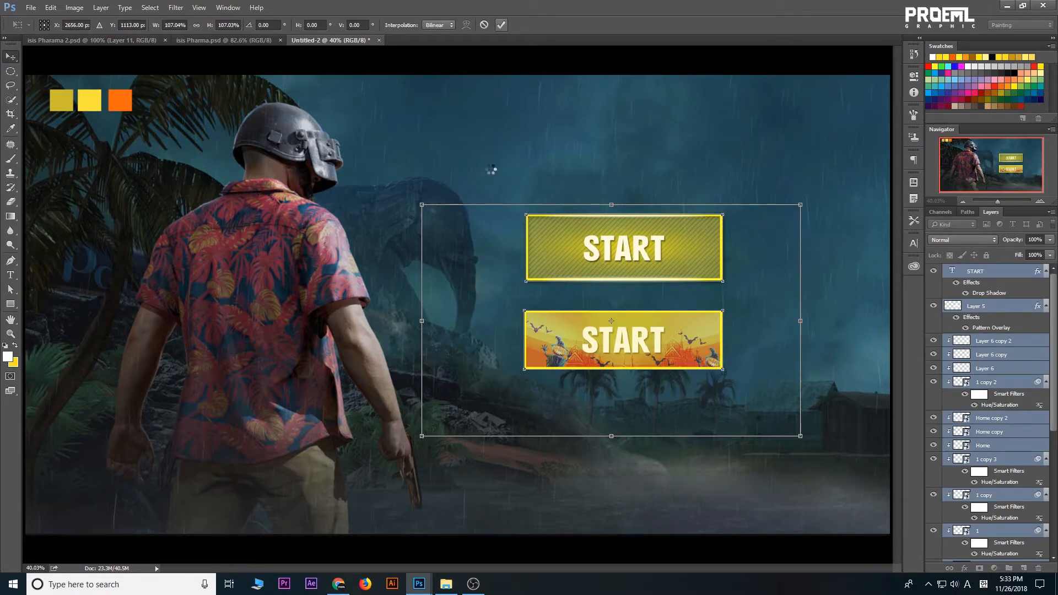
left_click_drag(716, 357, 693, 363)
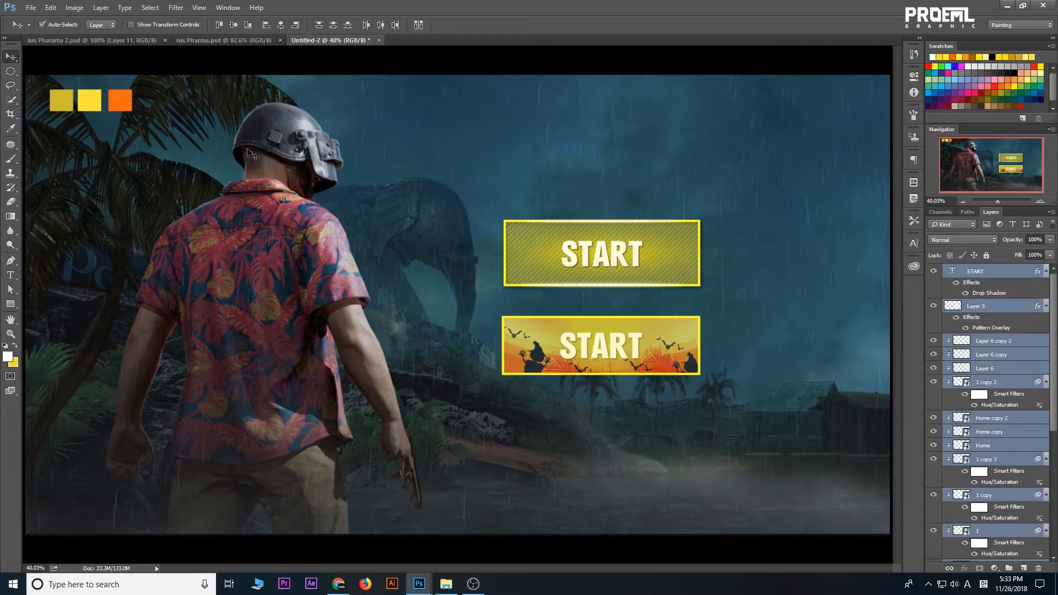
Hide Layer 1, which holds the three colour swatch squares
left_click(133, 104)
left_click(933, 528)
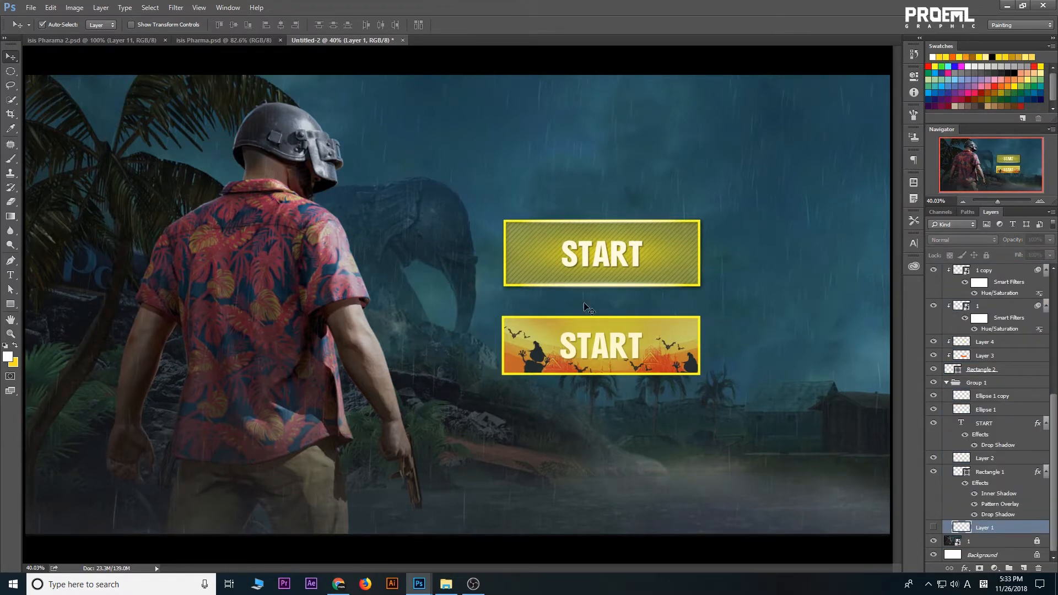
right_click(597, 309)
left_click(609, 307)
Draw an 880 × 288 px rectangle shape above the yellow START button and give it a light yellow fill
left_click(17, 303)
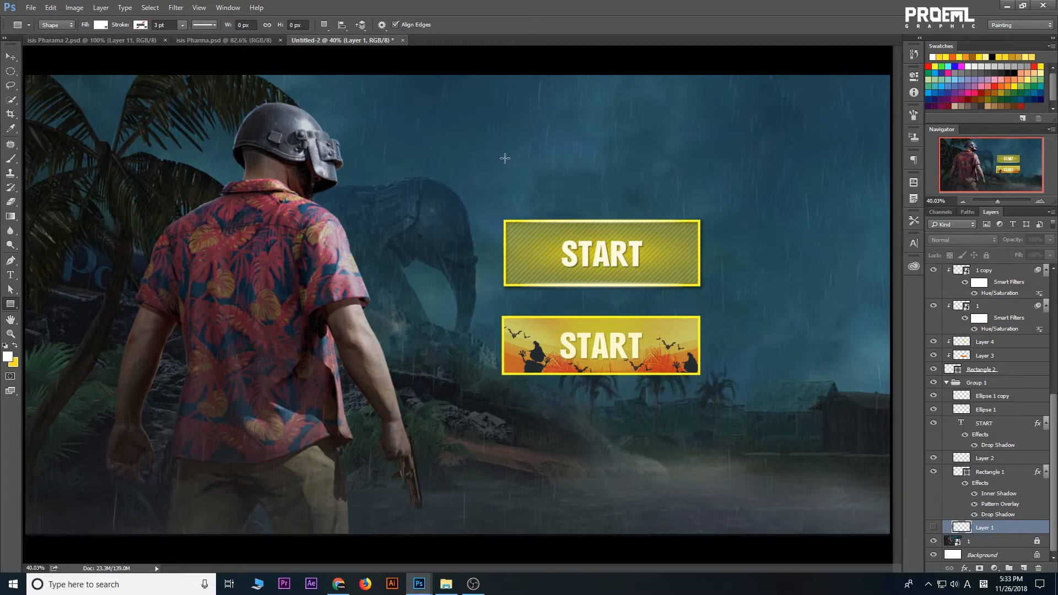
left_click_drag(505, 150, 700, 202)
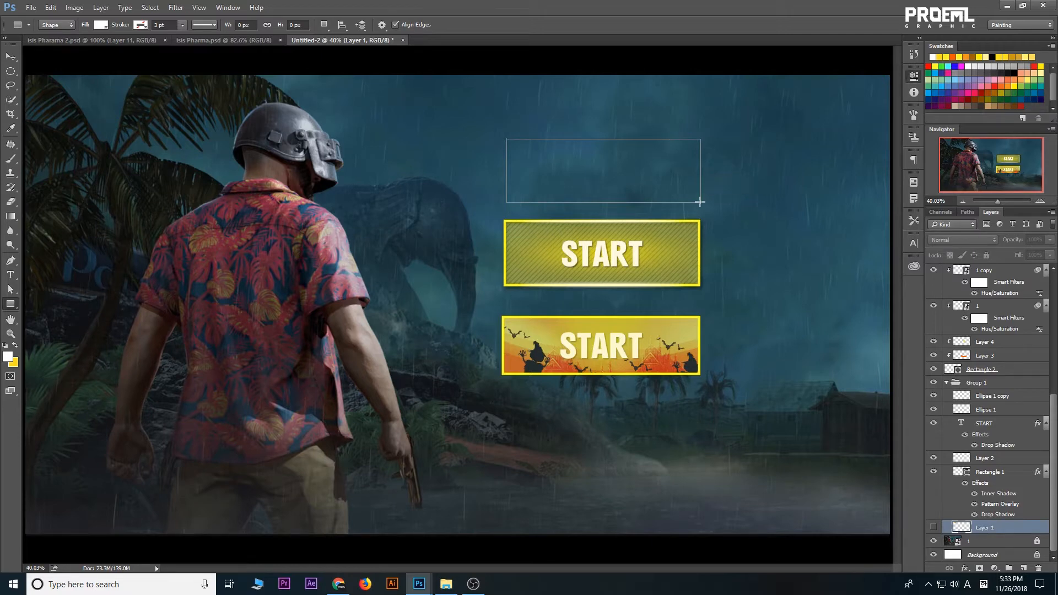
left_click(794, 139)
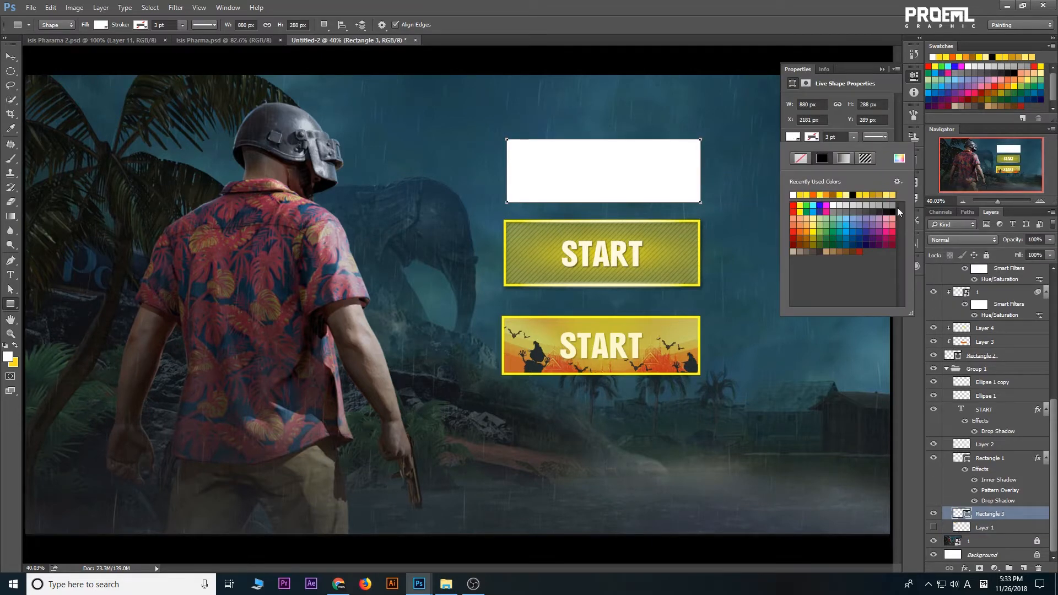
left_click(874, 194)
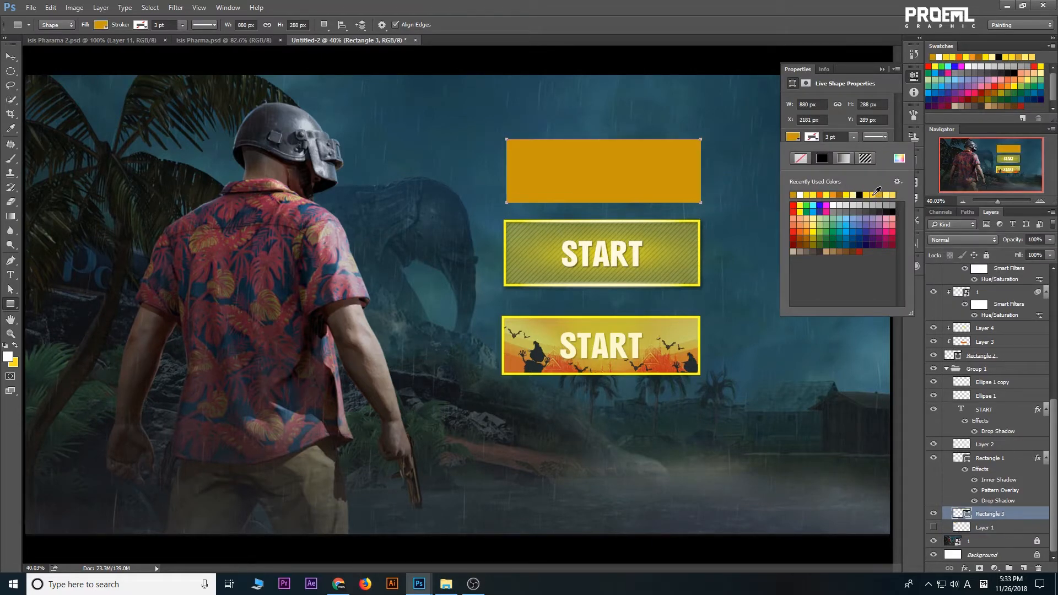
left_click(892, 195)
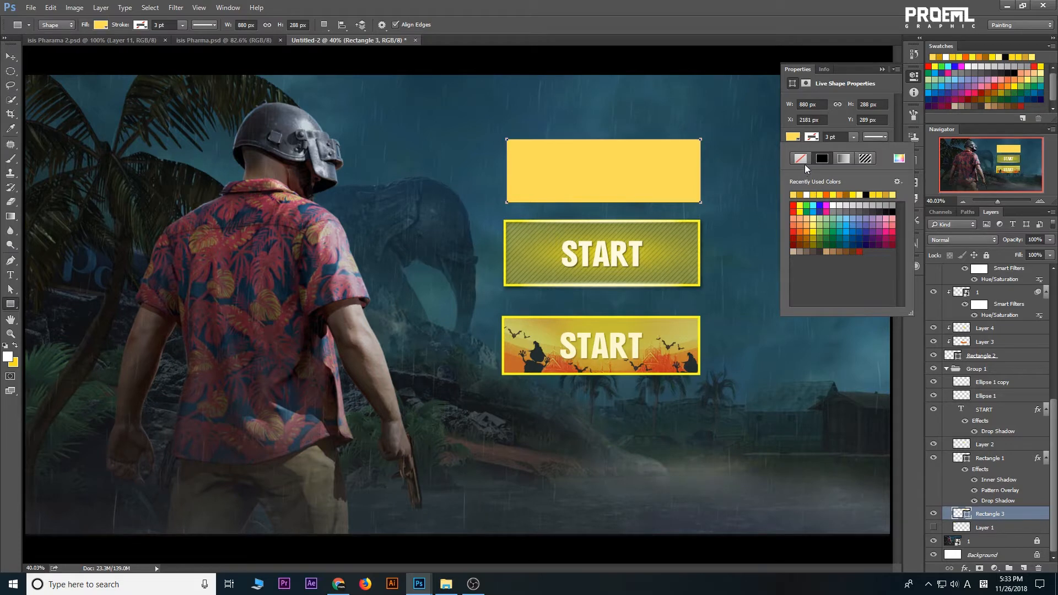
Change the new rectangle's fill to golden orange and give it a bright yellow stroke
left_click(836, 194)
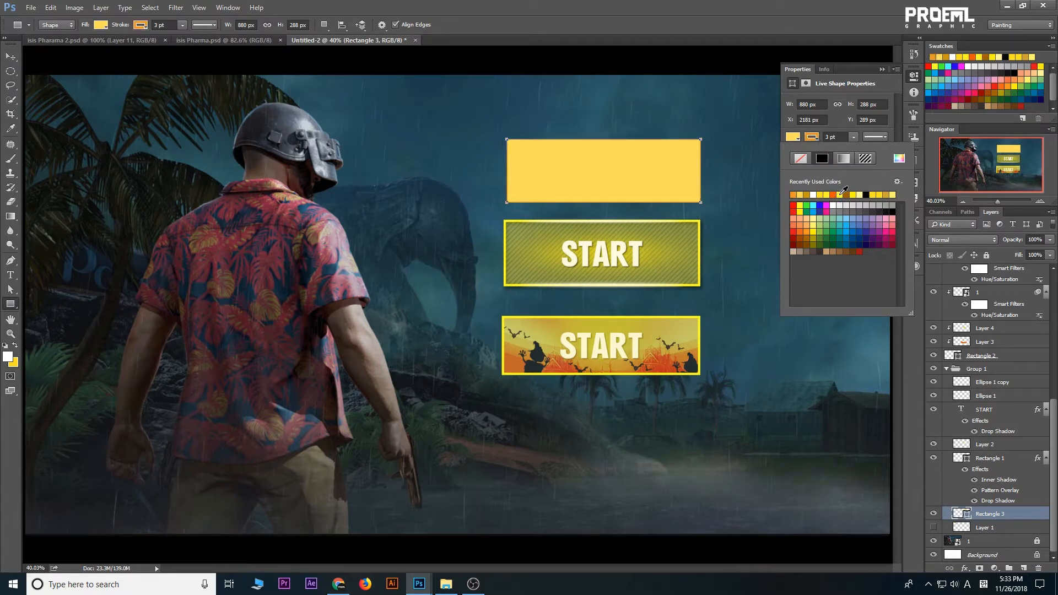
left_click(820, 196)
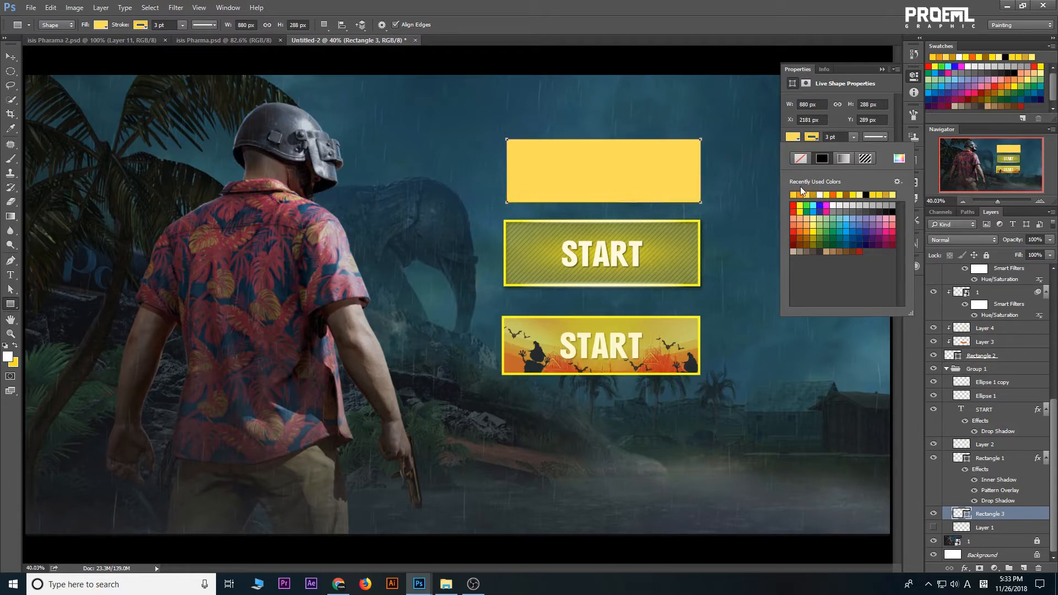
left_click(801, 195)
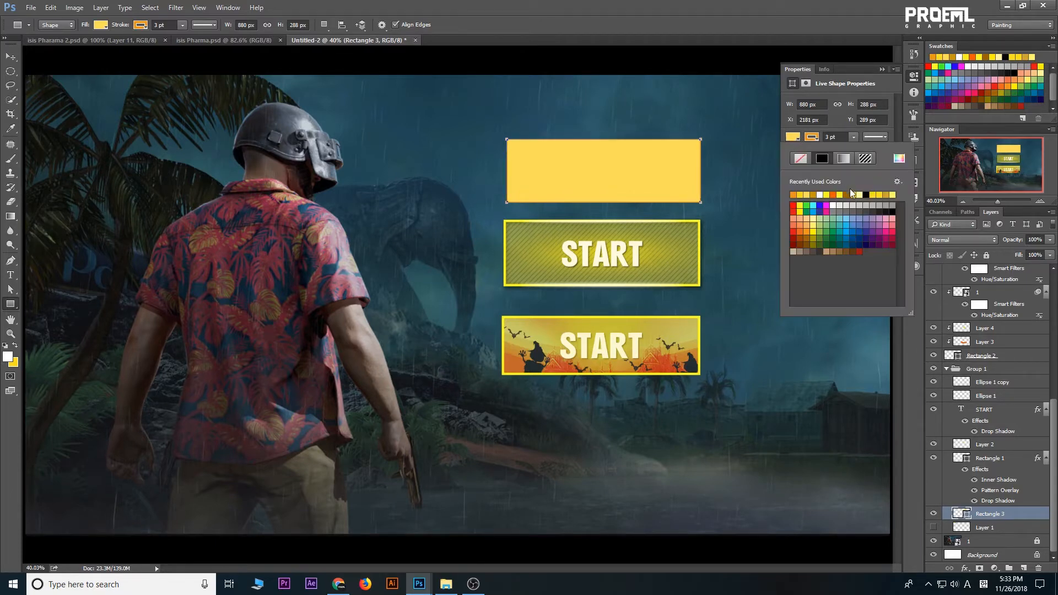
left_click(889, 195)
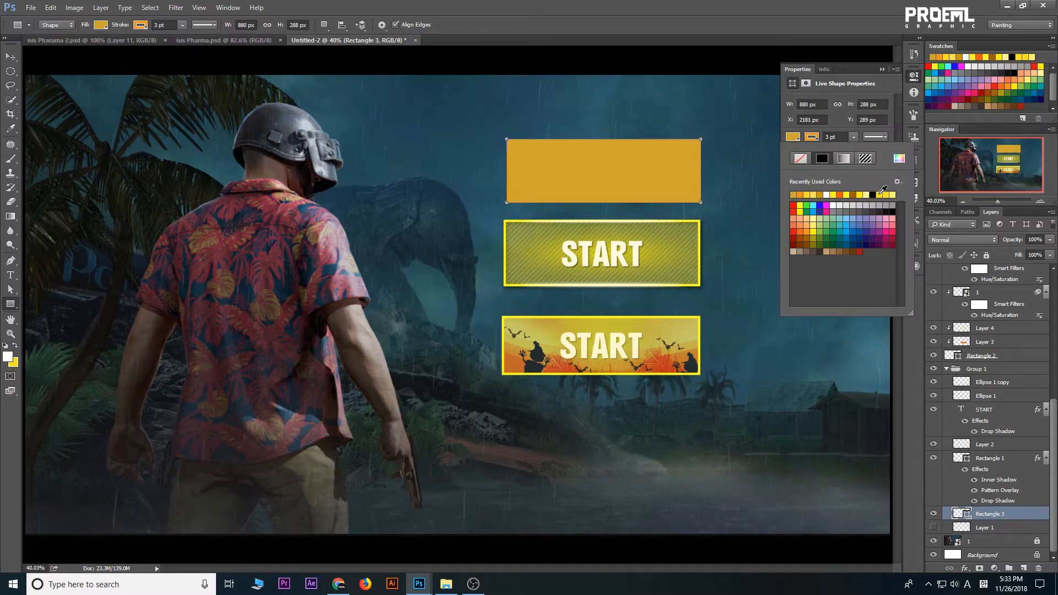
left_click(881, 194)
Set the new rectangle's stroke width to 8 pt
left_click_drag(835, 137, 770, 132)
type("8")
key("Return")
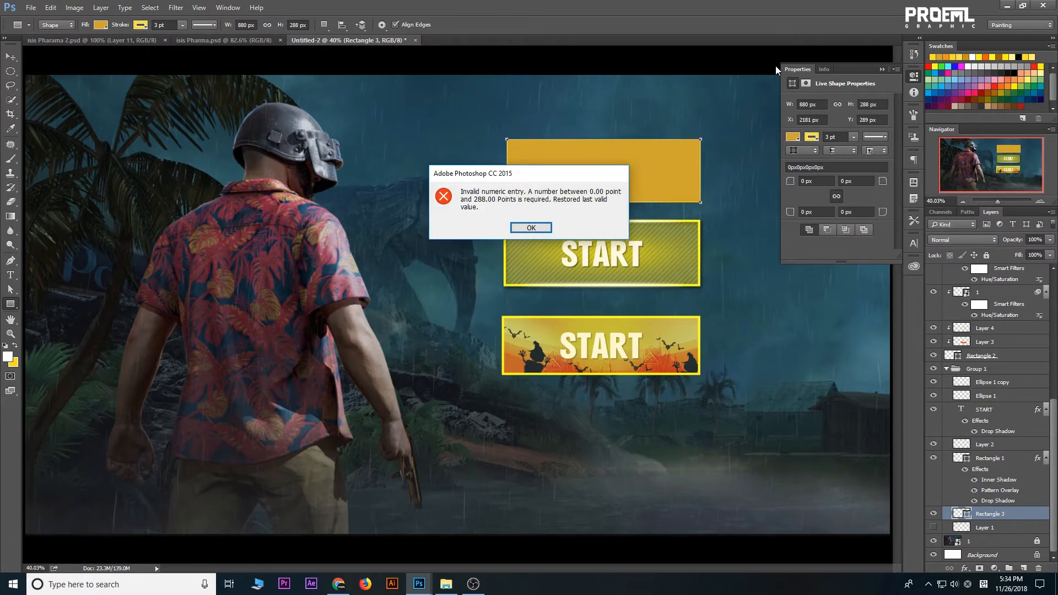
left_click(537, 228)
type("8")
key("Return")
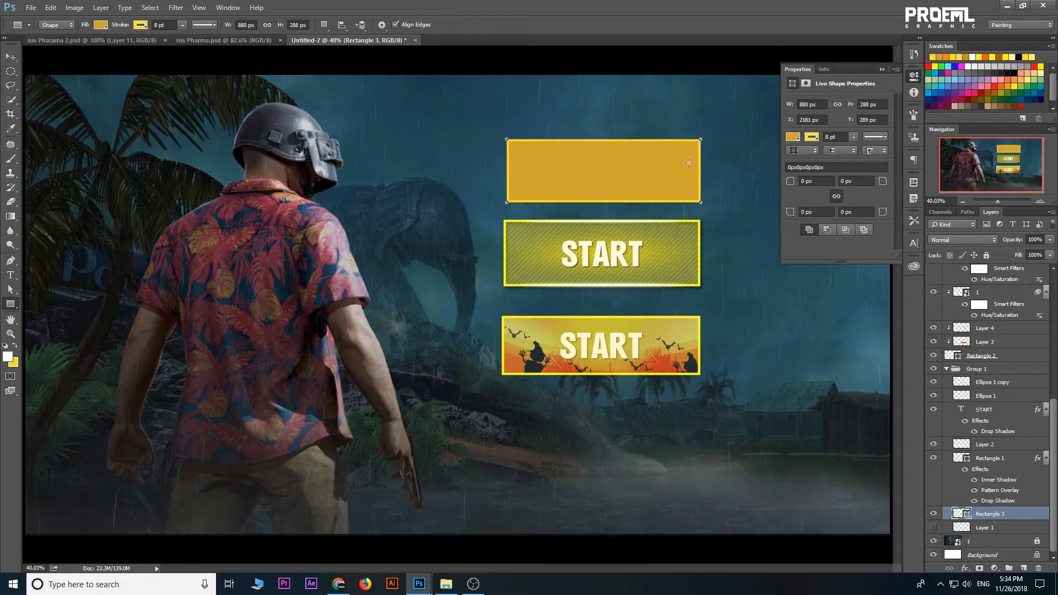
Apply an Inner Shadow to the golden rectangle, keeping Multiply blending, 9 px distance, 8% choke and 29 px size
left_click(10, 57)
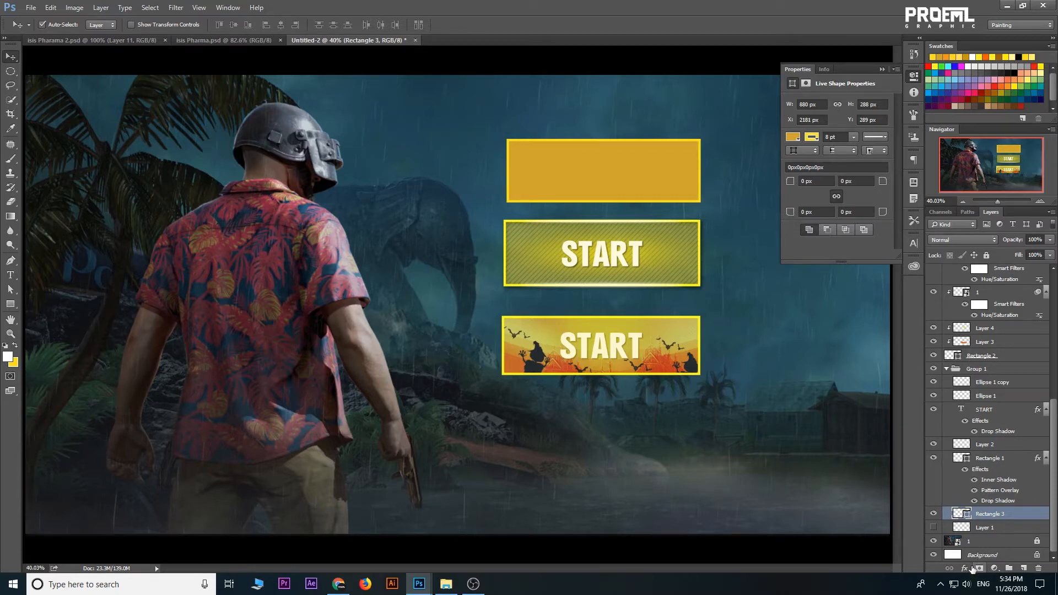
left_click(966, 567)
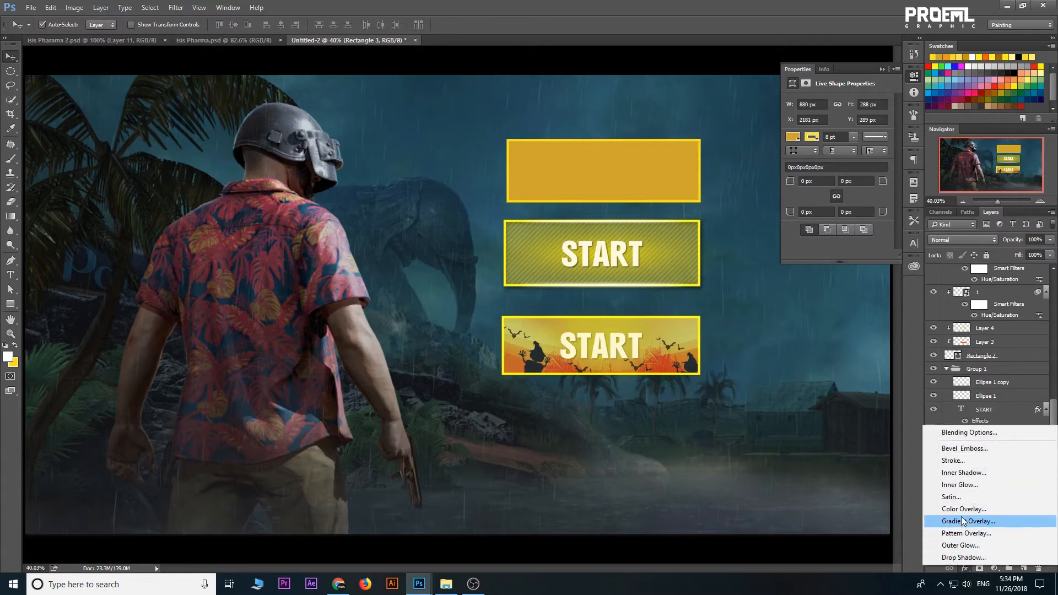
left_click(962, 473)
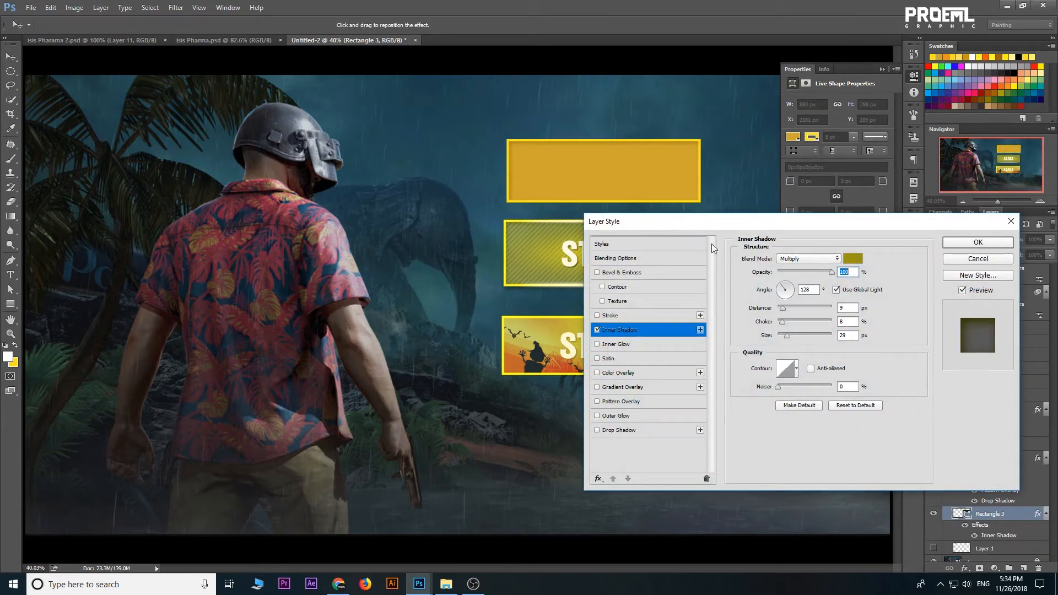
key("Tab")
key("Return")
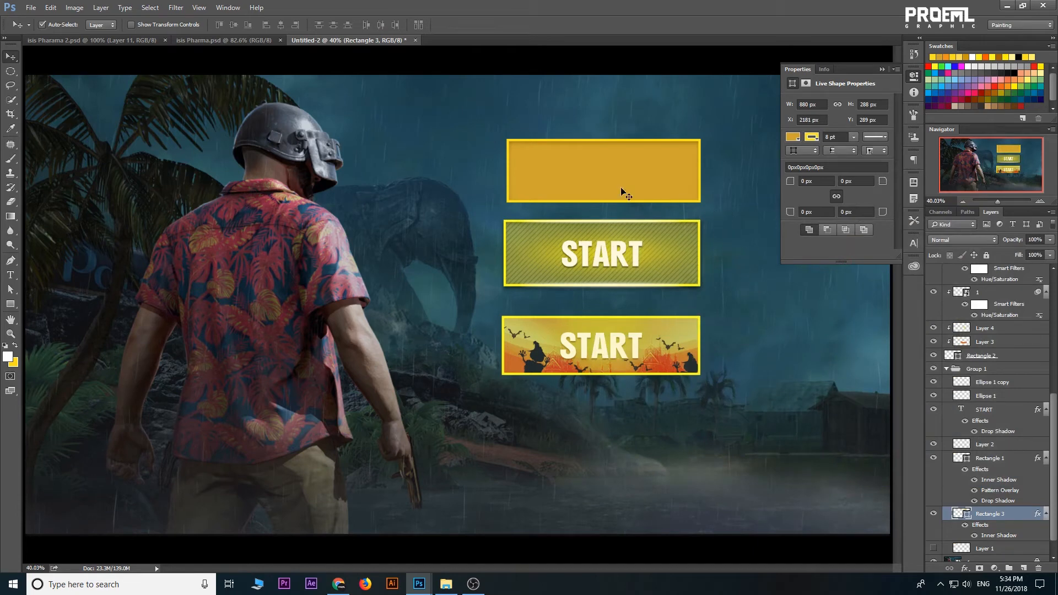
Add a START text layer beside the character's helmet in Kh MPS Jrung Regular at 36 pt
left_click(10, 275)
left_click(361, 148)
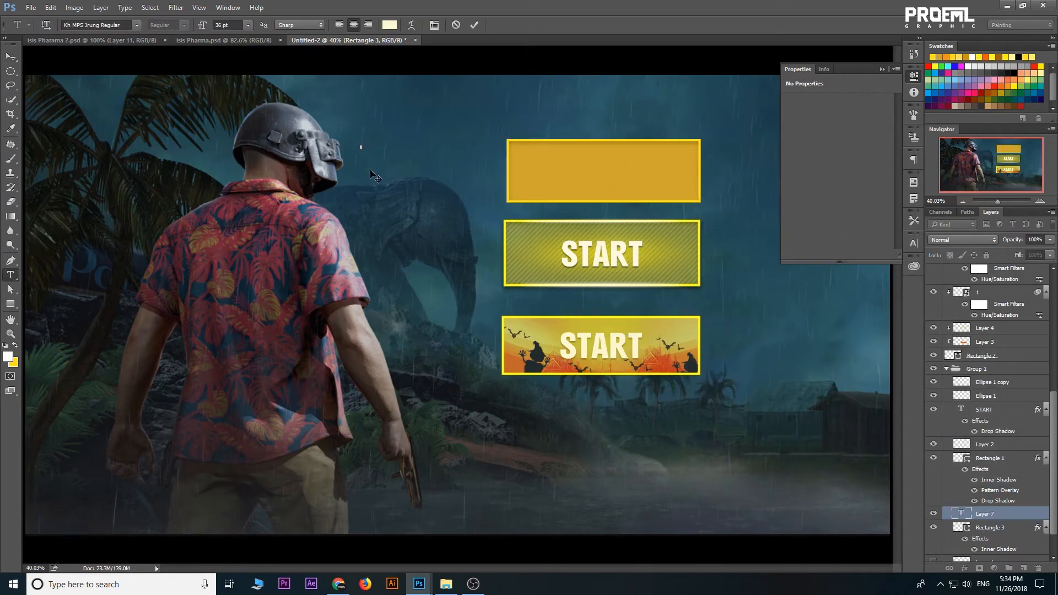
type("START")
left_click(474, 25)
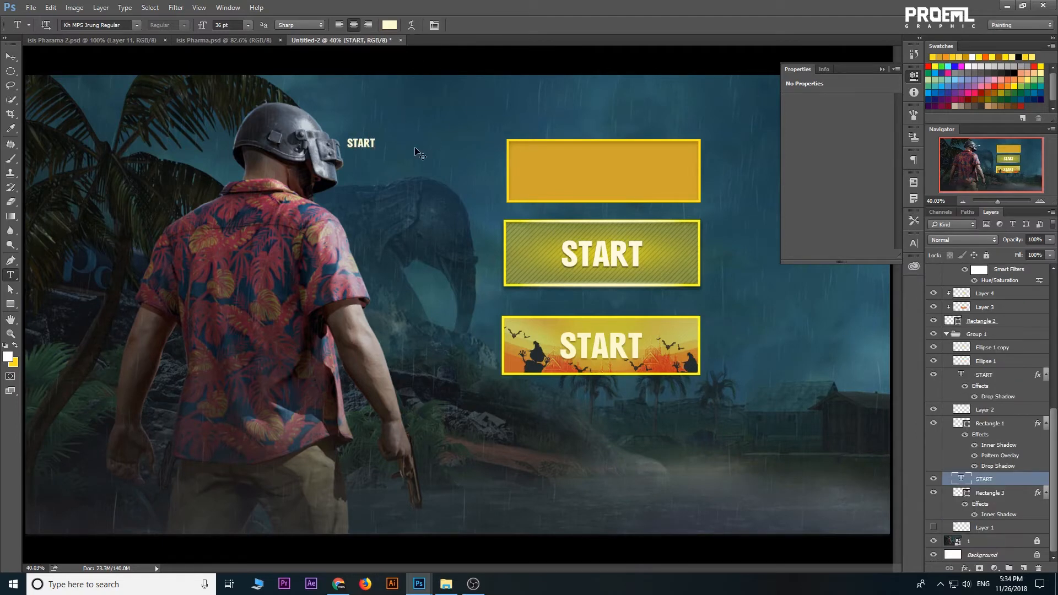
Move the new START text onto the golden rectangle and scale it proportionally to about 305%
key("ctrl+t")
left_click_drag(379, 139, 668, 154)
scroll(641, 155, "up", 2)
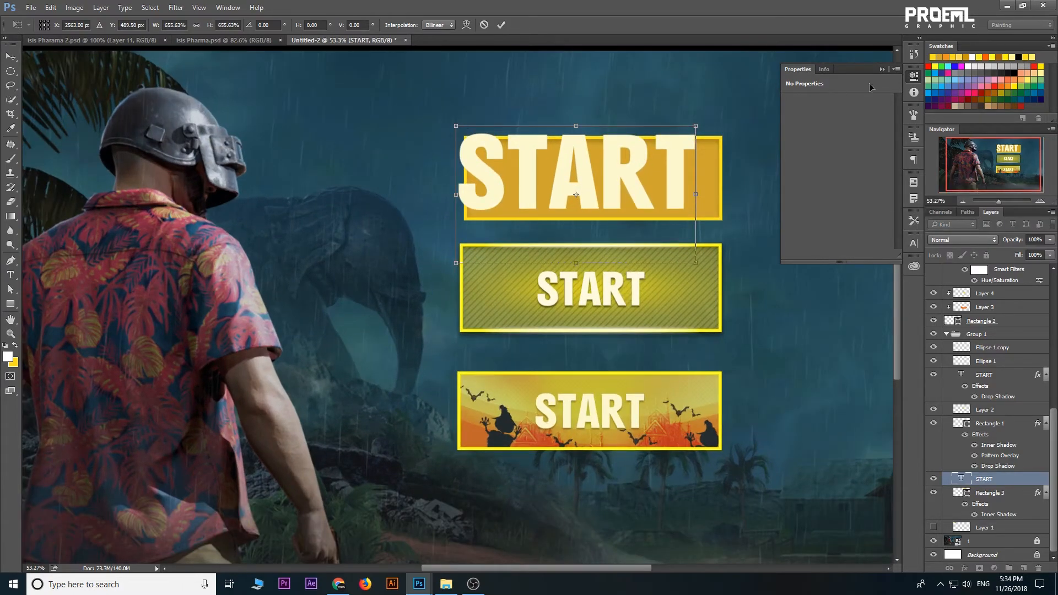
scroll(640, 148, "up", 1)
mouse_move(678, 160)
left_mouse_down()
mouse_move(700, 170)
mouse_move(701, 156)
mouse_move(653, 179)
mouse_move(664, 179)
mouse_move(669, 159)
left_mouse_up()
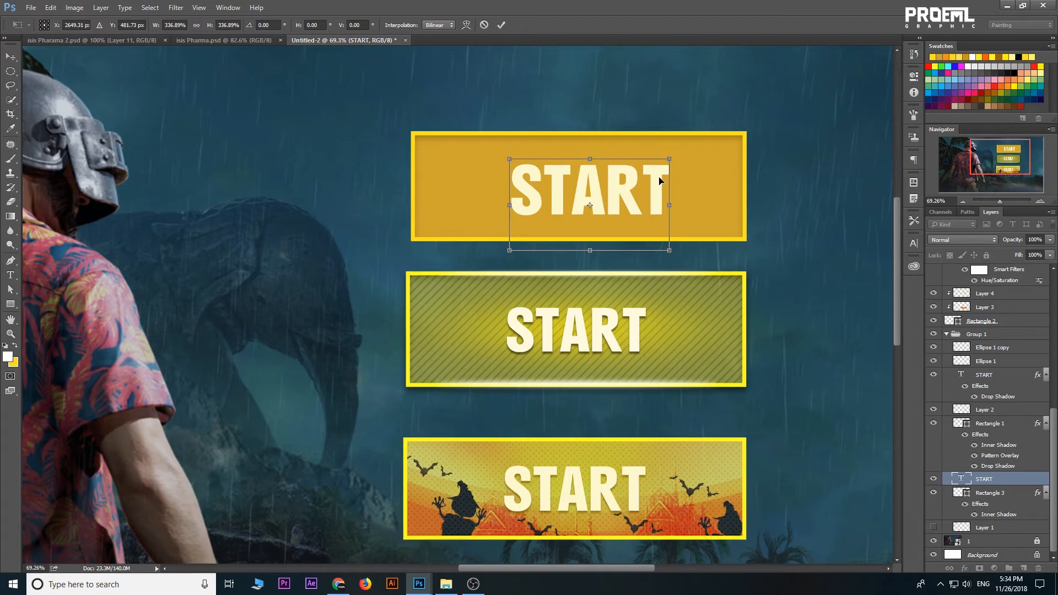
left_click_drag(669, 160, 648, 183)
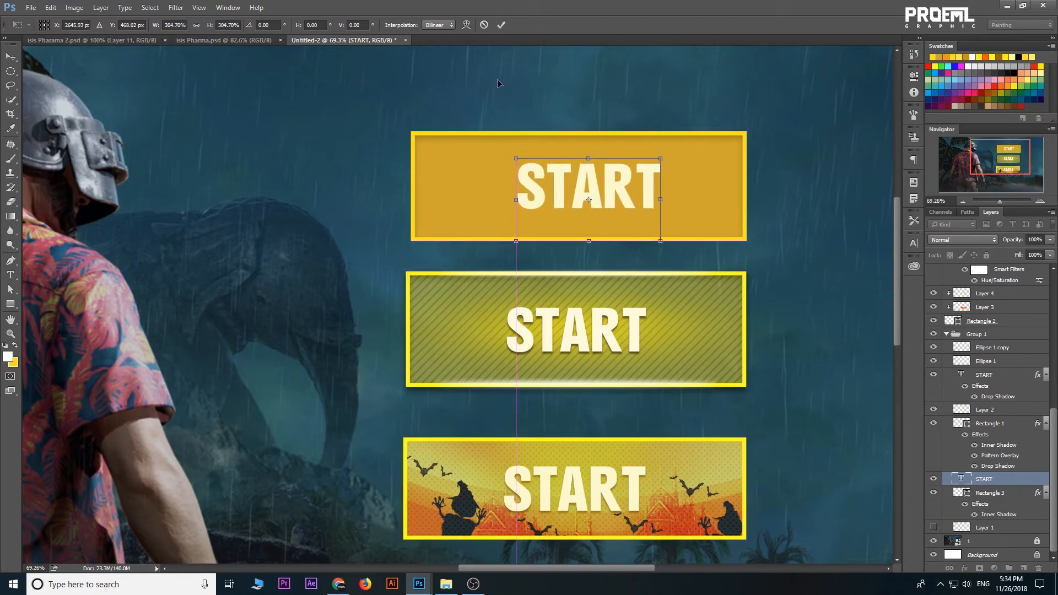
left_click(501, 25)
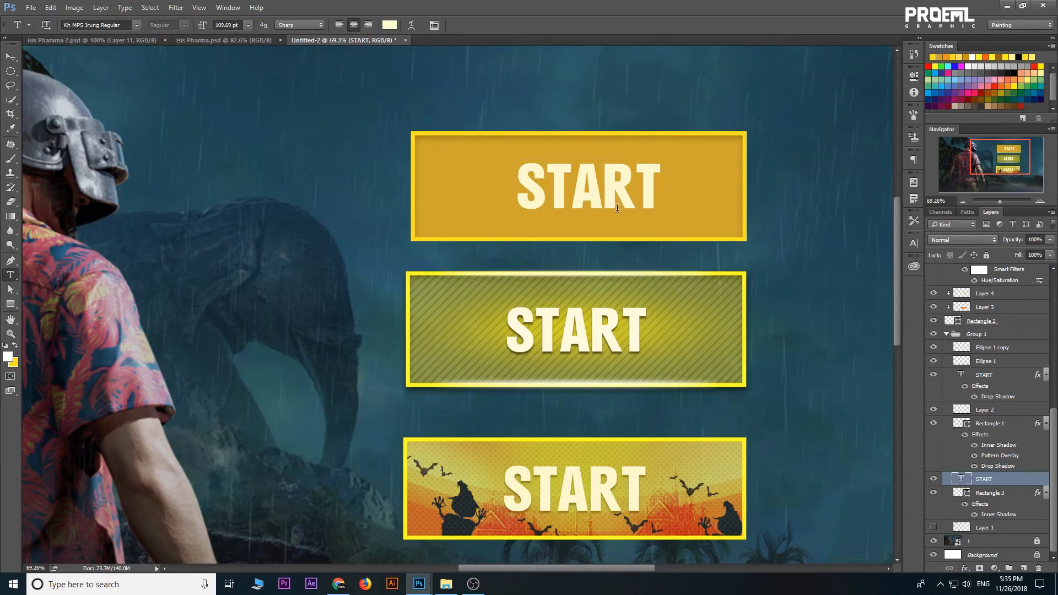
Nudge the new START text sideways until it sits horizontally centred in the golden rectangle
key("v")
key("Left")
key("Left")
key("Left")
key("Left")
key("Left")
key("Left")
key("Left")
key("Left")
key("Left")
key("Left")
key("Left")
key("Left")
key("Left")
key("Left")
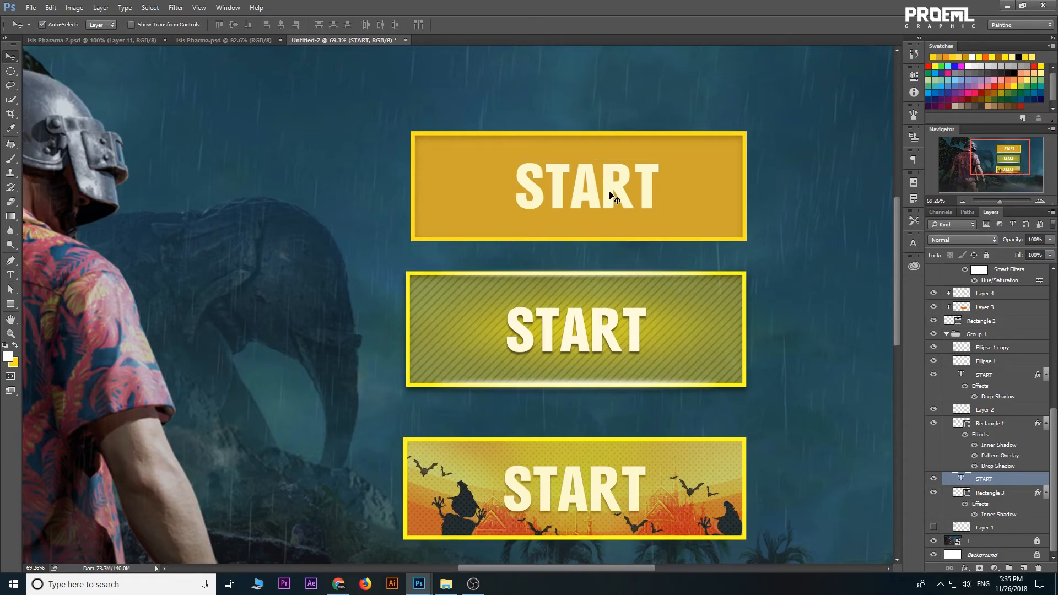
key("Left")
key("Left")
key("Left")
key("Left")
key("Left")
key("Left")
key("Left")
key("Left")
key("Left")
key("Left")
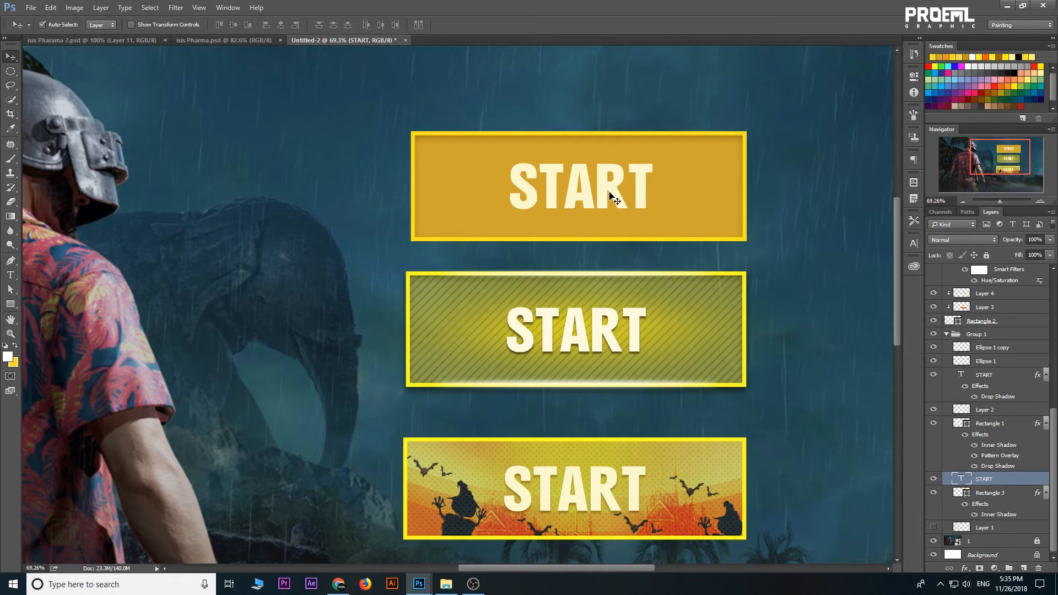
key("Right")
key("Right")
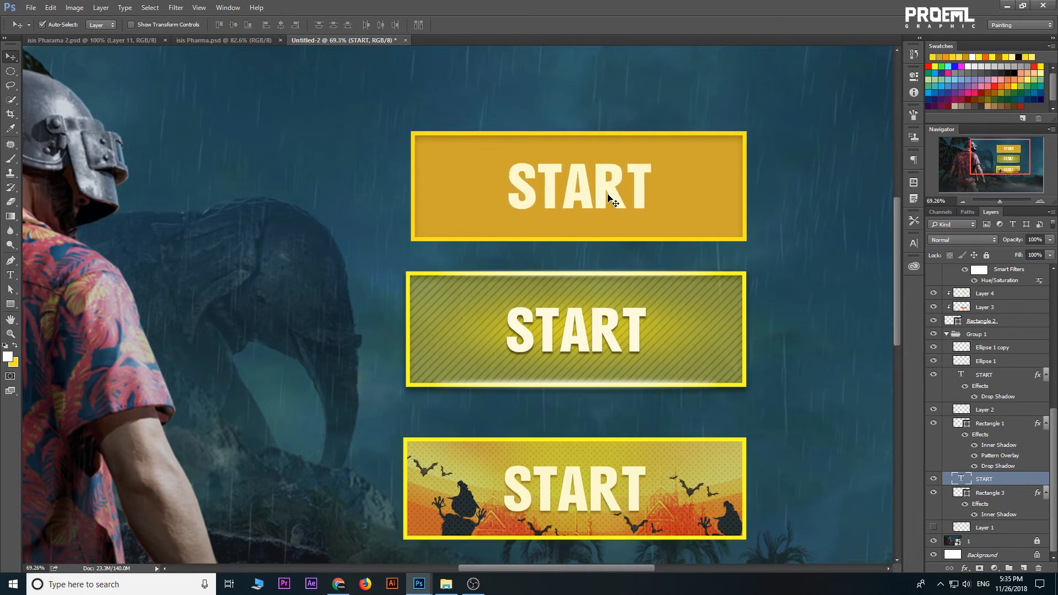
Change the text colour of the golden button's START label to black, hex 000000
left_click(913, 243)
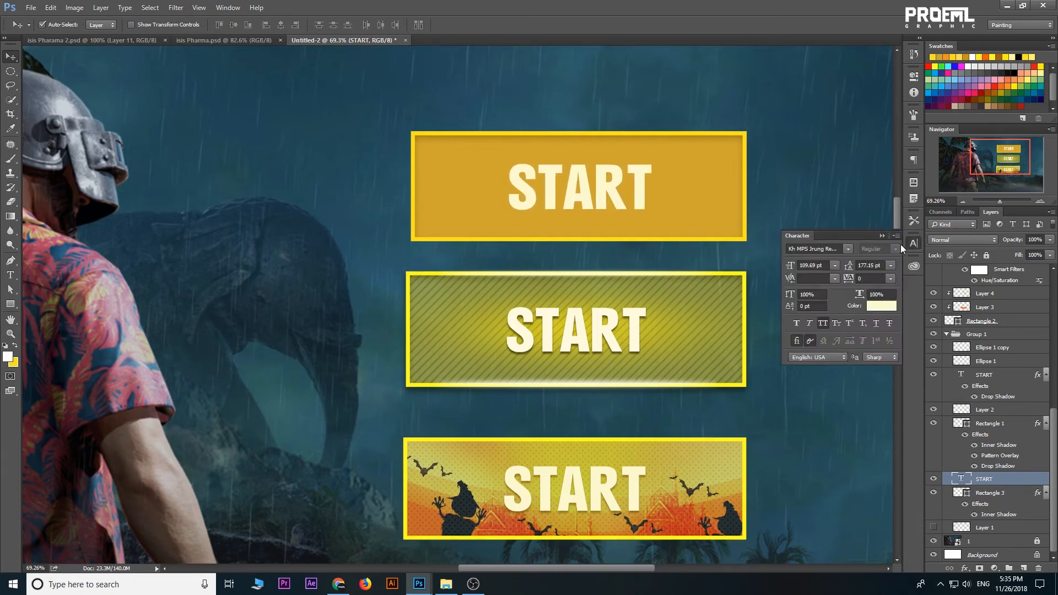
left_click(882, 306)
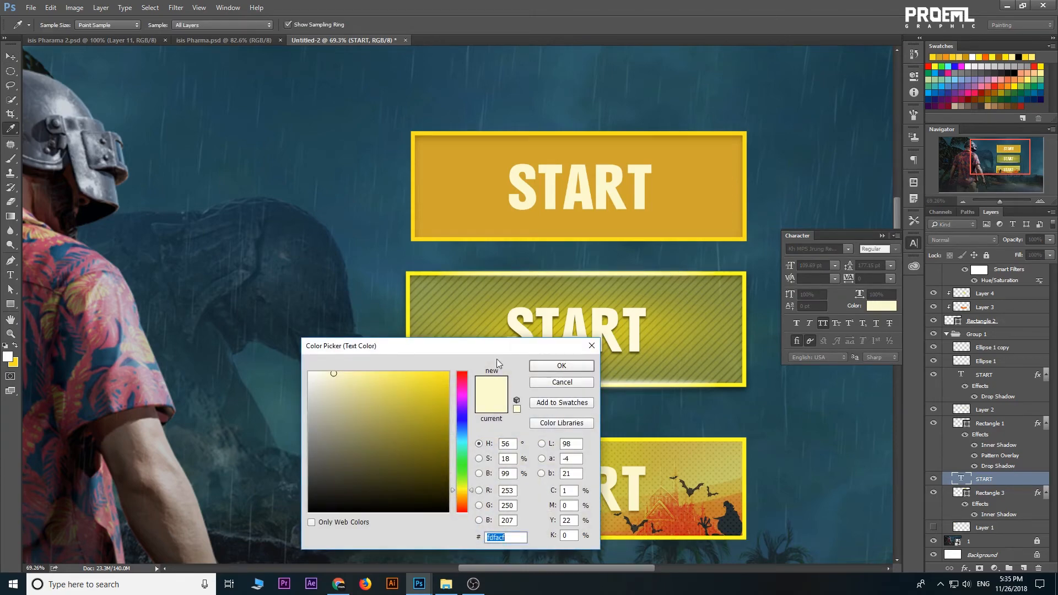
type("000000")
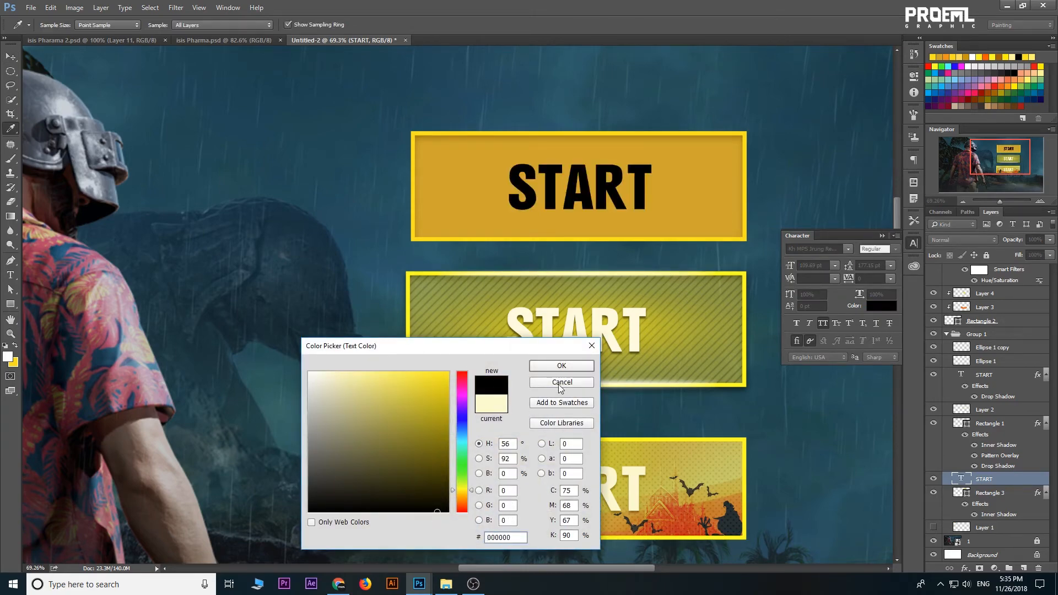
left_click(570, 366)
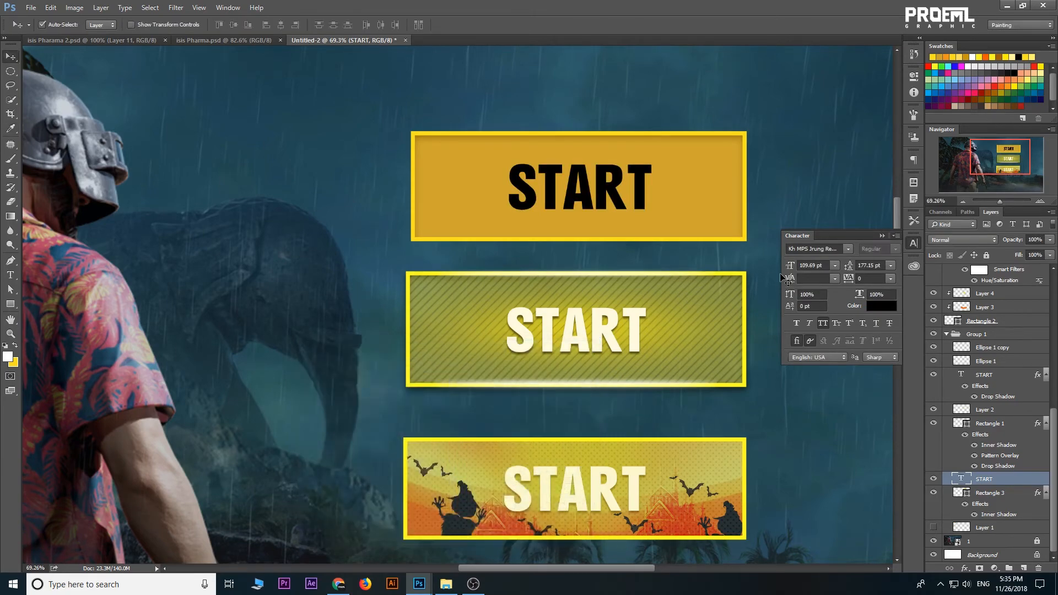
left_click(911, 244)
left_click(725, 220)
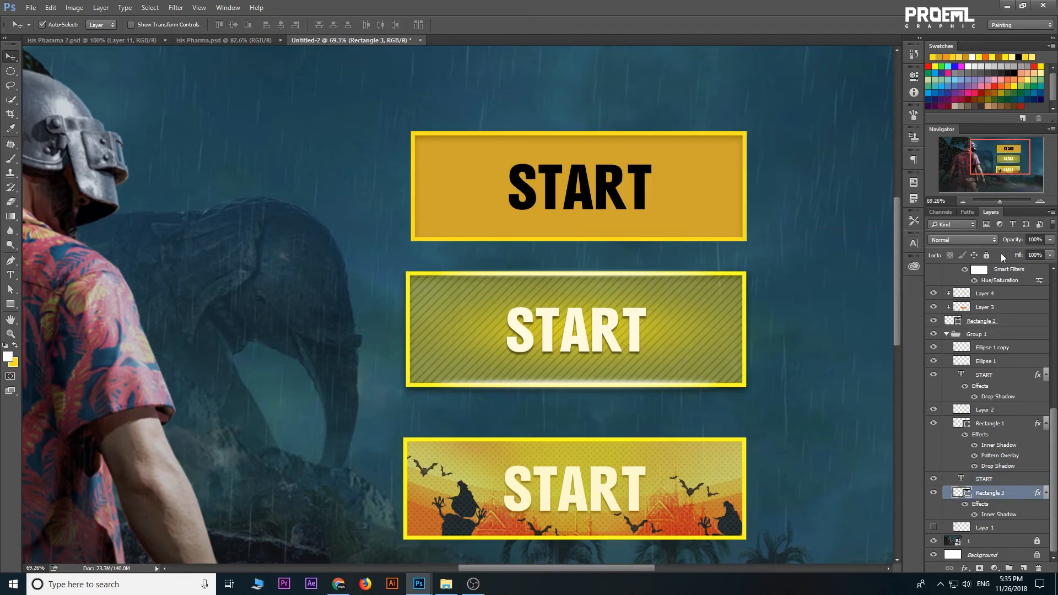
left_click(1050, 240)
mouse_move(1046, 252)
left_mouse_down()
mouse_move(1036, 252)
mouse_move(1052, 252)
left_mouse_up()
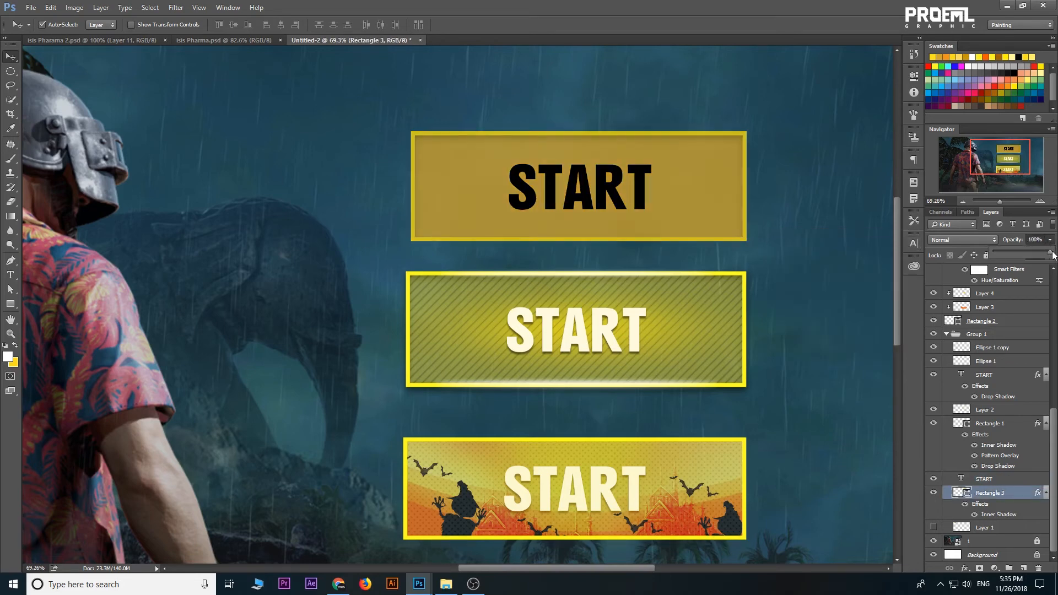
left_click(725, 220)
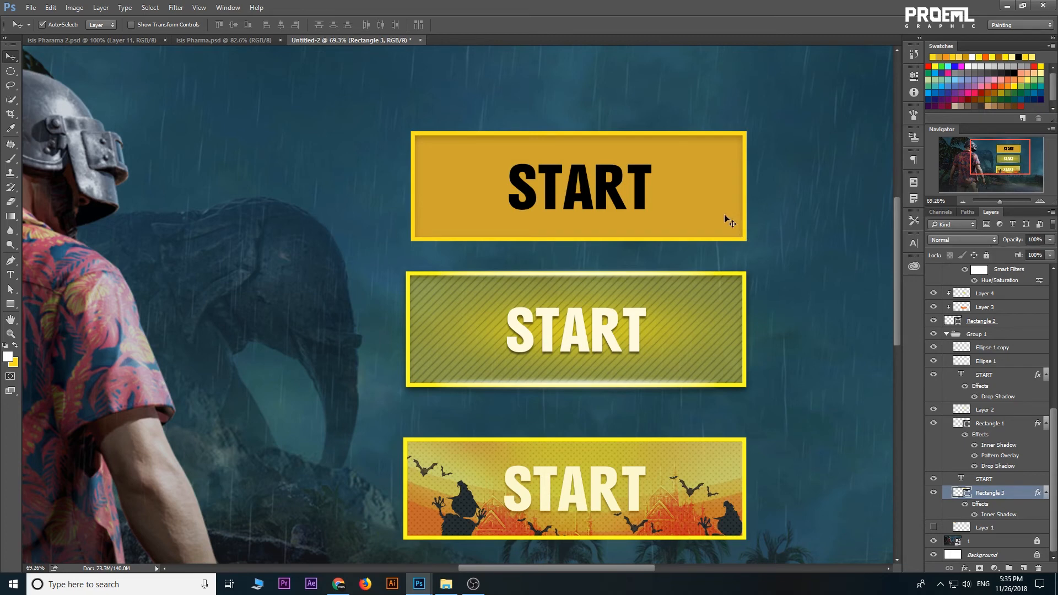
Lower the golden rectangle's layer fill to 92% and check it at full size
left_click(1050, 255)
left_click_drag(1049, 269, 1040, 269)
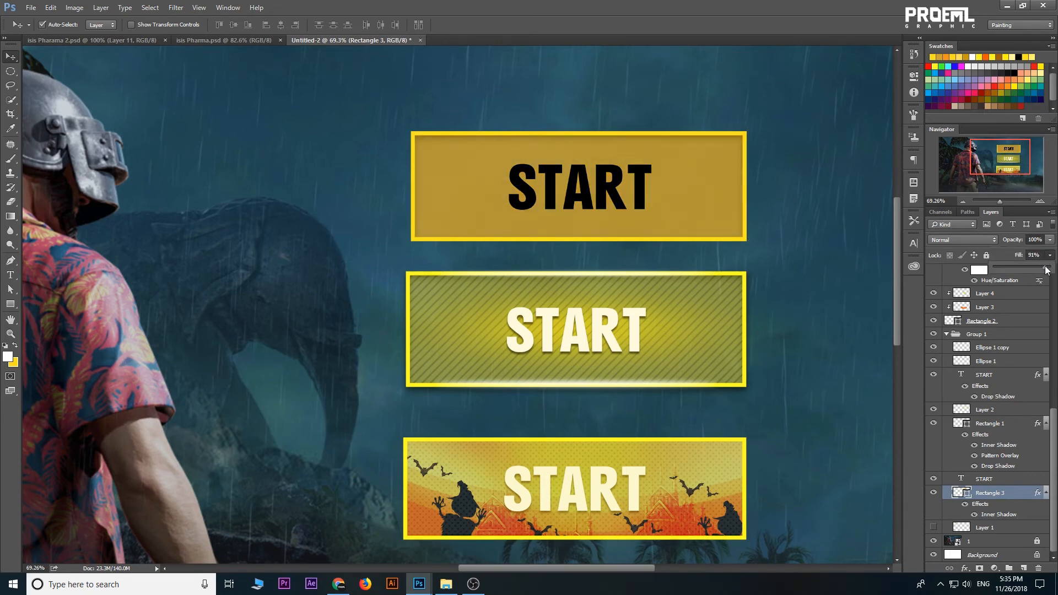
right_click(640, 225)
left_click(653, 242)
Select all layers of the three START buttons and move them together slightly lower on the artwork
right_click(654, 239)
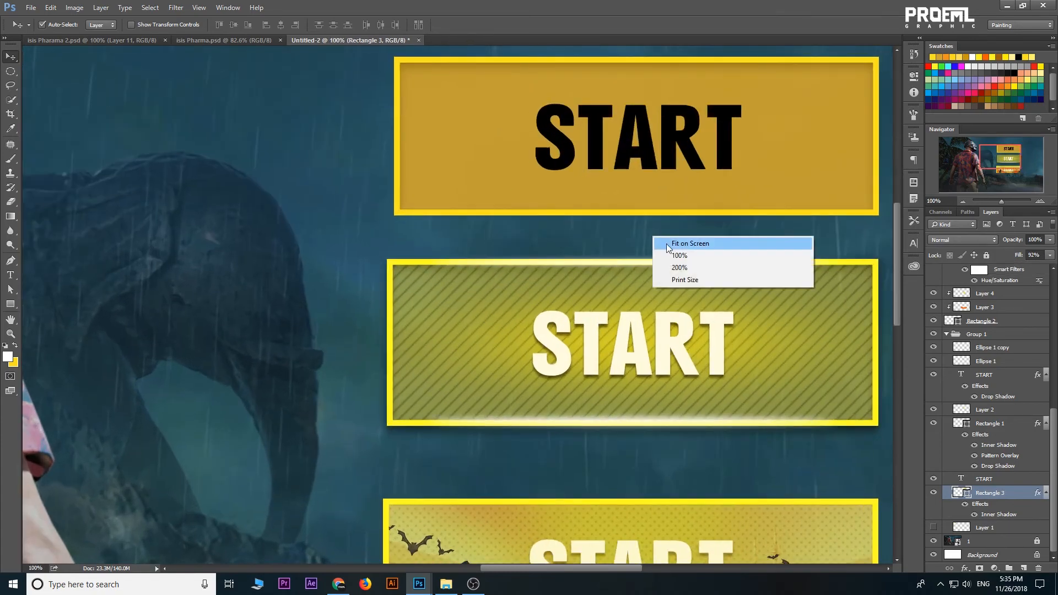
left_click(677, 244)
left_click_drag(774, 422, 494, 103)
left_click_drag(656, 190, 650, 218)
scroll(992, 408, "down", 5)
scroll(995, 407, "down", 2)
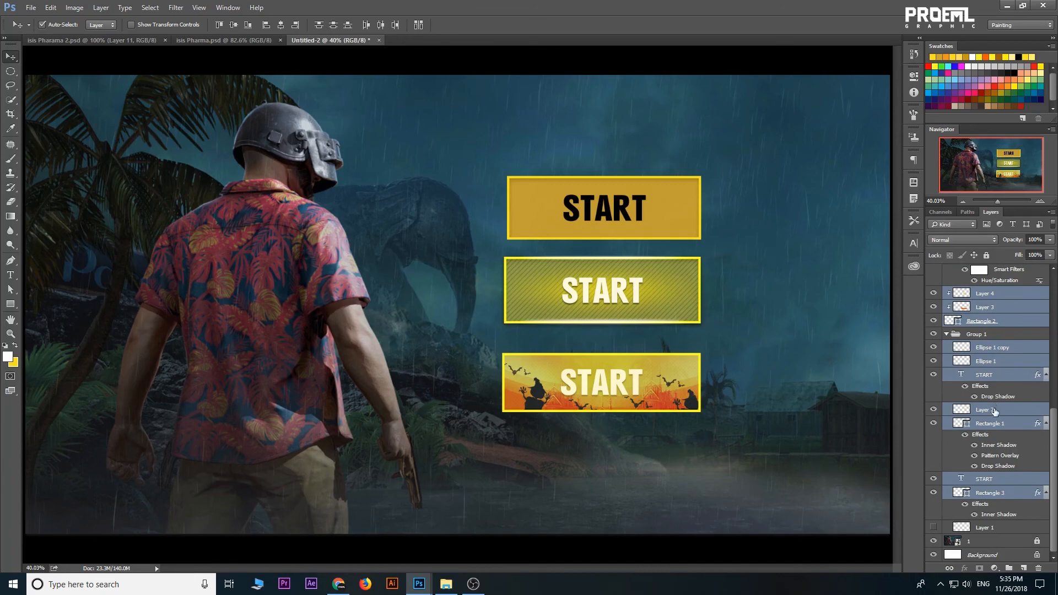